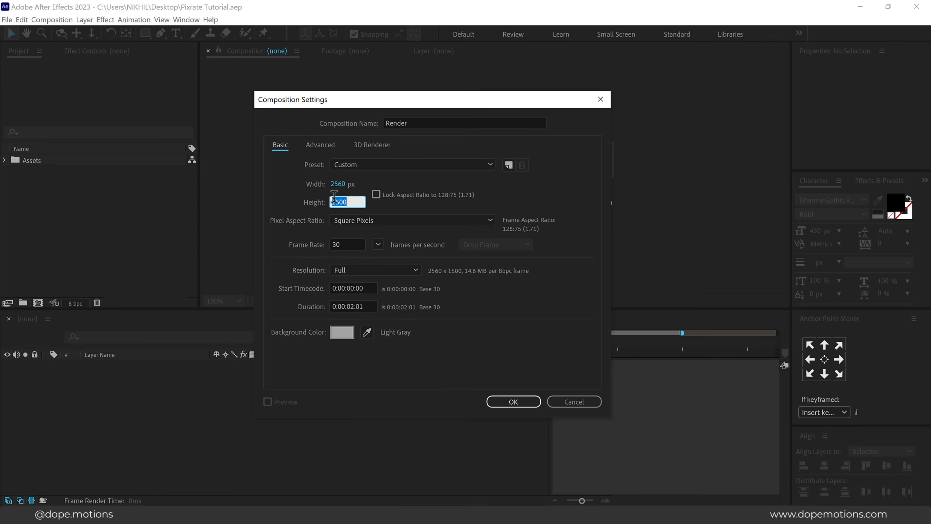
Set the Render composition's height to 1440 px and its duration to 10 seconds, and create it.
click(532, 203)
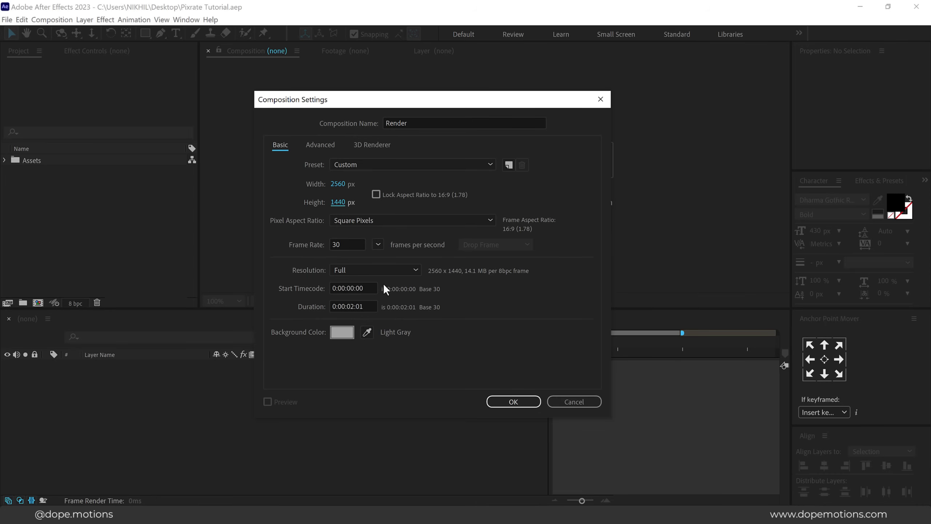
click(360, 306)
text(1000)
click(508, 400)
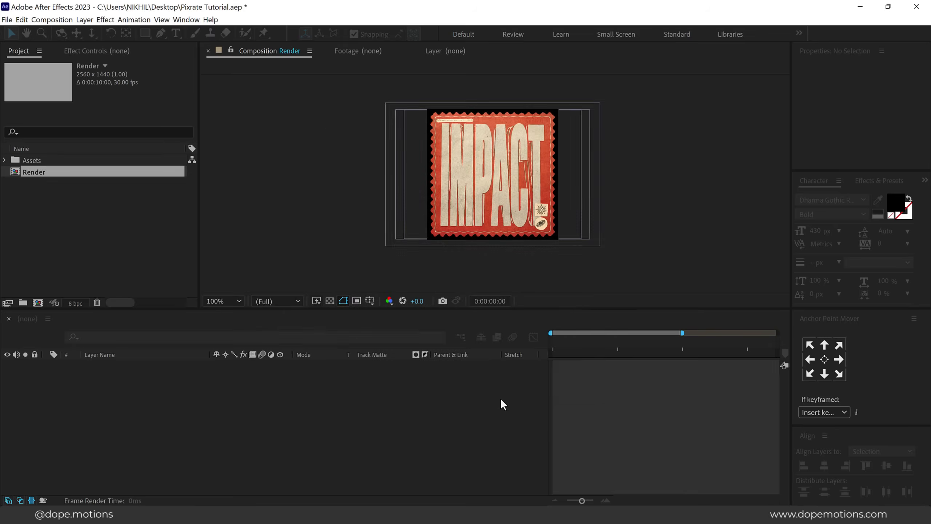
Create a second composition named Text with the same 2560 x 1440 size and 10-second duration.
scroll(326, 246, down, 2)
click(37, 302)
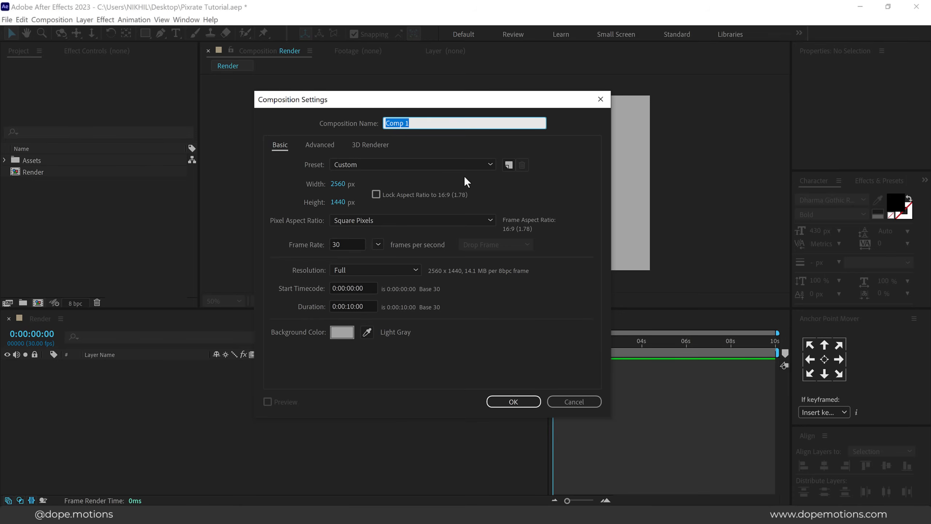
text(Text)
click(527, 402)
Add a text layer reading DISTRACTED in capitals to the Text composition.
click(176, 33)
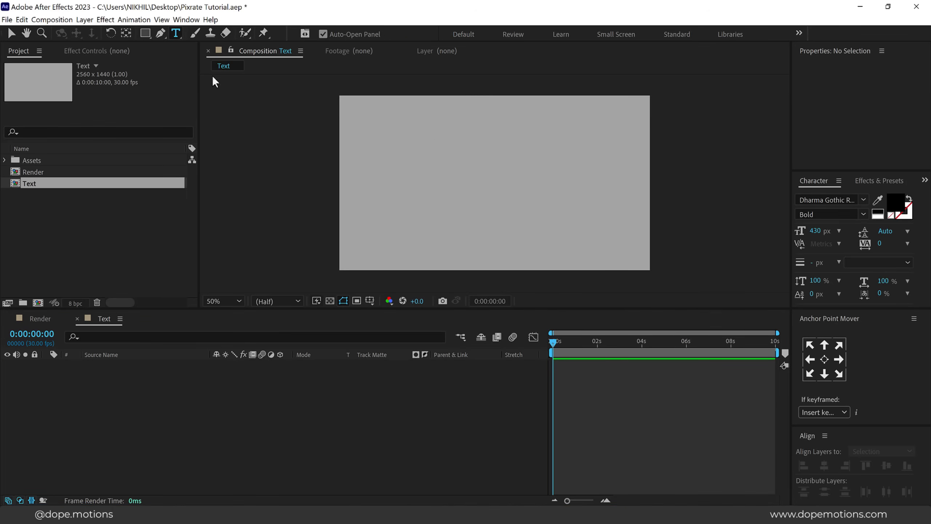
click(429, 177)
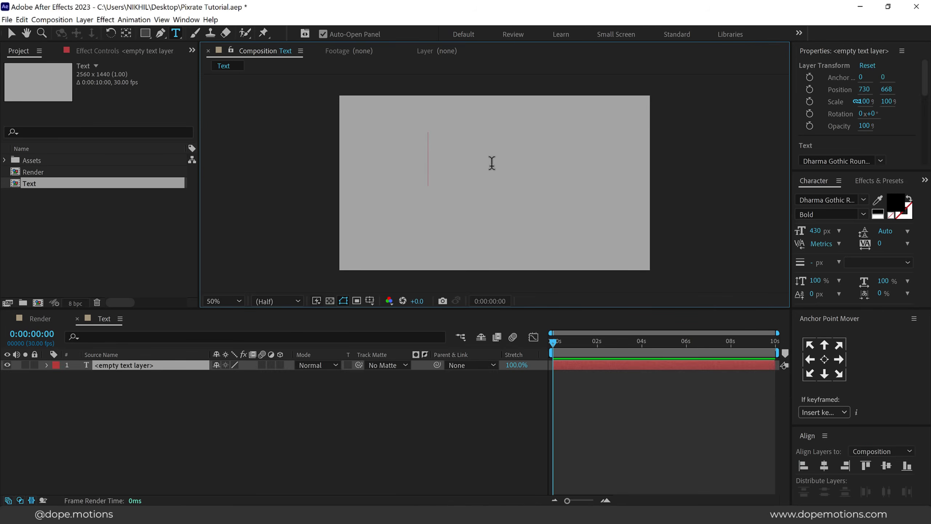
key(Caps_Lock)
text(DISTRA)
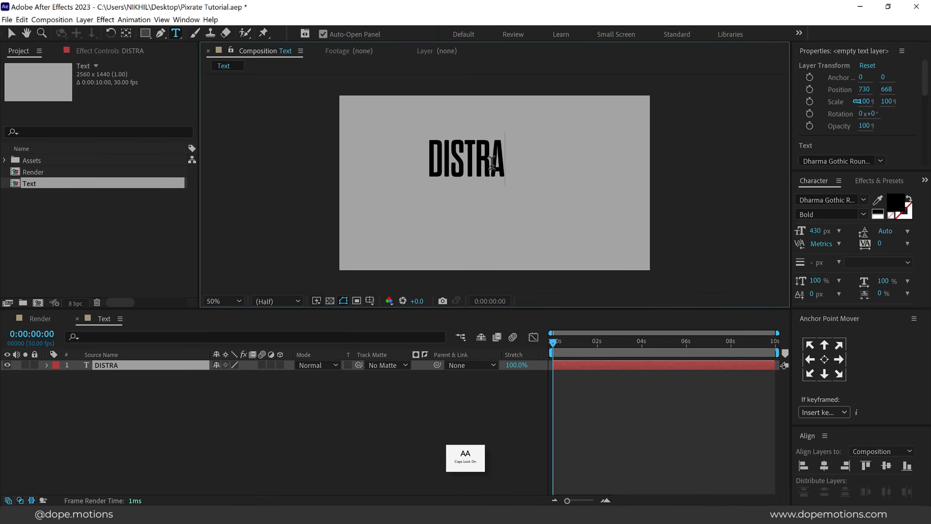
text(CTED)
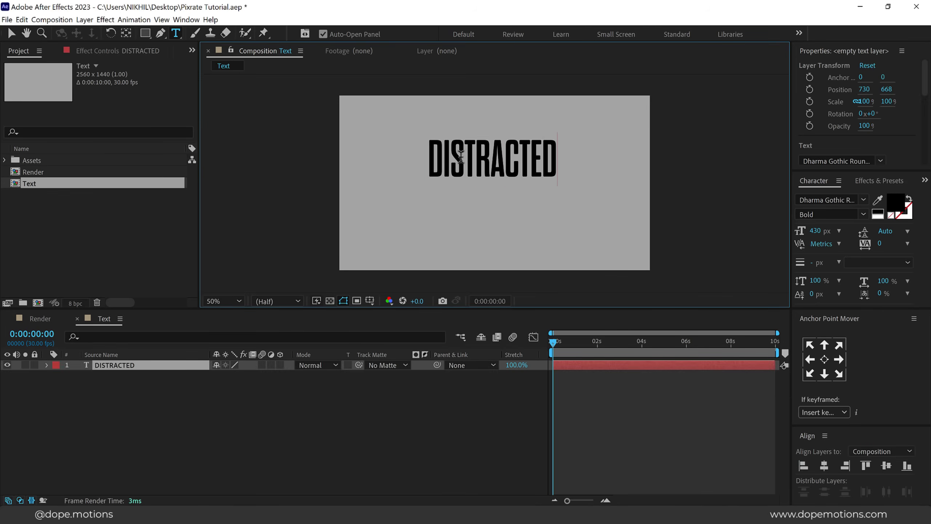
click(12, 33)
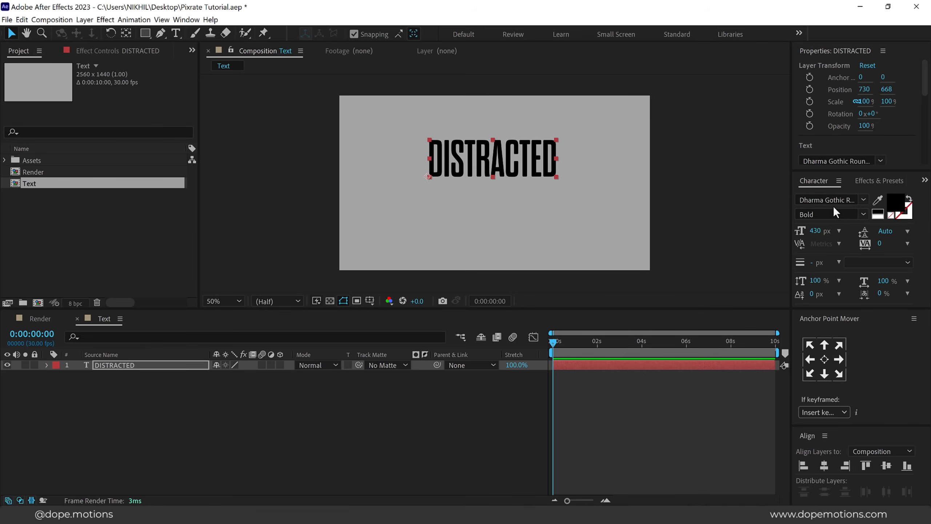
Centre the DISTRACTED layer's anchor point and align the layer to the horizontal and vertical centre of the composition.
click(824, 359)
key(Caps_Lock)
key(Caps_Lock)
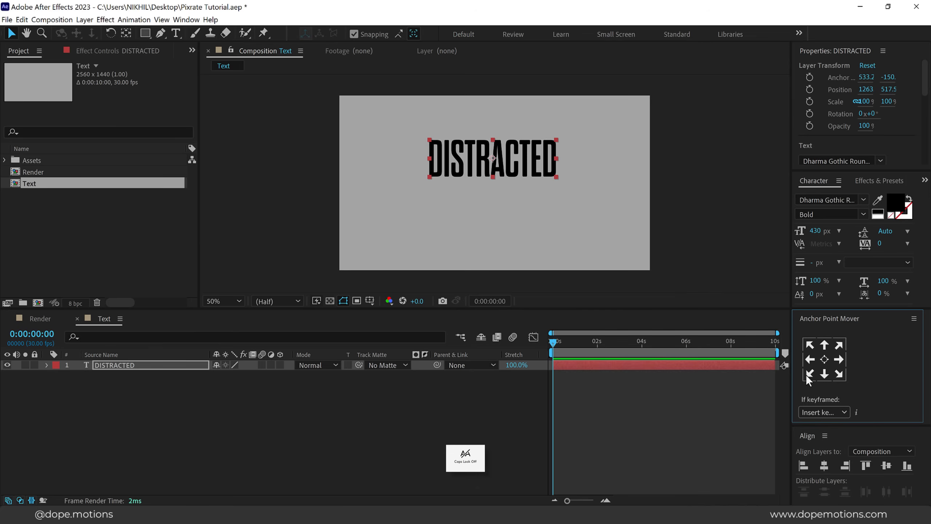
click(824, 468)
click(886, 465)
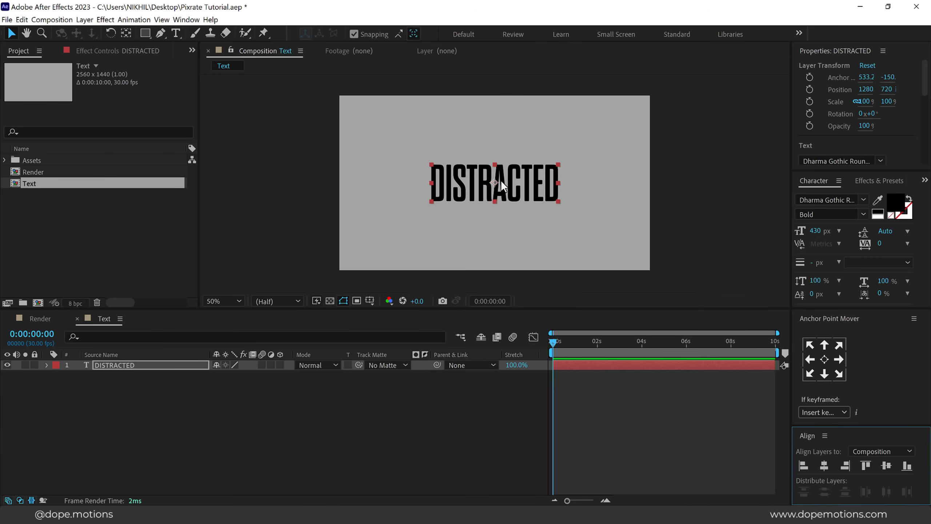
Change the DISTRACTED text's font to Akkordeon in the Seven style.
click(836, 198)
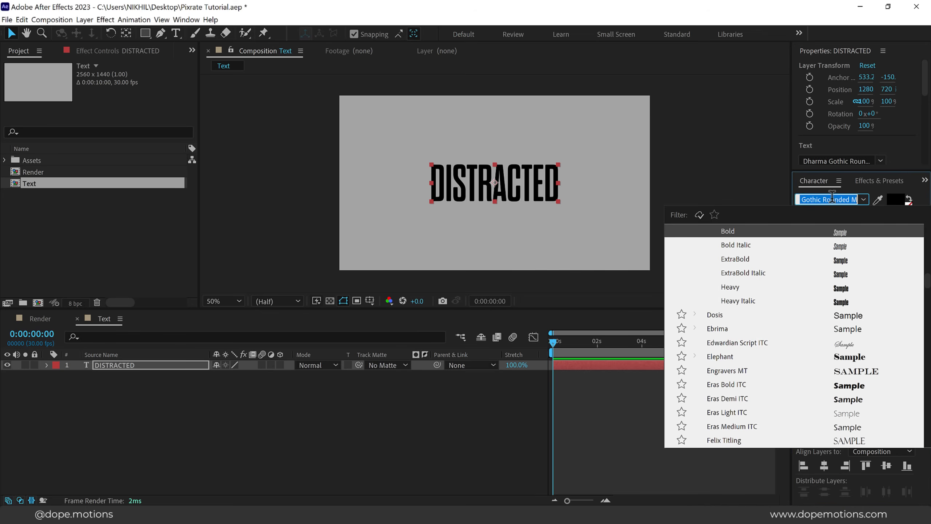
text(ak)
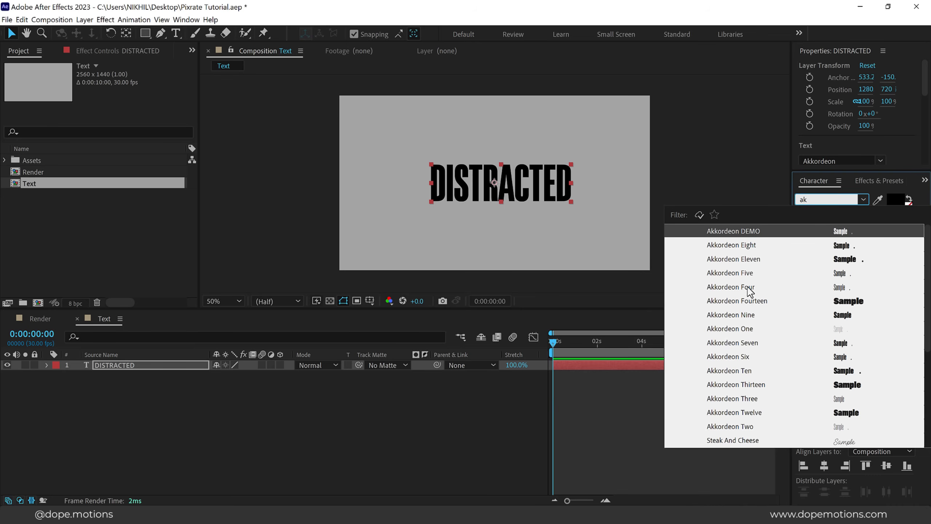
click(748, 341)
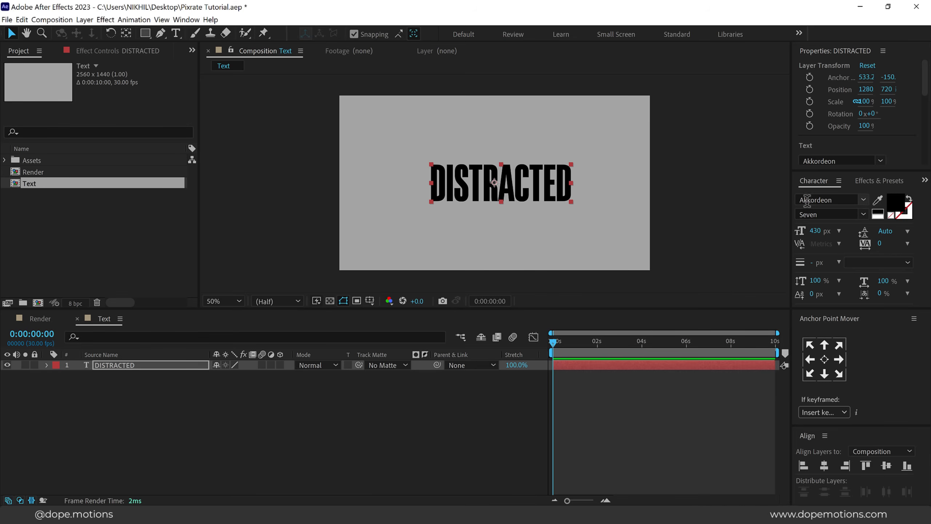
click(864, 217)
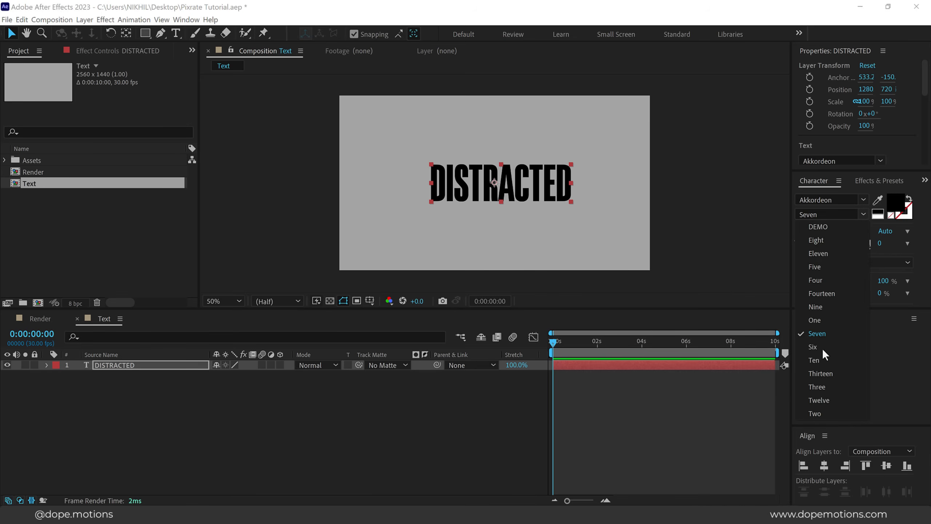
click(823, 348)
click(860, 216)
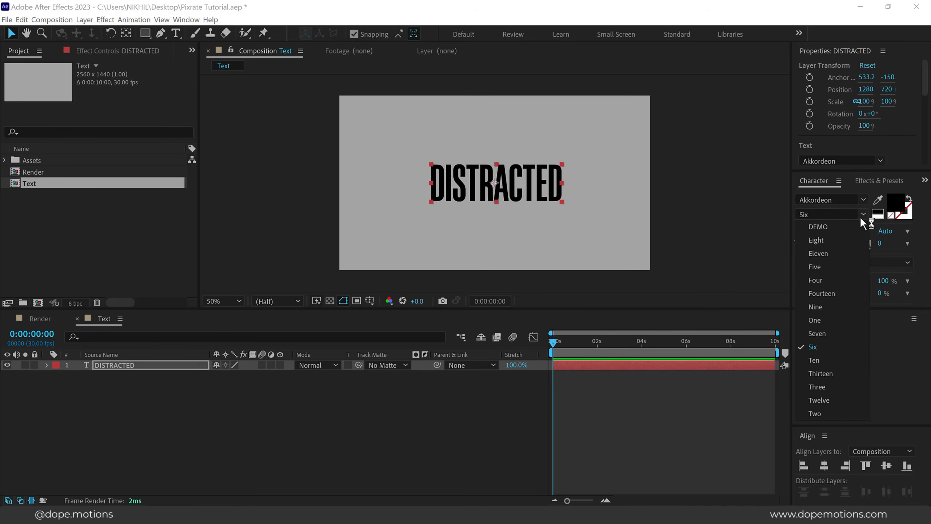
click(817, 334)
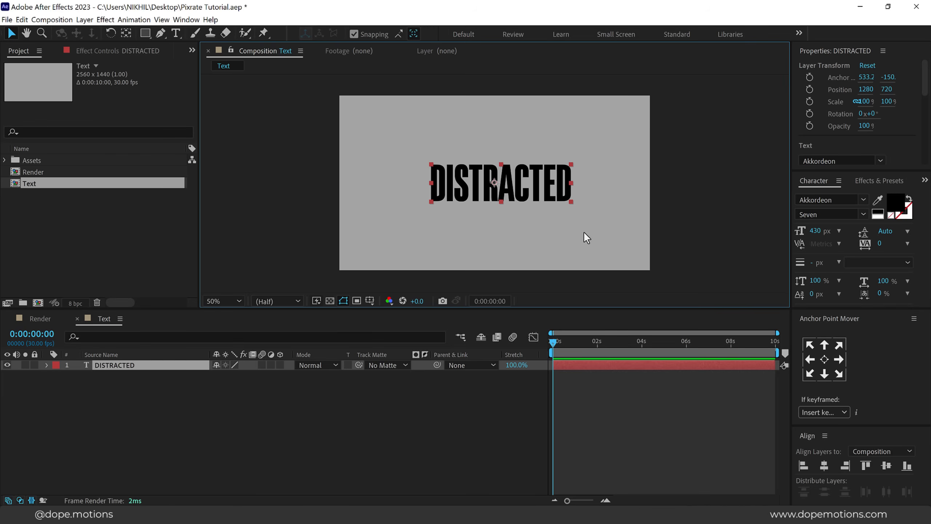
click(4, 161)
click(51, 182)
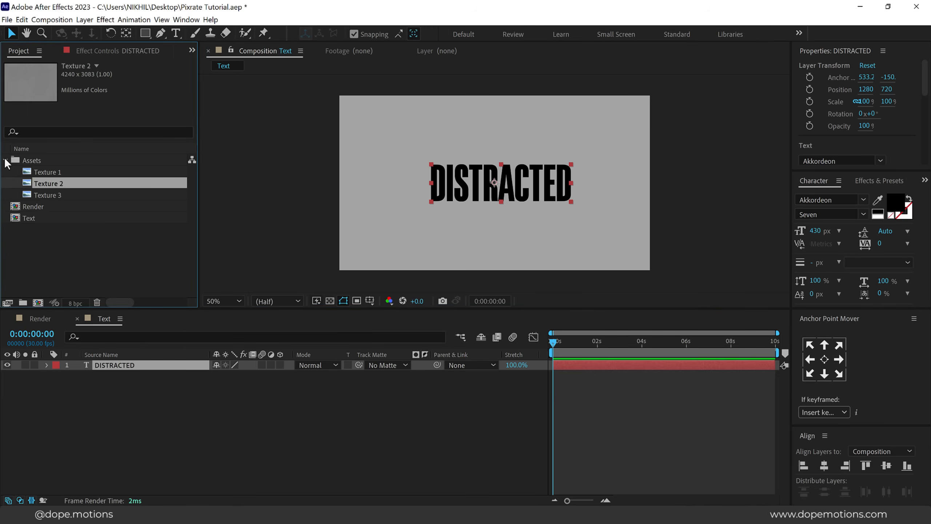
click(4, 160)
click(84, 218)
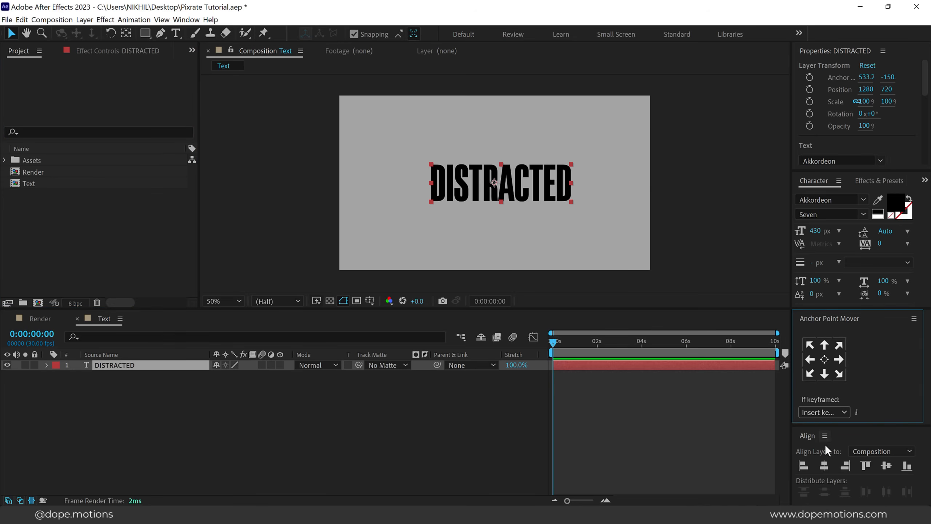
Enlarge the DISTRACTED text to 506 px and realign it to the horizontal and vertical centre of the composition.
click(824, 466)
click(521, 231)
click(521, 180)
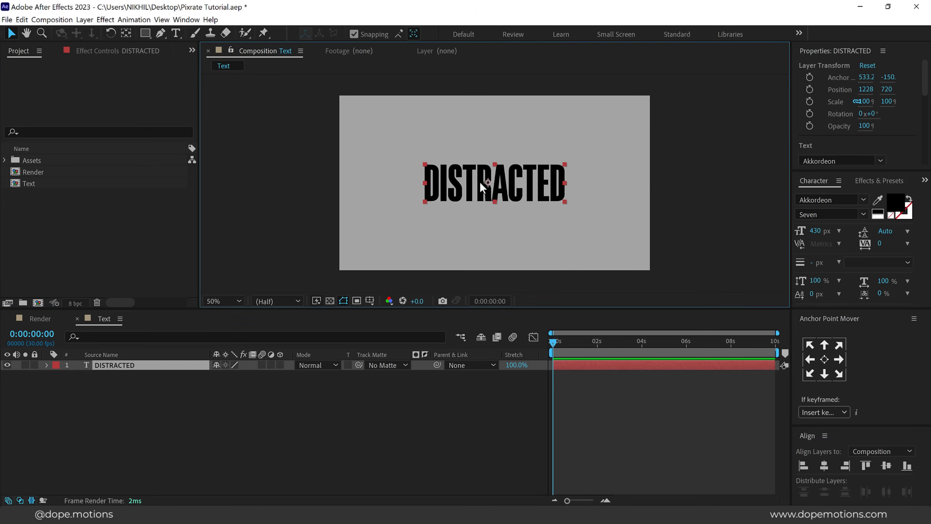
drag(817, 234, 832, 233)
click(825, 374)
click(825, 466)
click(887, 466)
click(348, 398)
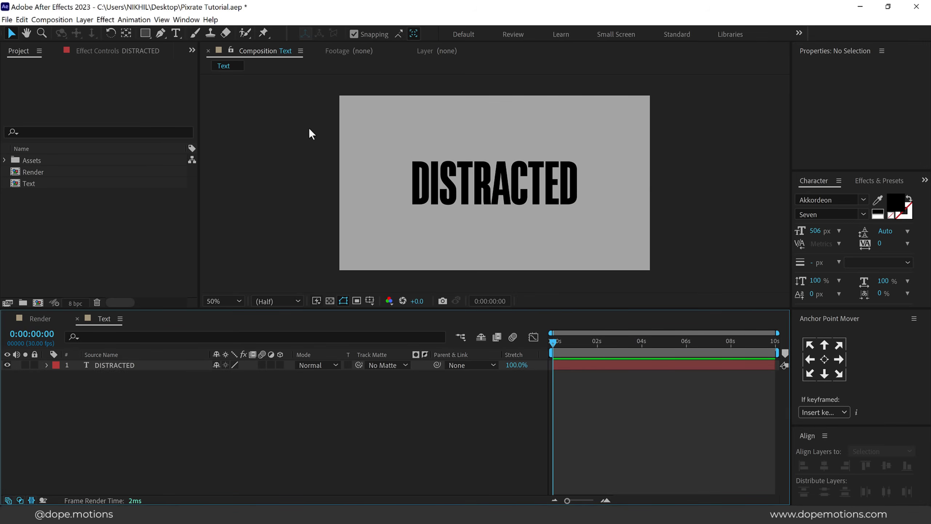
Draw a region of interest closely around the DISTRACTED text and crop the Text composition to it.
click(358, 300)
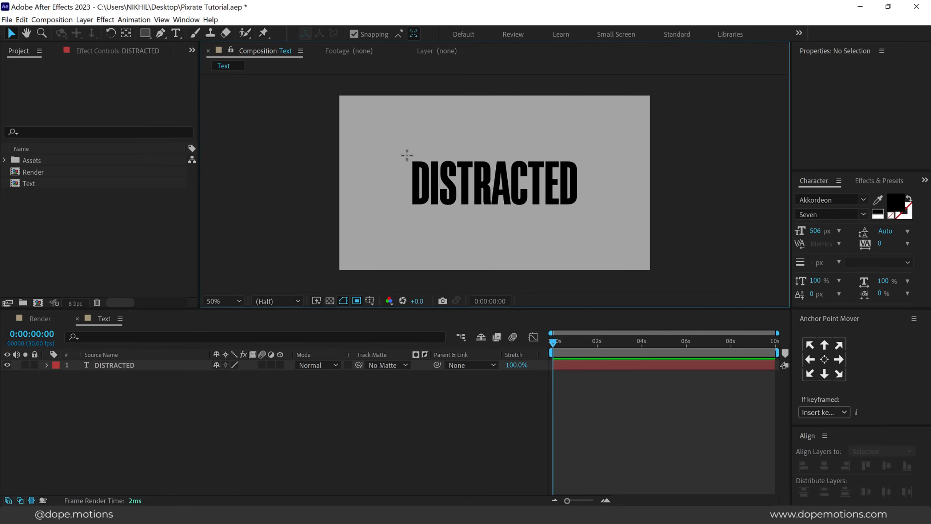
drag(403, 150, 587, 216)
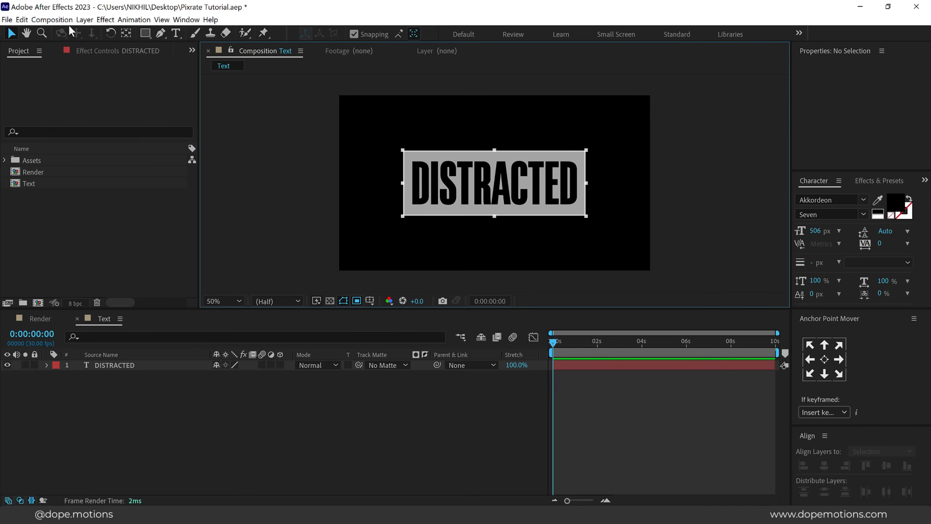
click(52, 20)
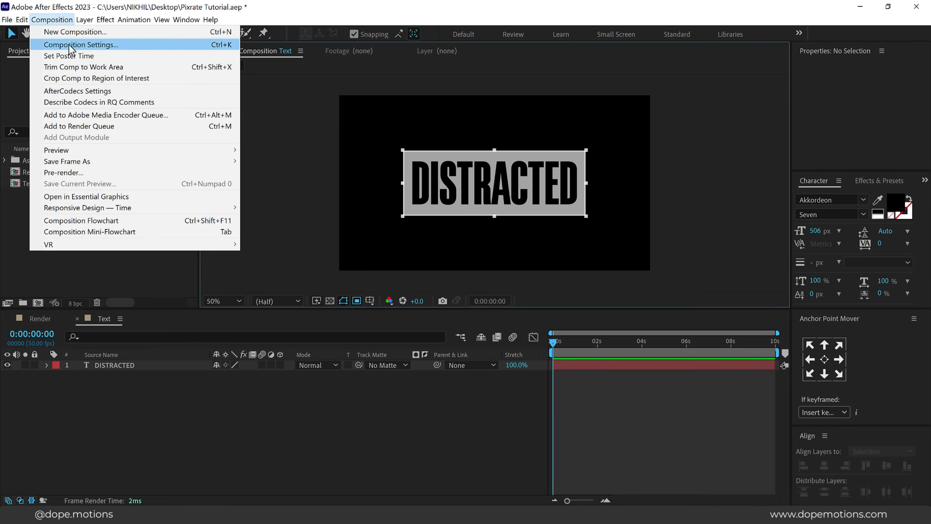
click(86, 78)
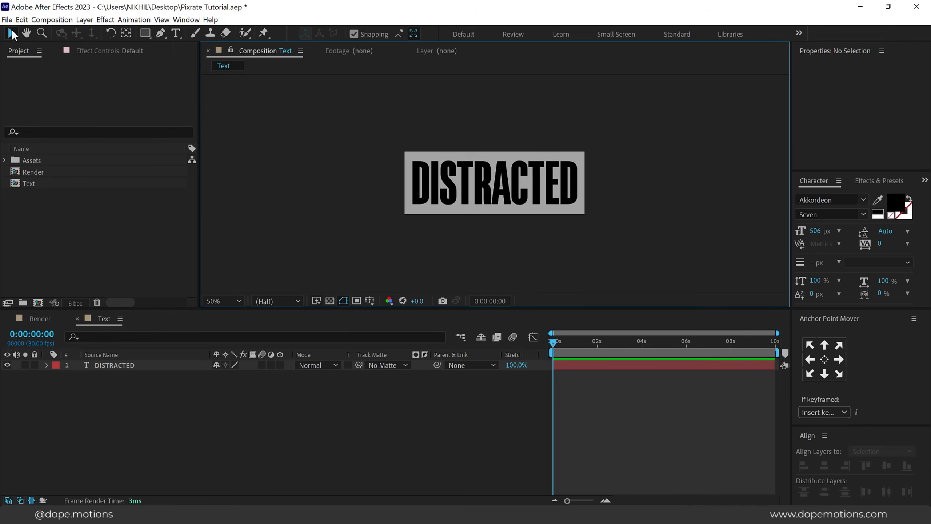
click(174, 391)
scroll(416, 147, up, 1)
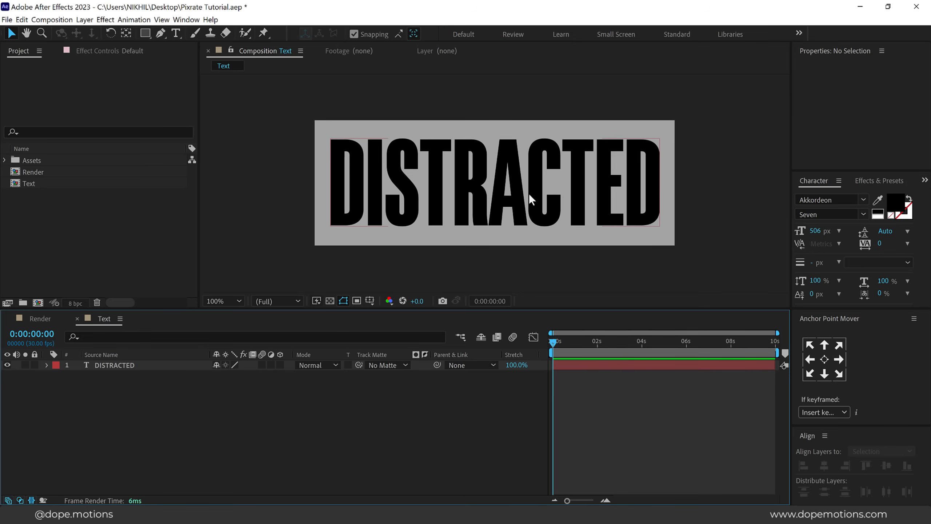
Create a 2560 x 1440 composition named Stretch_01 and place the Text composition in it as a layer.
click(38, 302)
text(Stretch_01)
click(504, 402)
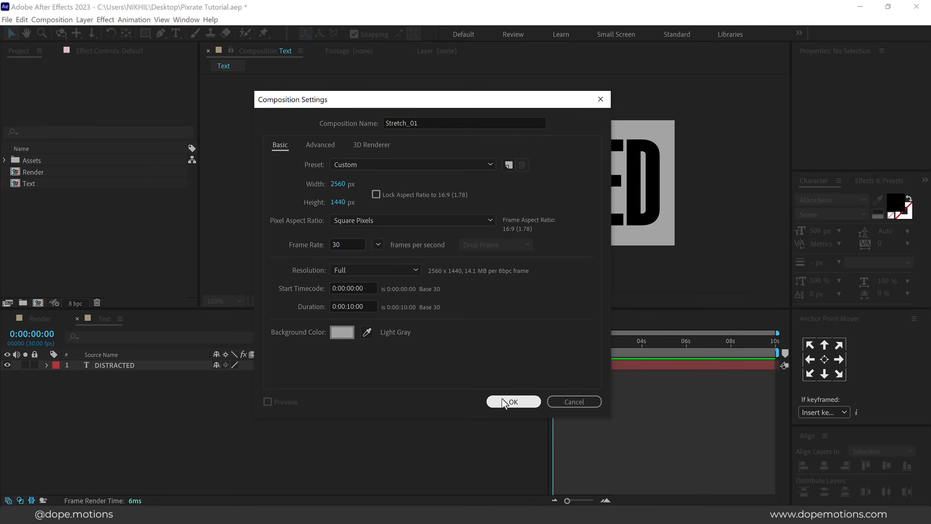
drag(40, 195, 118, 414)
click(222, 392)
click(133, 365)
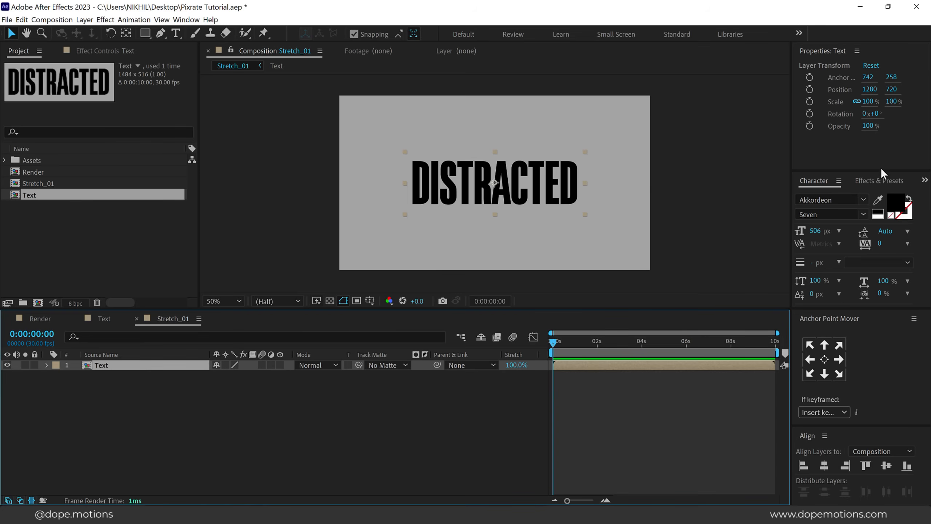
Apply the CC Power Pin effect to the Text layer in Stretch_01 and set its Perspective to 0%.
click(879, 180)
click(823, 195)
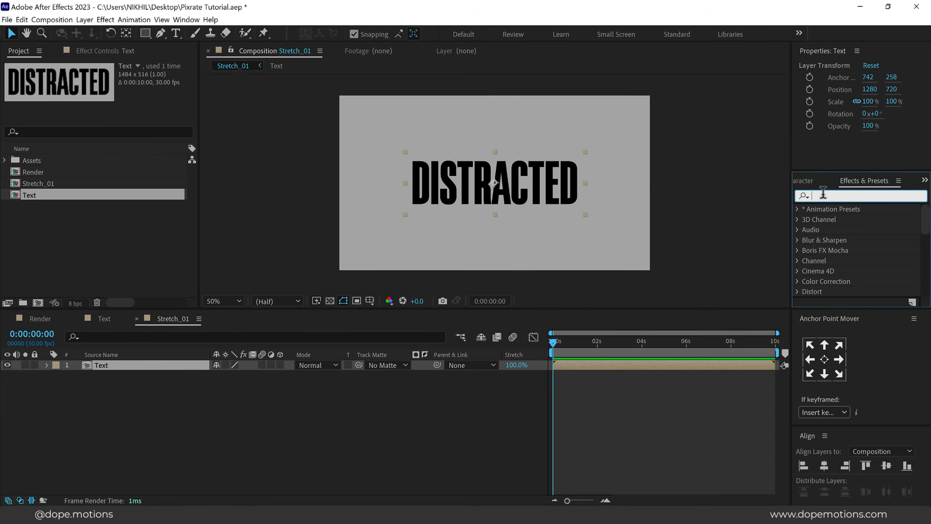
text(cc po)
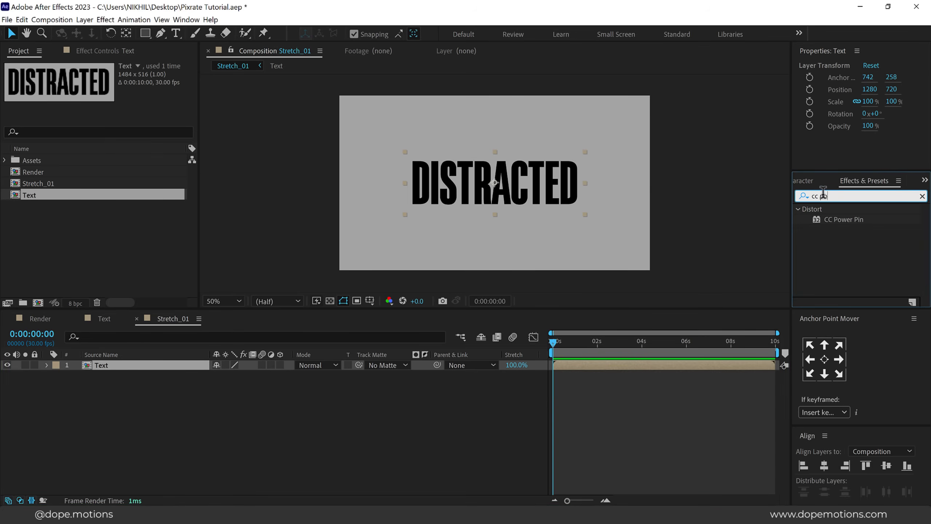
double_click(847, 220)
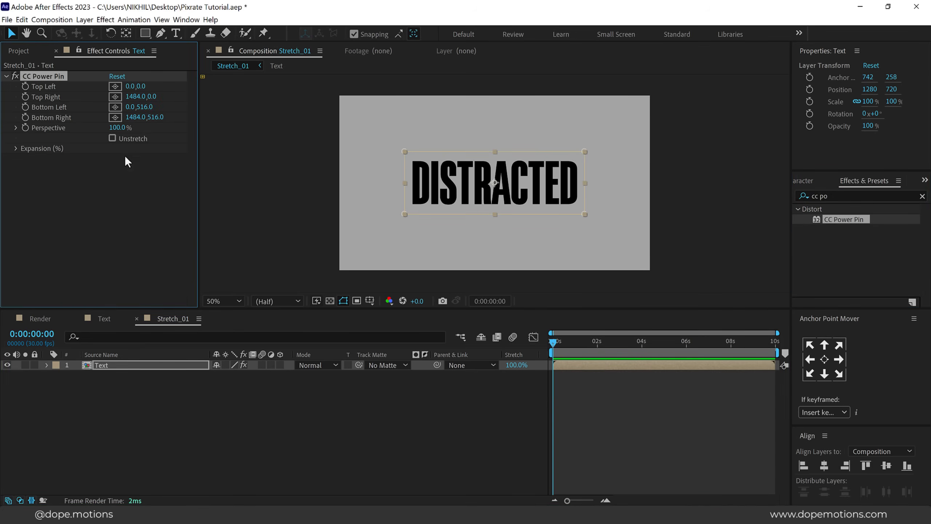
click(116, 128)
text(0)
key(Return)
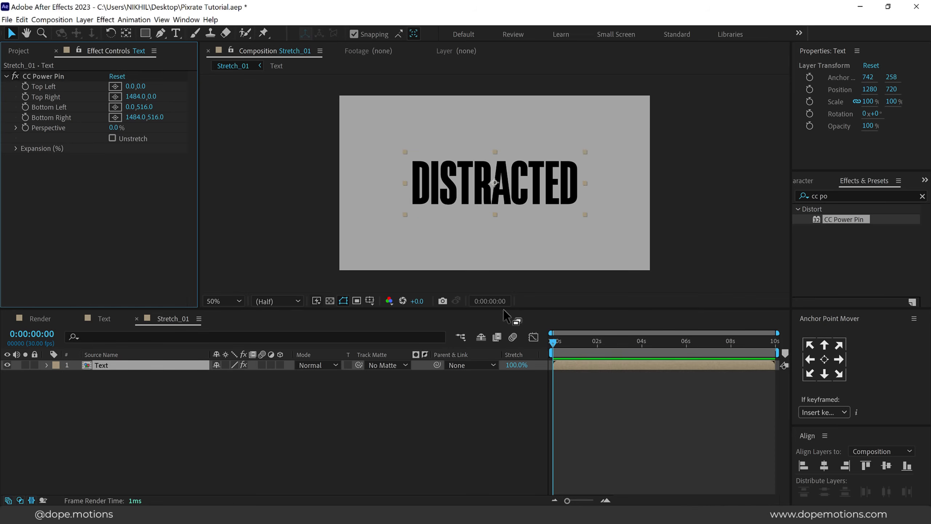
Hide the Parent & Link and Stretch columns in the timeline and zoom in on its first seconds.
right_click(471, 351)
click(479, 358)
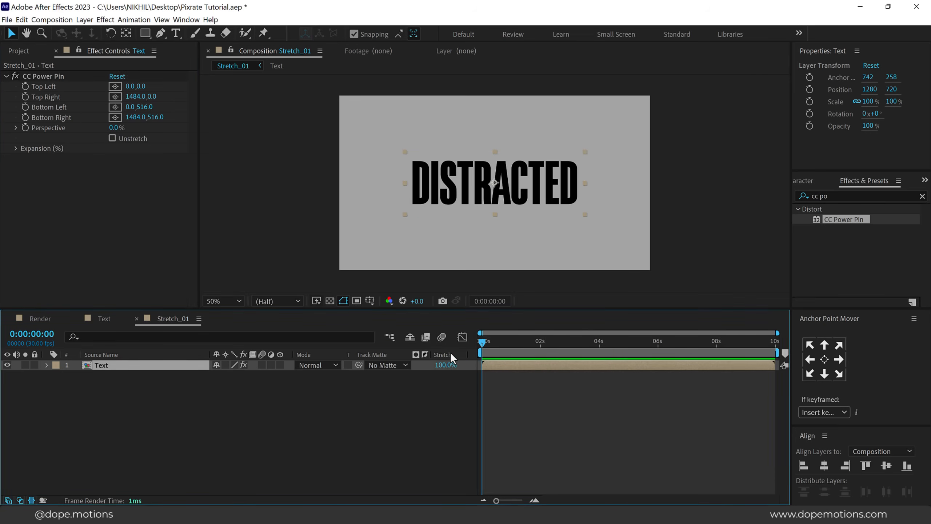
right_click(451, 353)
click(459, 360)
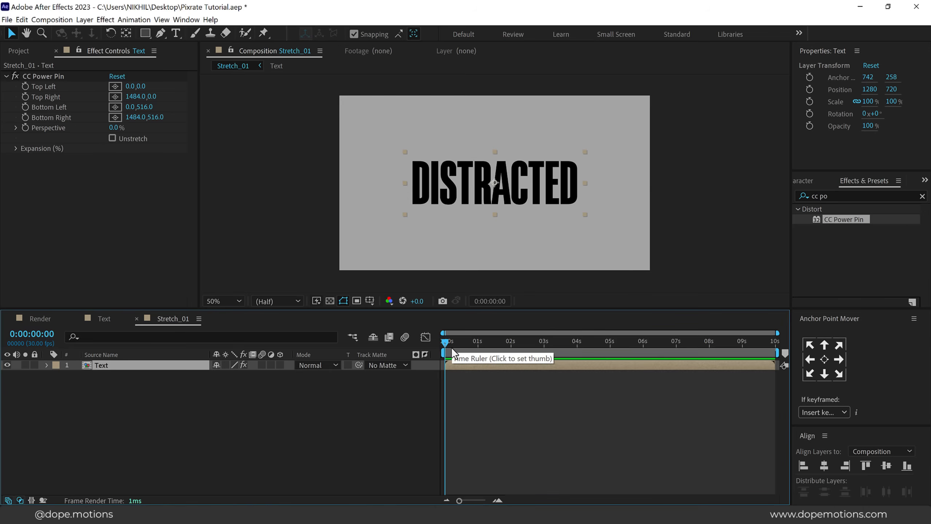
scroll(499, 374, up, 2)
drag(556, 500, 464, 498)
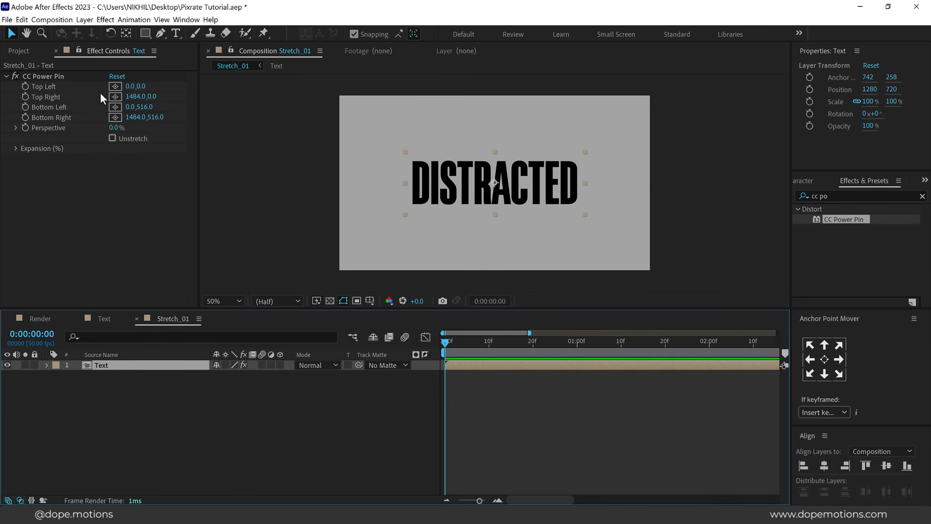
Distort the Text layer with CC Power Pin to about Top Left 154,-230, Top Right 1338,-34, Bottom Left 60,682 and Bottom Right 1458,436.
click(49, 78)
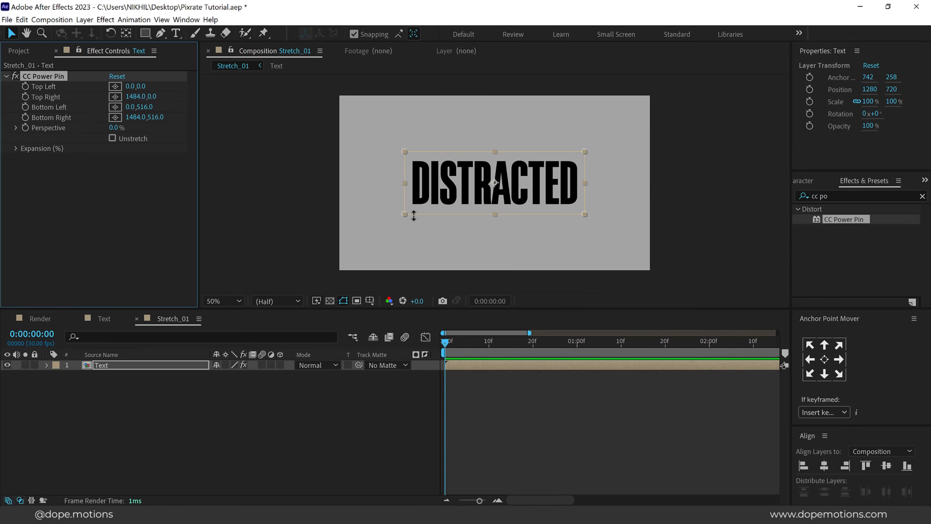
drag(405, 214, 412, 234)
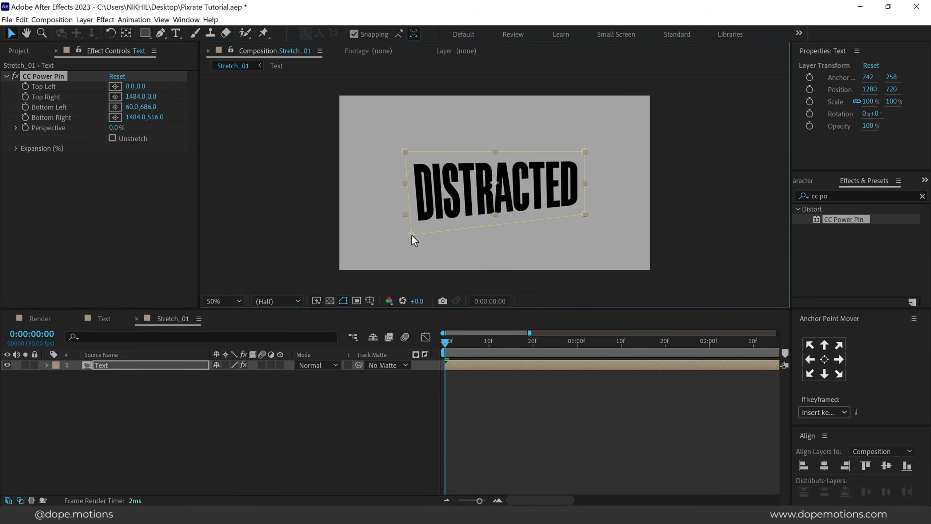
drag(405, 149, 423, 123)
mouse_move(580, 213)
mouse_down()
mouse_move(549, 194)
mouse_move(602, 231)
mouse_move(573, 205)
mouse_move(581, 204)
mouse_up()
drag(585, 151, 566, 147)
Enable keyframing for all four CC Power Pin corners at 0:00:00:00 and reveal the Text layer's keyframed properties in the timeline.
click(25, 85)
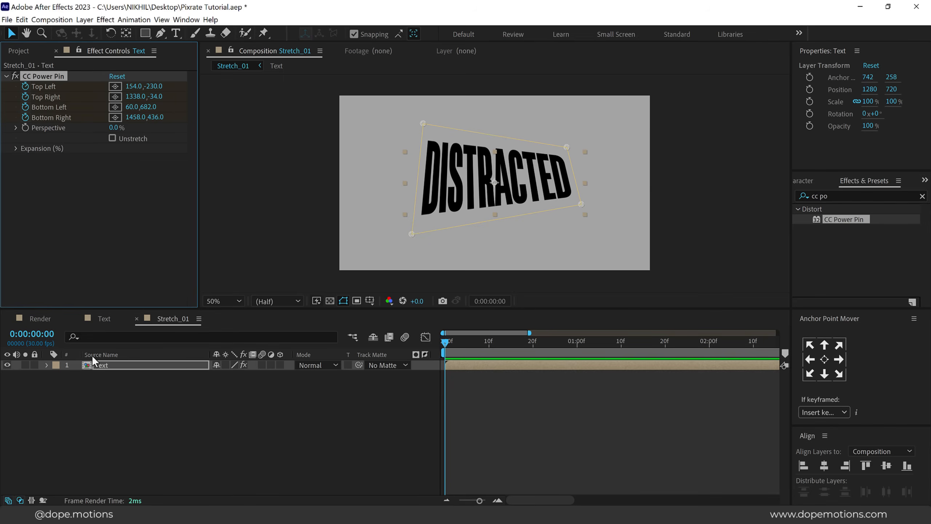
click(116, 365)
key(u)
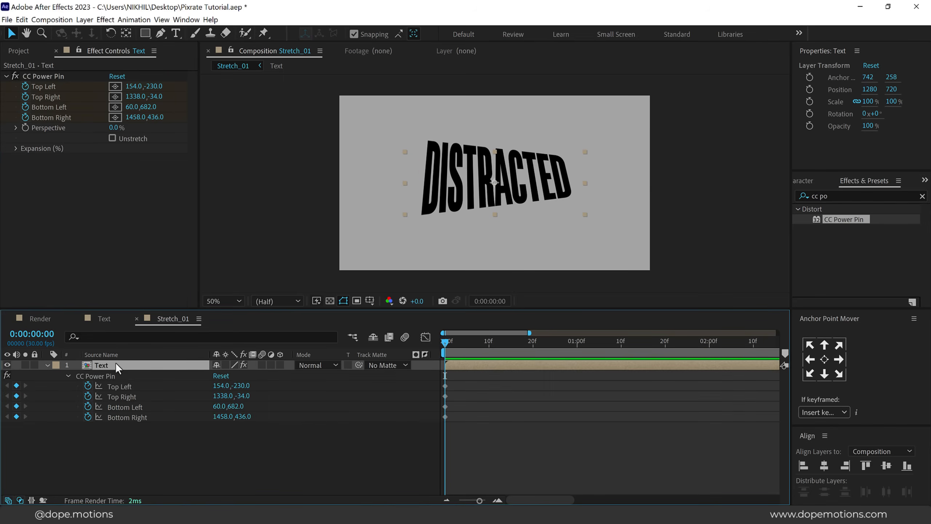
Keyframe the Power Pin corners at 0:00:00:15 to about Top Left 148,36, Top Right 1494,-244, Bottom Left 230,492 and Bottom Right 1368,626.
click(511, 344)
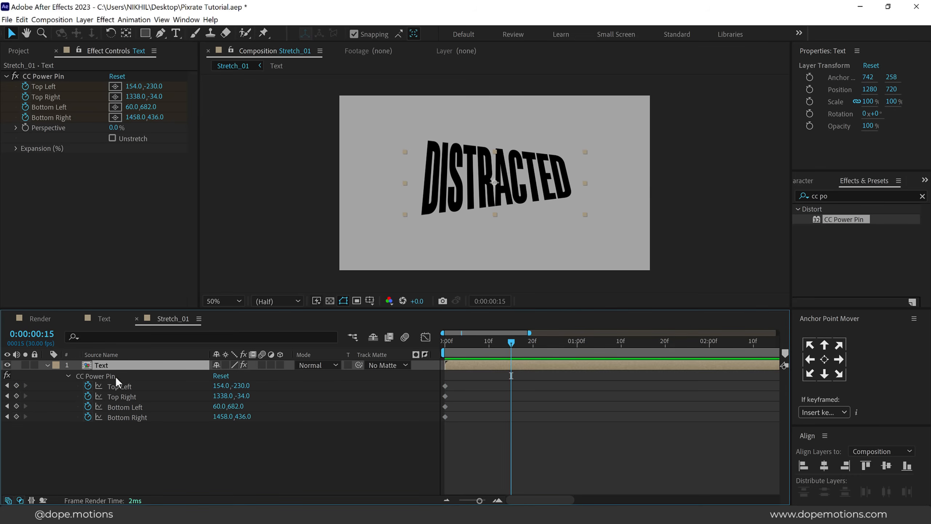
click(68, 78)
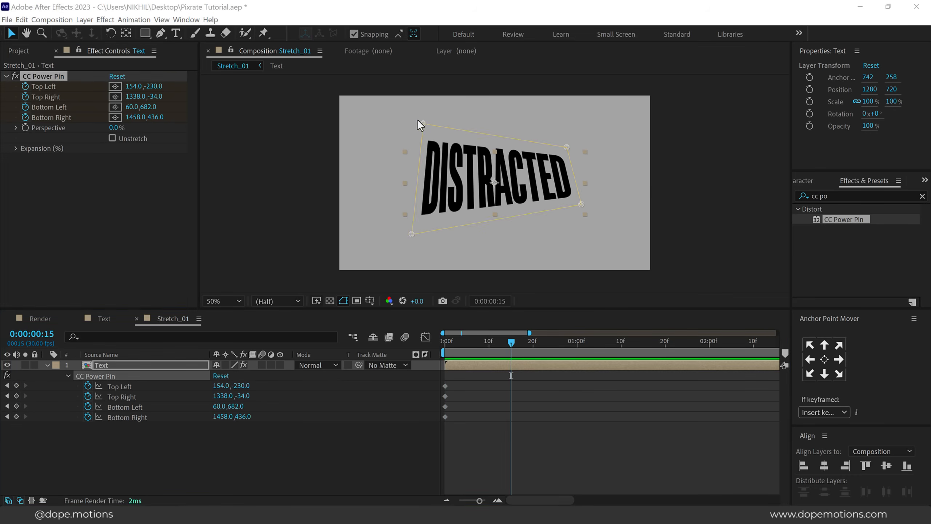
drag(423, 123, 422, 155)
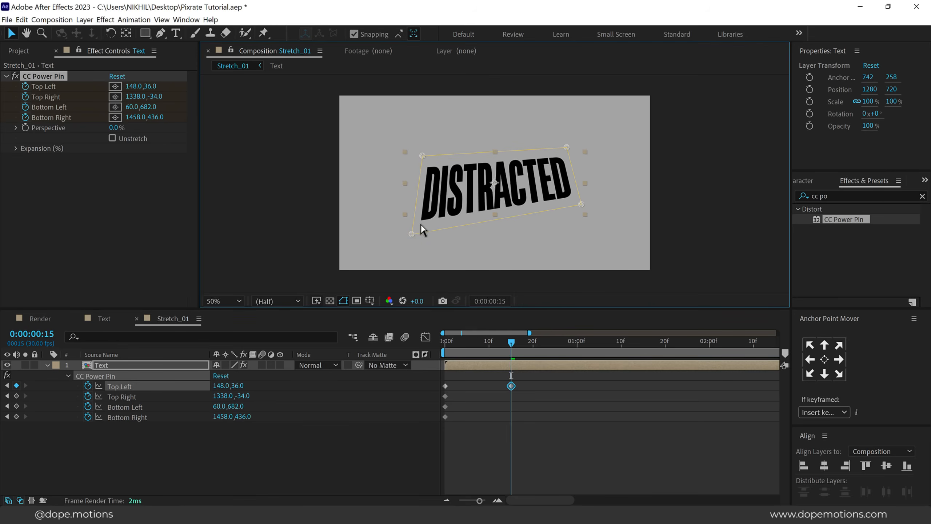
drag(411, 232, 433, 211)
drag(567, 146, 586, 122)
drag(580, 204, 569, 227)
Keyframe the Power Pin corners at 0:00:01:00 to about Top Left -70,-244, Top Right 1498,-218, Bottom Left 514,702 and Bottom Right 1056,704.
drag(535, 344, 578, 355)
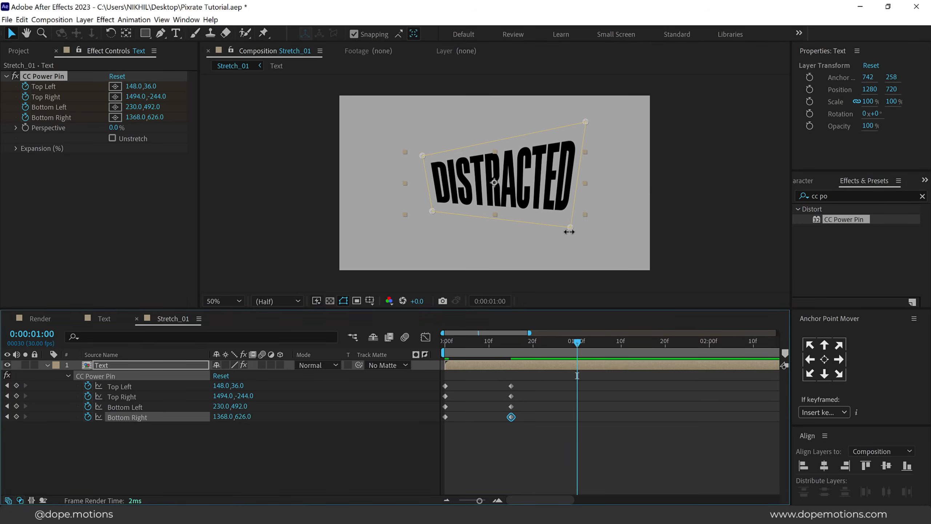
drag(570, 228, 587, 239)
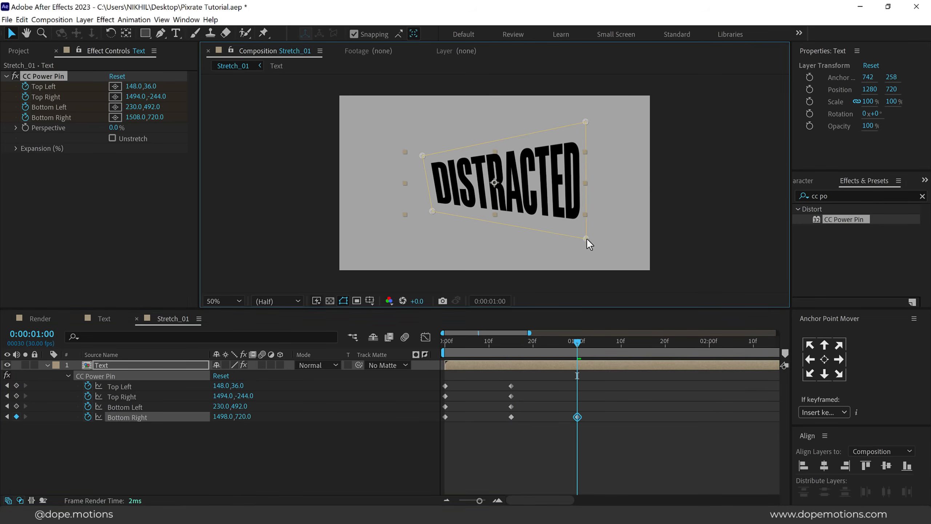
drag(432, 211, 466, 235)
drag(586, 239, 532, 237)
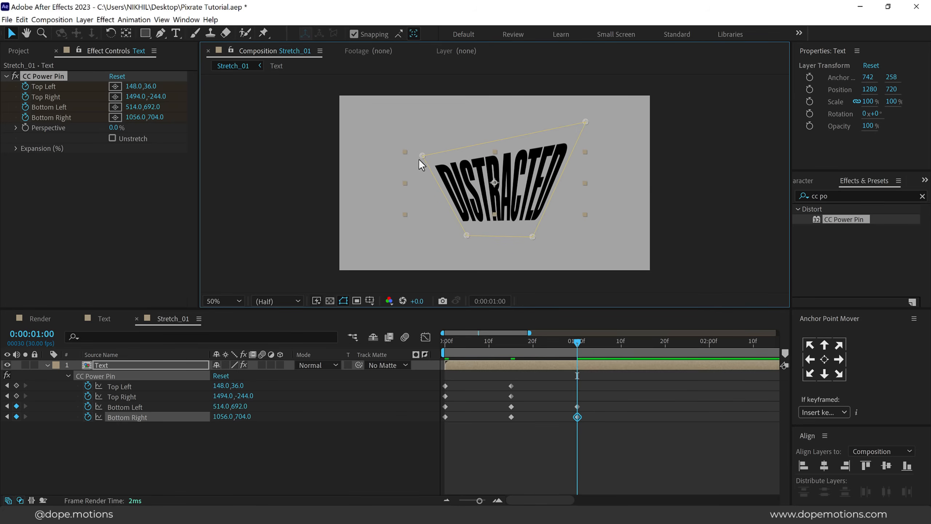
drag(423, 156, 397, 123)
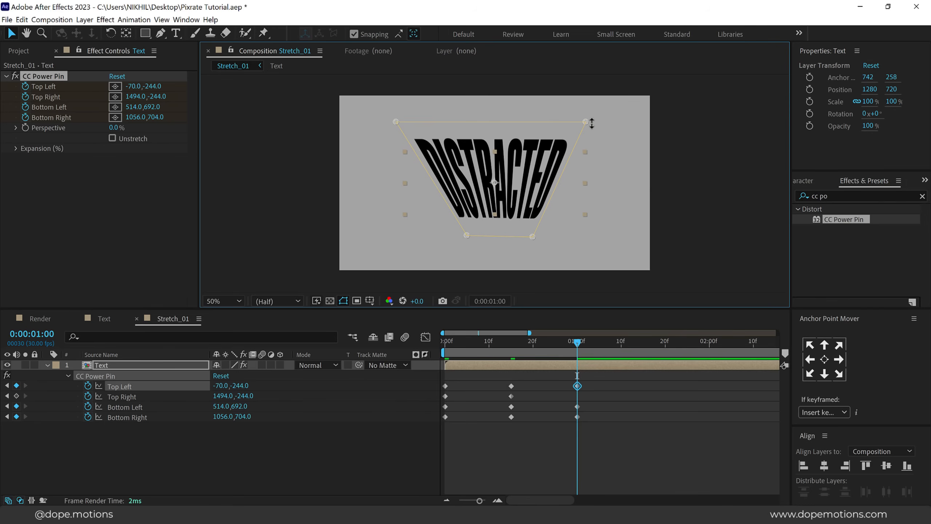
drag(586, 122, 587, 126)
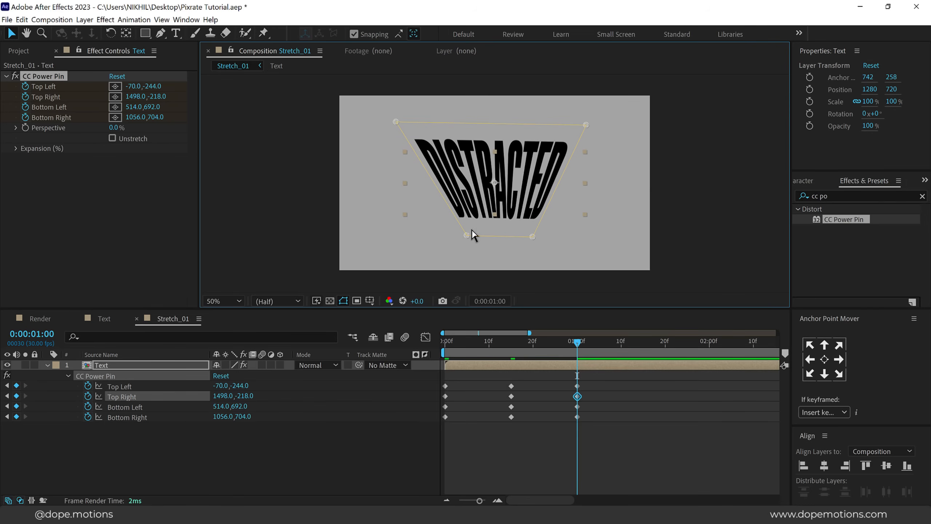
drag(469, 236, 467, 236)
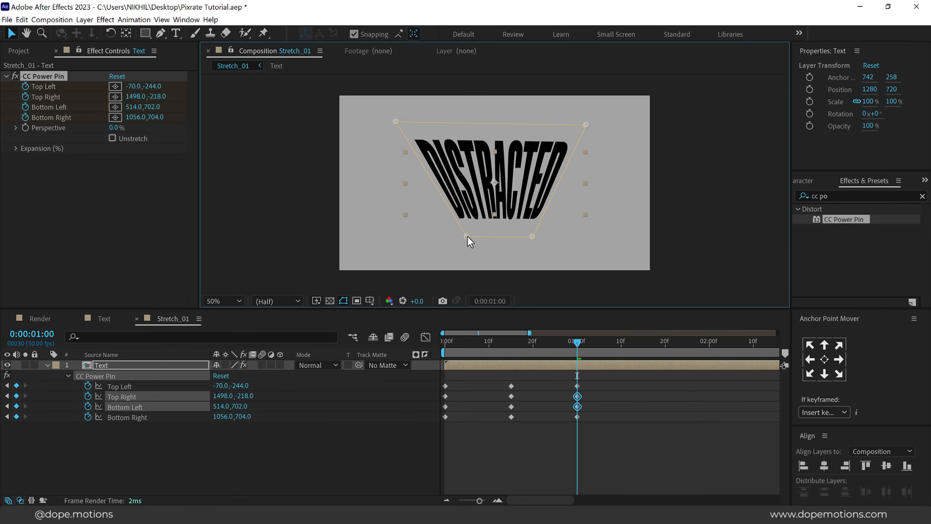
Keyframe the Power Pin corners at 0:00:01:15 to about Top Left 22,-184, Top Right 1486,84, Bottom Left 24,430 and Bottom Right 1494,716.
drag(580, 344, 644, 347)
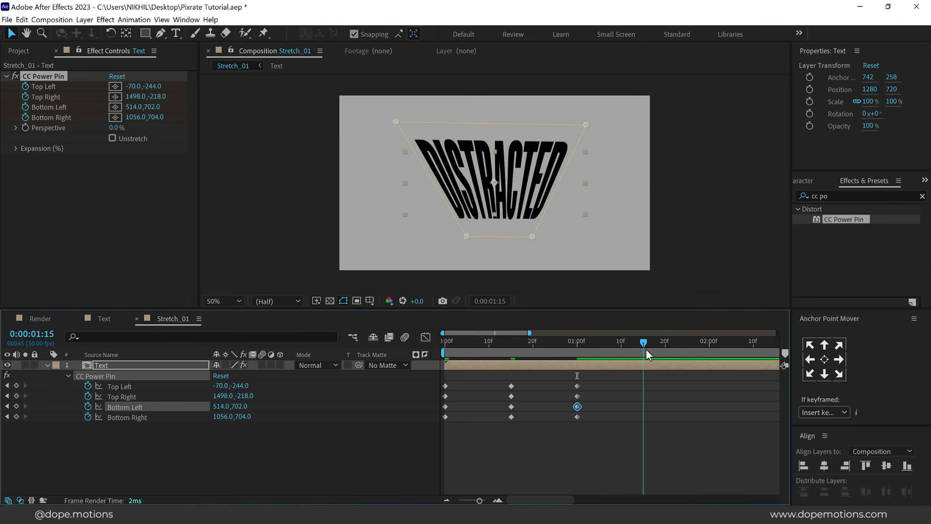
drag(467, 237, 401, 239)
drag(532, 237, 589, 239)
drag(586, 125, 586, 162)
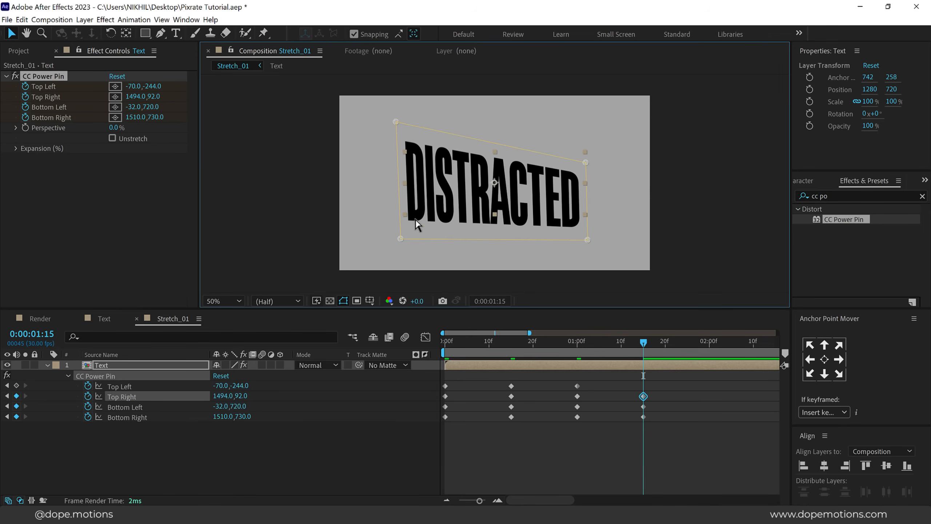
drag(400, 239, 400, 207)
drag(396, 122, 407, 129)
drag(400, 206, 407, 204)
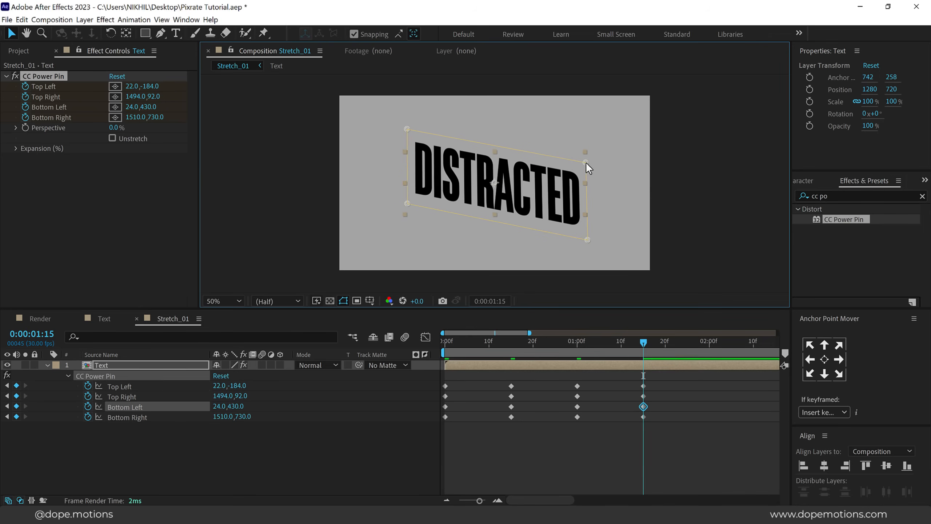
drag(586, 162, 585, 161)
drag(587, 240, 586, 238)
Keyframe the Power Pin corners at 0:00:02:00 to about Top Left 420,-208, Top Right 1032,-192, Bottom Left -102,744 and Bottom Right 1400,732.
drag(645, 342, 710, 349)
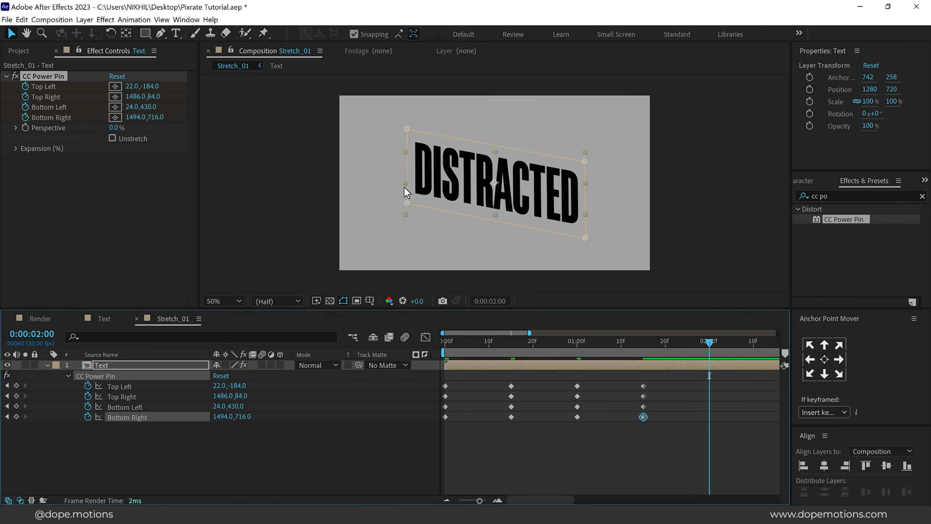
drag(407, 204, 392, 241)
drag(407, 129, 455, 126)
drag(585, 161, 530, 127)
drag(586, 237, 574, 241)
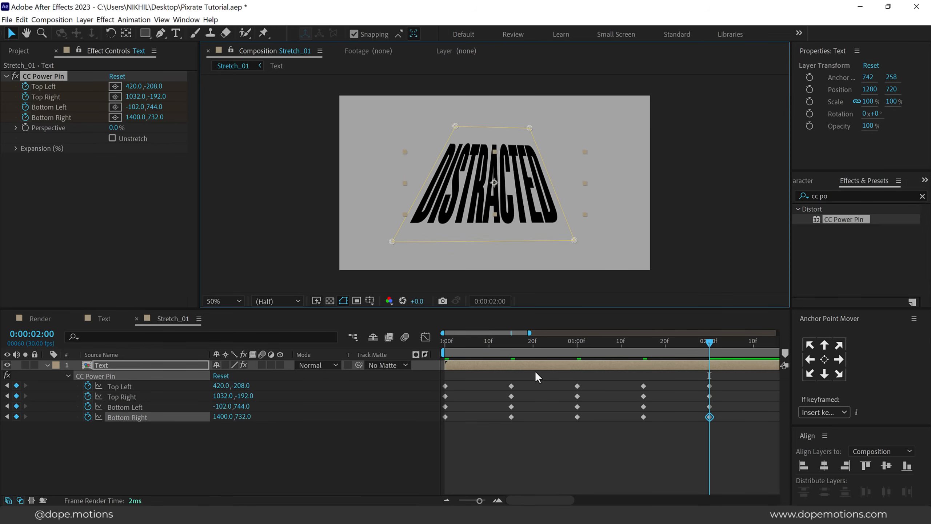
Copy the four corner keyframes from the start of the timeline and paste them at 0:00:02:15.
scroll(572, 366, down, 3)
drag(604, 345, 636, 350)
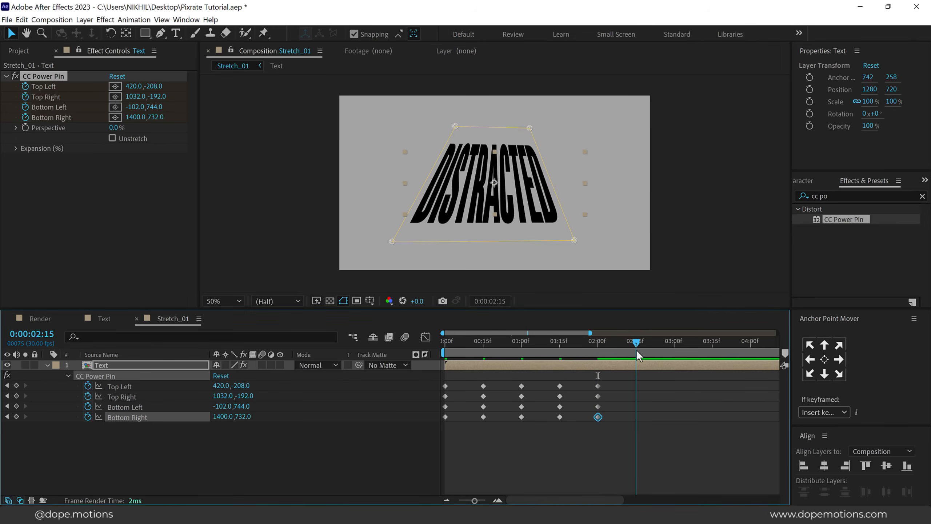
drag(455, 382, 435, 428)
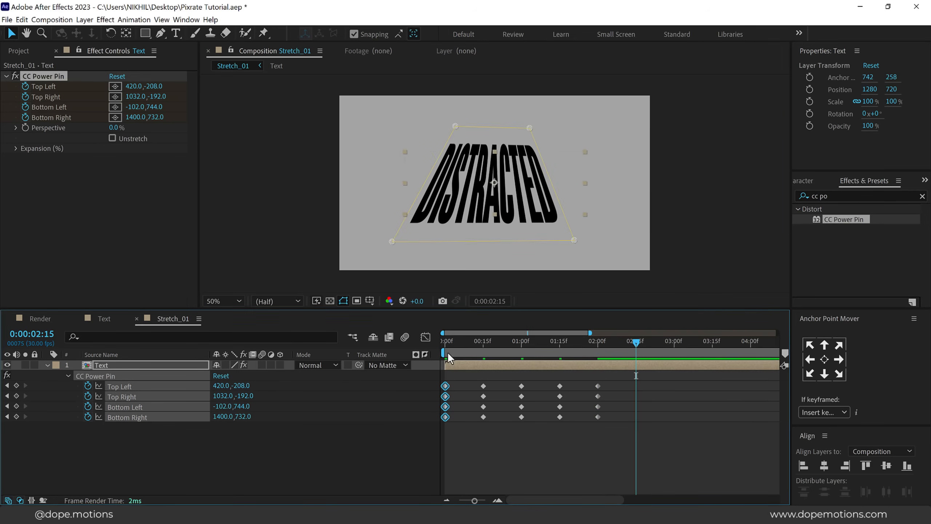
key(ctrl+c)
key(ctrl+v)
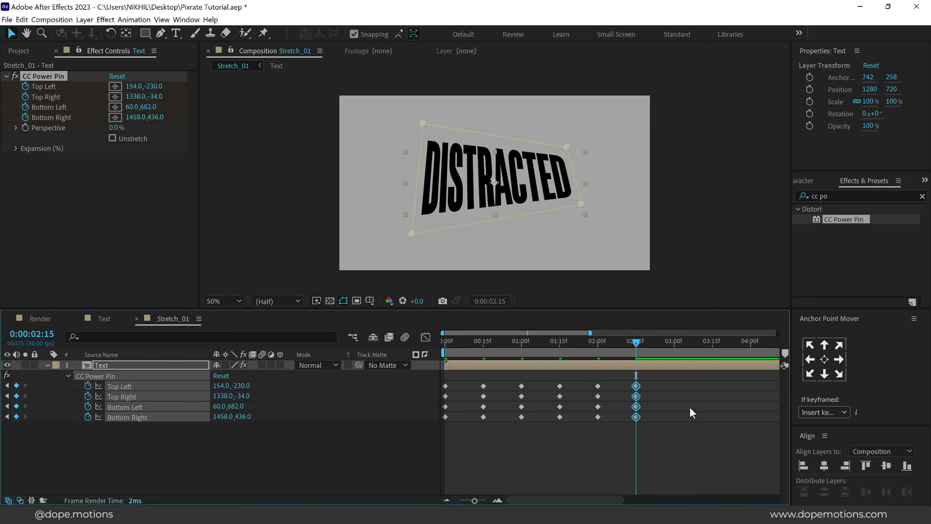
Preview the corner distortion animation from the first frame up to about 0:00:02:14.
drag(614, 350, 433, 358)
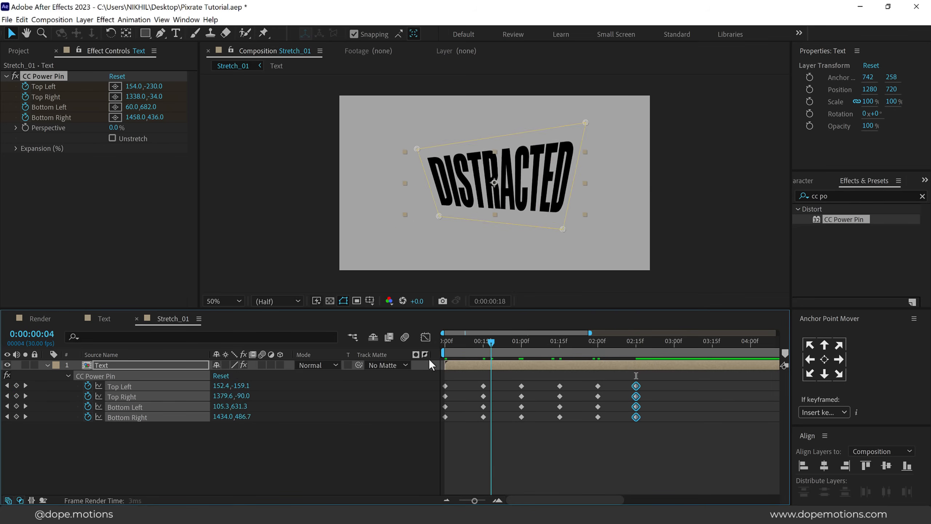
click(473, 445)
key(space)
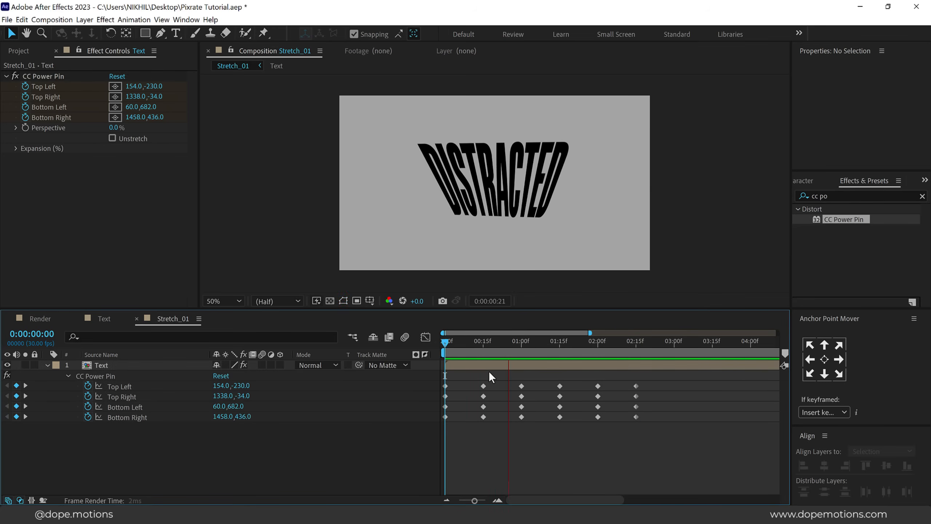
click(633, 341)
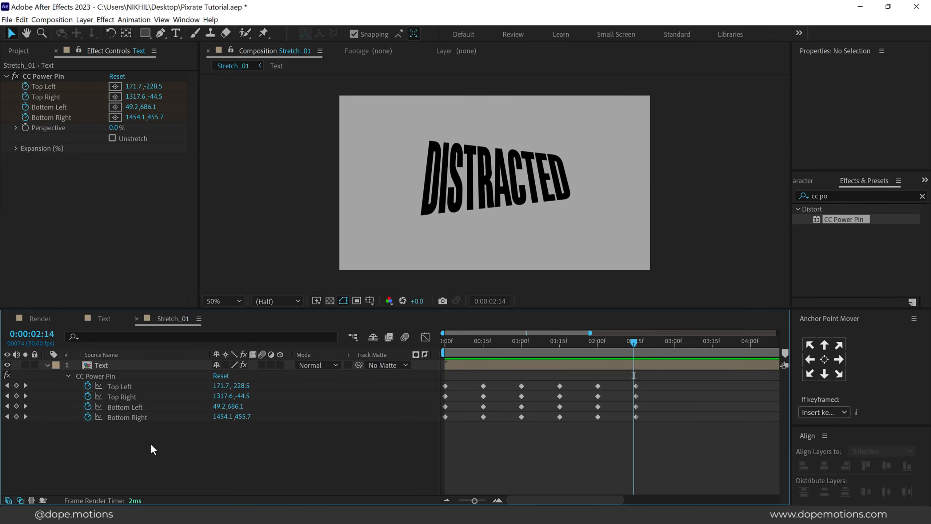
Add a loopOut() expression to the Top Left corner of CC Power Pin and copy the expression text.
key(minus)
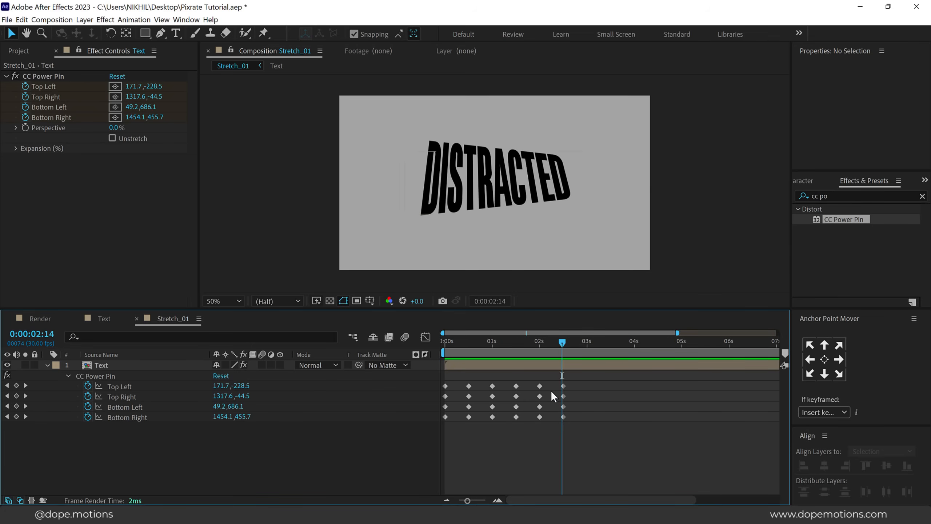
alt+click(88, 386)
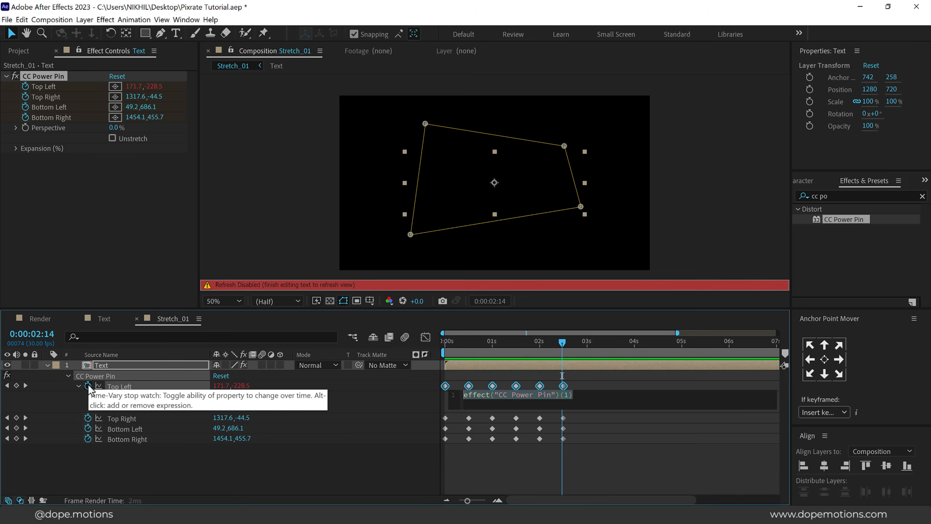
text(loo)
key(Down)
key(Down)
key(Down)
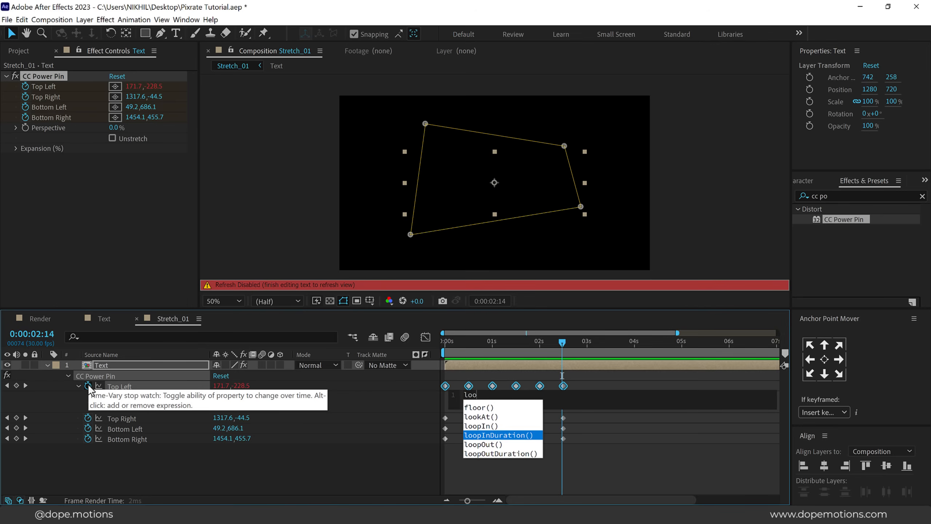
key(Return)
drag(529, 397, 407, 393)
click(348, 409)
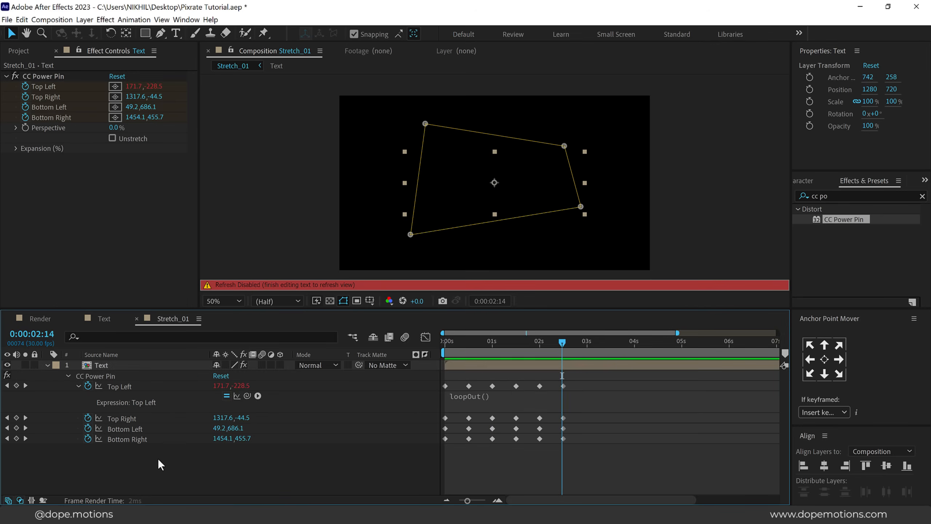
Paste the loopOut() expression onto the Top Right, Bottom Left and Bottom Right corners of CC Power Pin.
alt+click(88, 419)
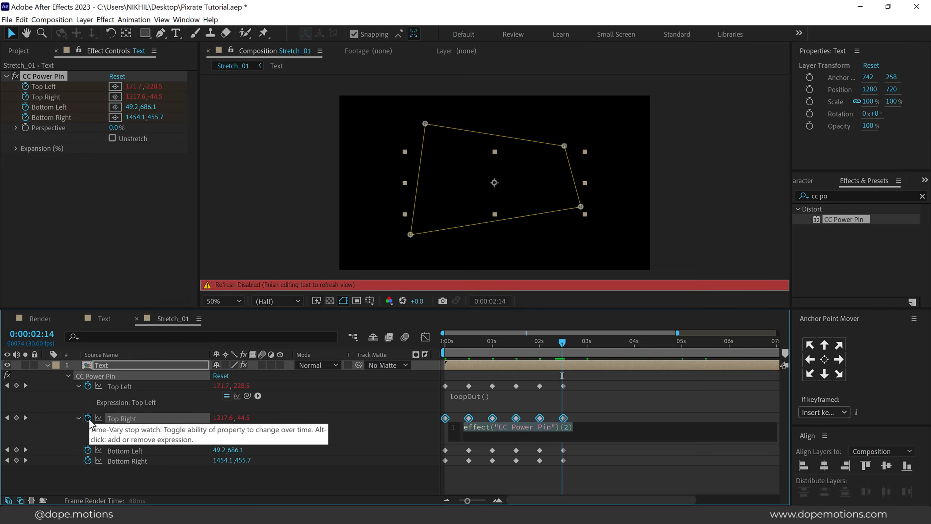
key(ctrl+v)
click(133, 479)
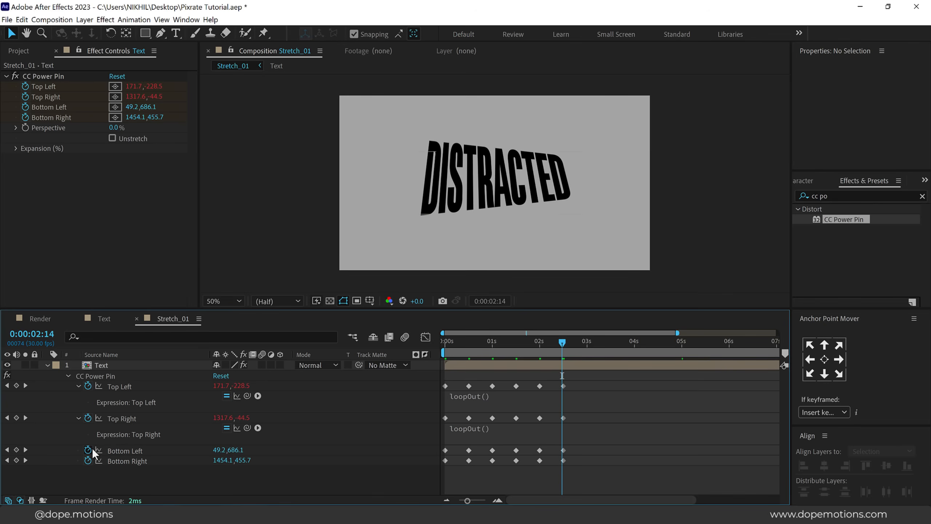
alt+click(89, 450)
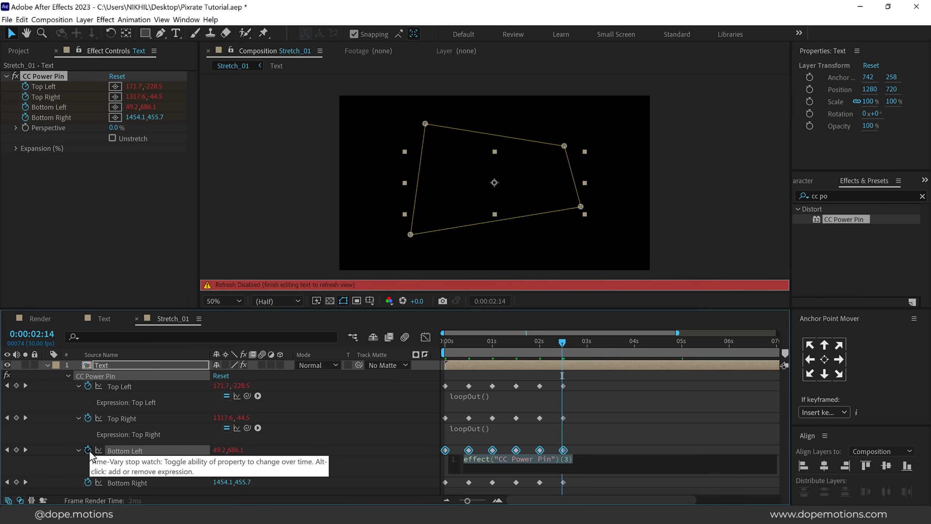
key(ctrl+v)
click(170, 489)
alt+click(88, 483)
key(ctrl+v)
click(388, 443)
Preview the looped animation up to 0:00:06:21 and collapse the expressions so only the keyframed corner properties are listed.
key(space)
drag(595, 348, 761, 348)
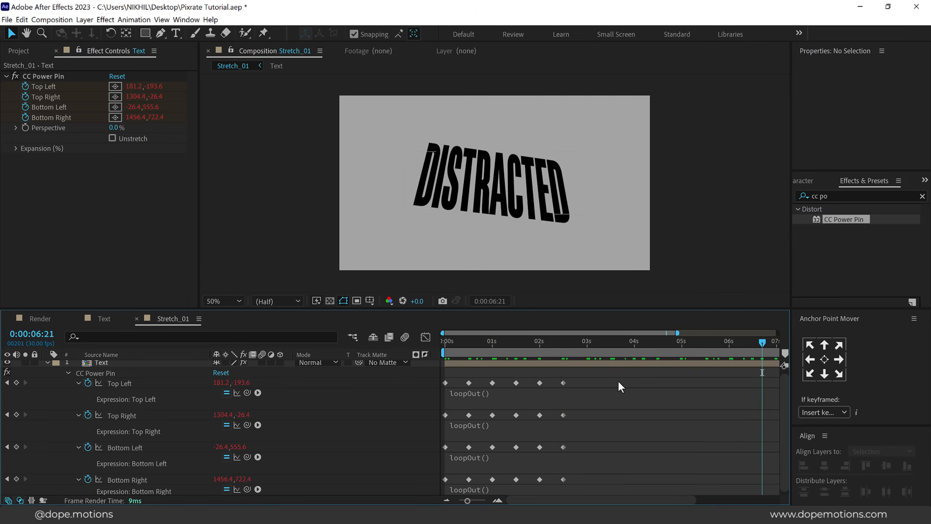
key(ctrl+a)
key(u)
key(u)
click(224, 442)
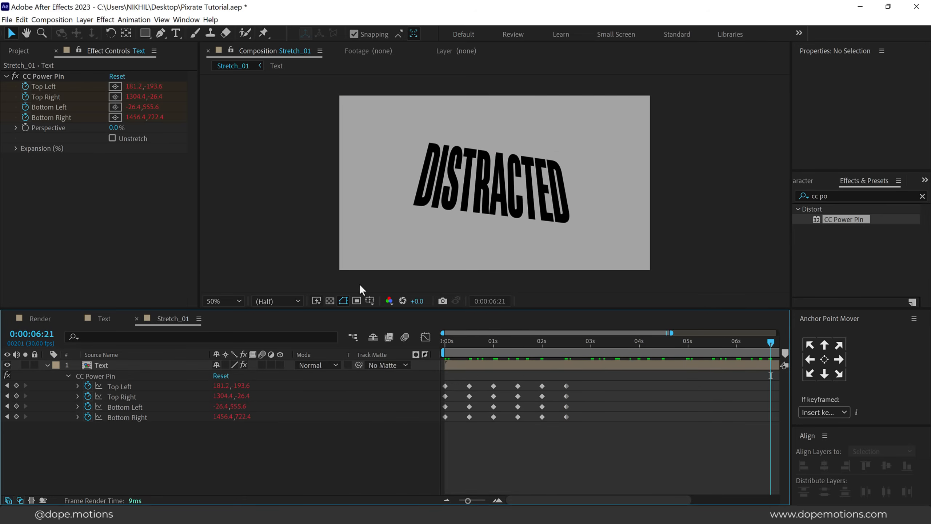
Apply Easy Ease to all keyframes of the four CC Power Pin corners.
drag(606, 381, 414, 434)
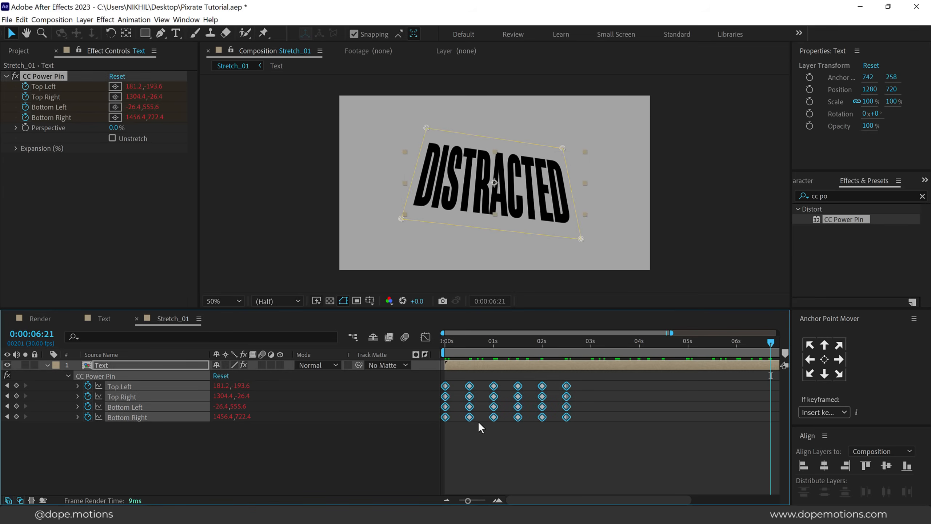
right_click(471, 419)
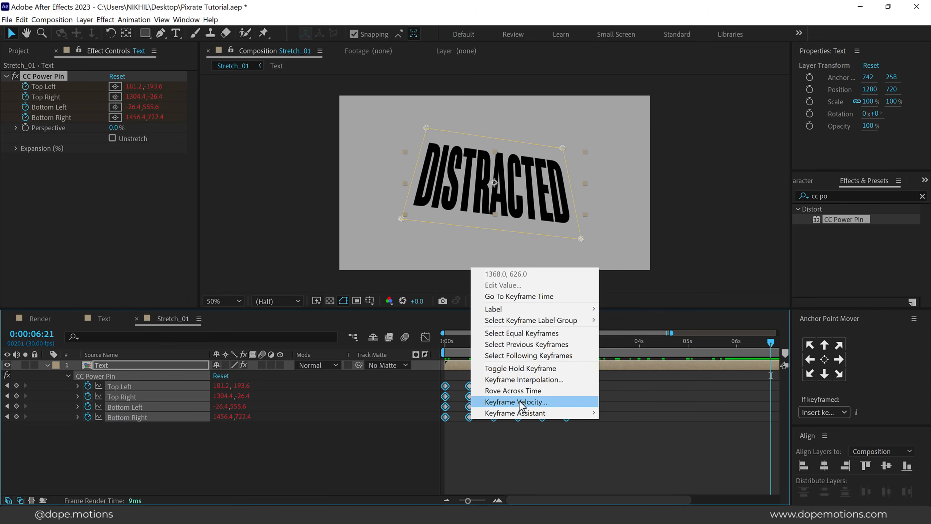
mouse_move(528, 413)
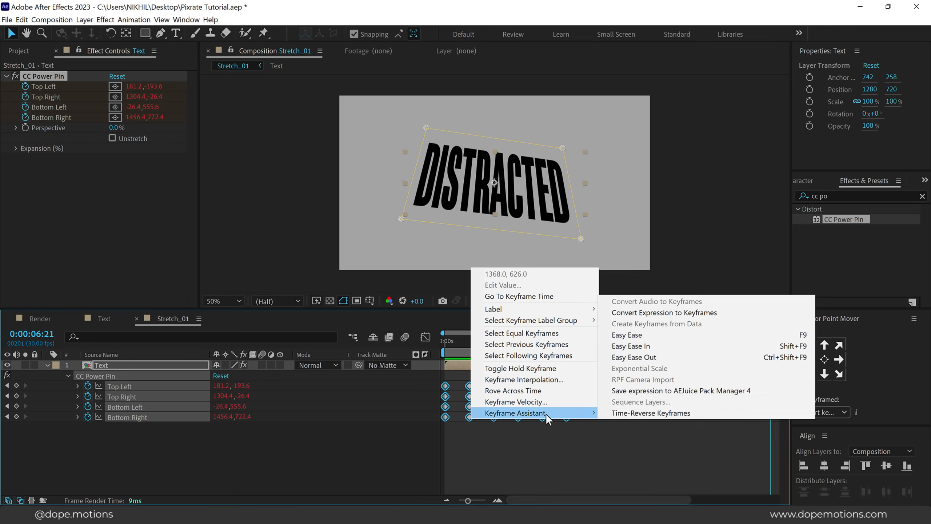
click(633, 336)
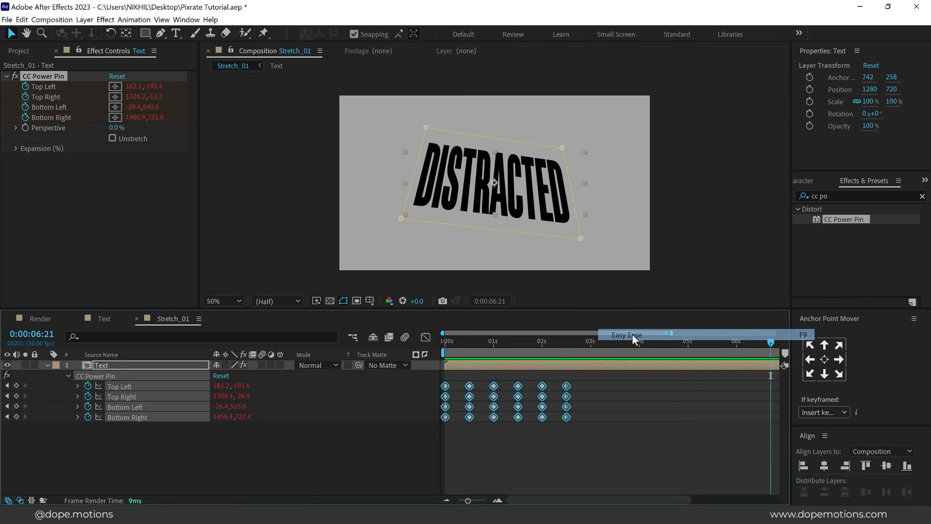
Show the speed graph of the four CC Power Pin corners and select all their keyframes in it.
click(426, 338)
right_click(616, 386)
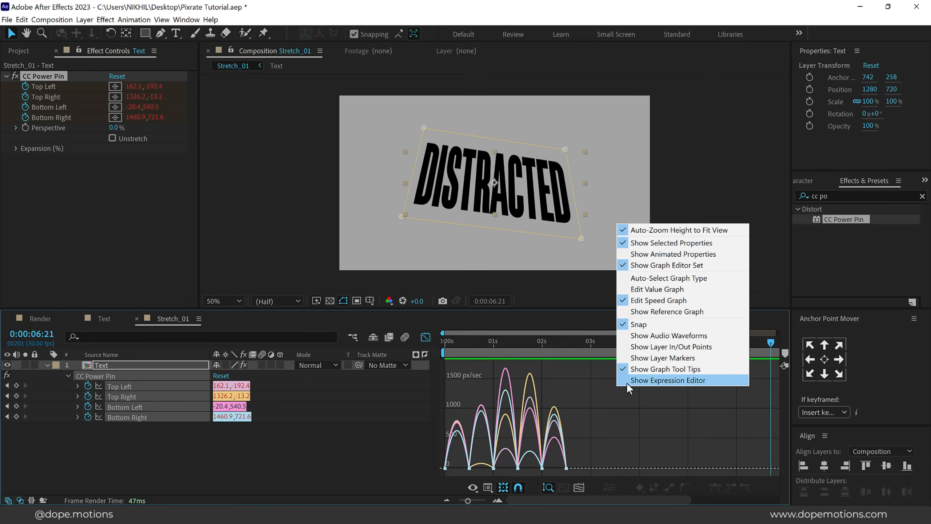
click(606, 406)
drag(637, 445, 426, 477)
scroll(470, 409, up, 2)
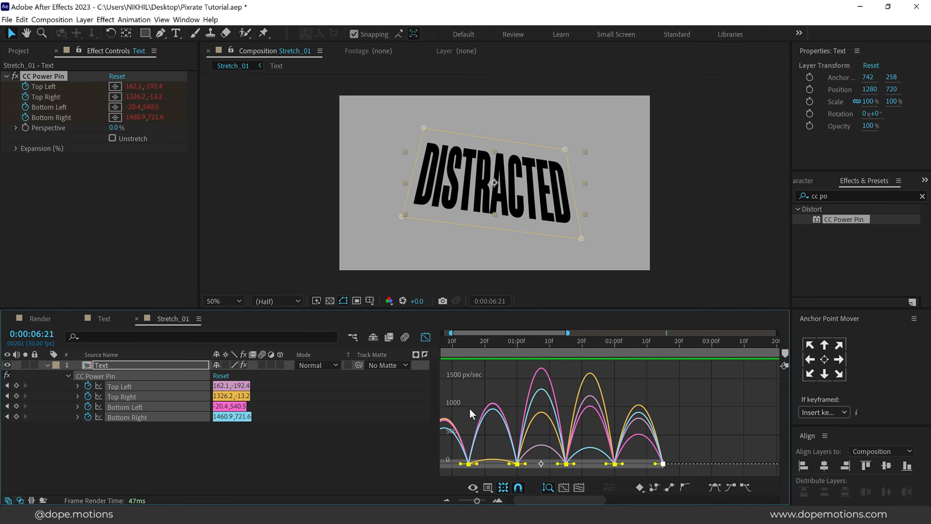
Try to reshape the speed curves by hand at the first keyframes, undo the edits, and return to the keyframe view.
drag(539, 502, 532, 502)
click(464, 341)
drag(467, 340, 467, 405)
mouse_move(464, 451)
mouse_down()
mouse_move(433, 474)
mouse_move(474, 465)
mouse_up()
key(ctrl+z)
key(ctrl+z)
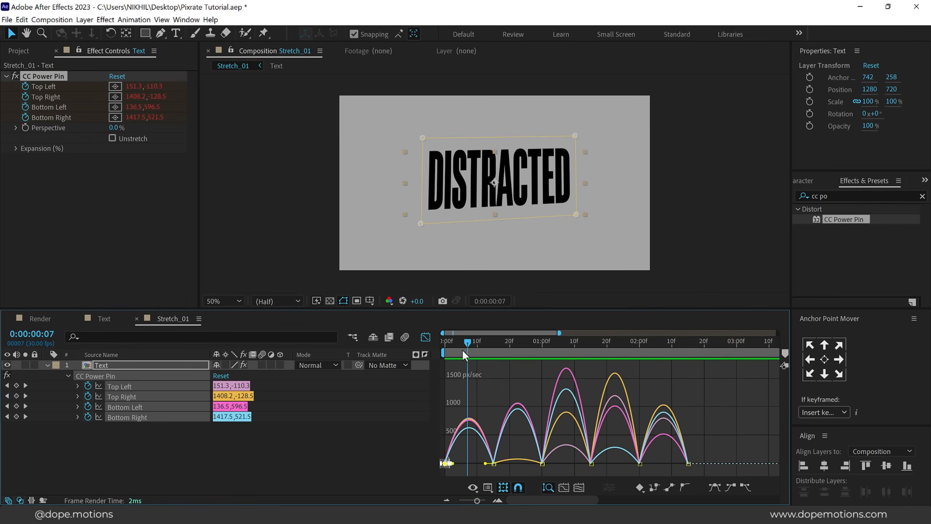
click(425, 337)
click(370, 258)
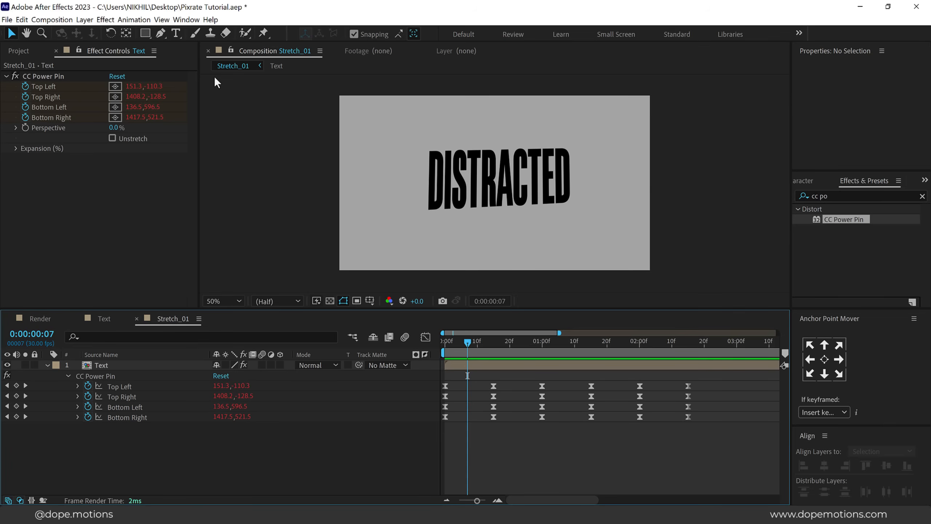
Open Animation Composer 3's Keyframe Wingman and dock it below the effect controls.
click(86, 178)
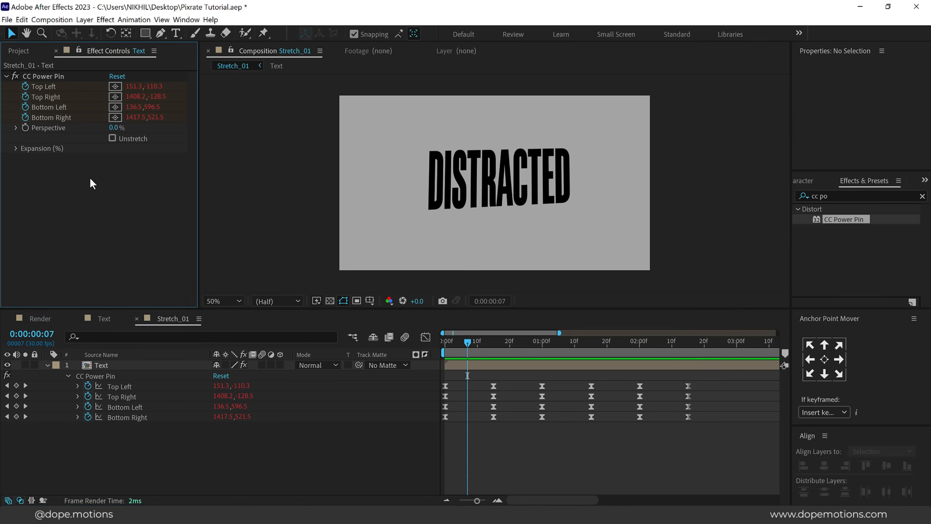
click(192, 23)
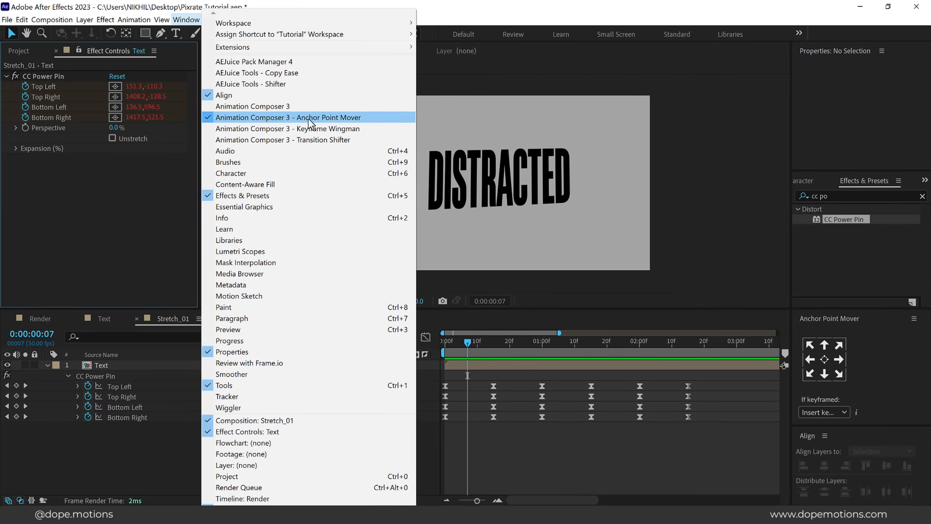
click(365, 131)
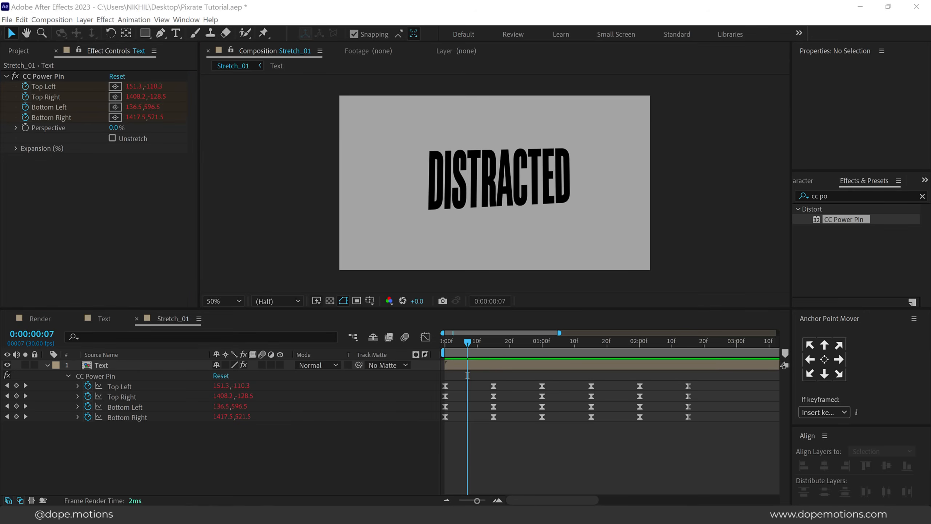
drag(290, 180, 113, 304)
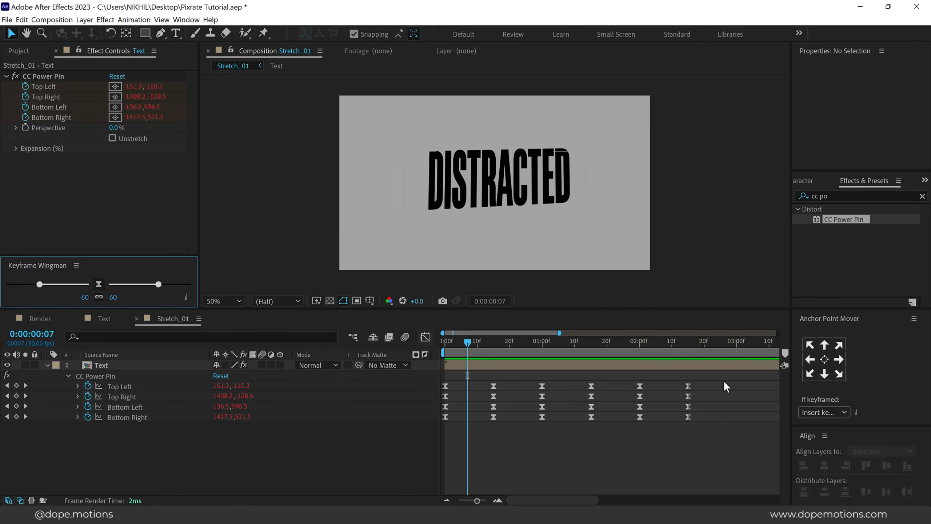
Set the linked in and out easing of all CC Power Pin corner keyframes to 90 with Keyframe Wingman.
drag(730, 381, 418, 428)
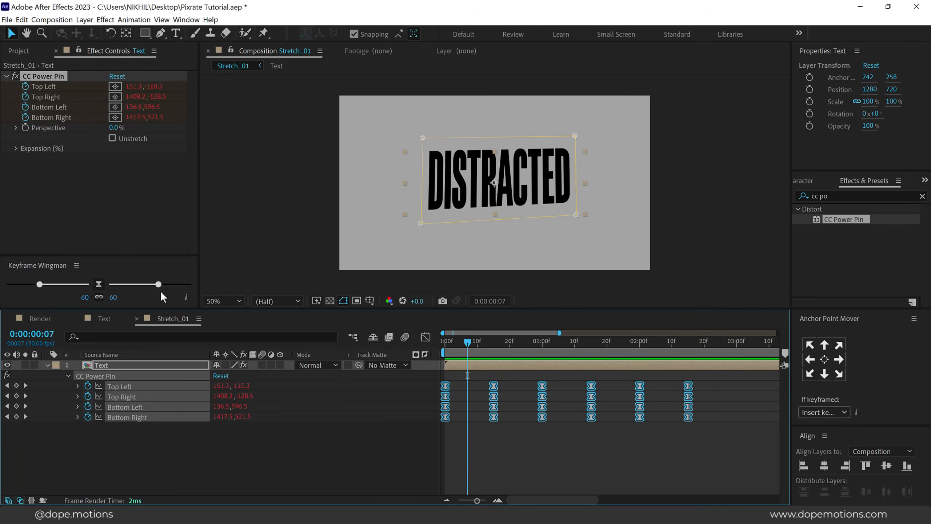
click(425, 337)
drag(727, 433, 352, 476)
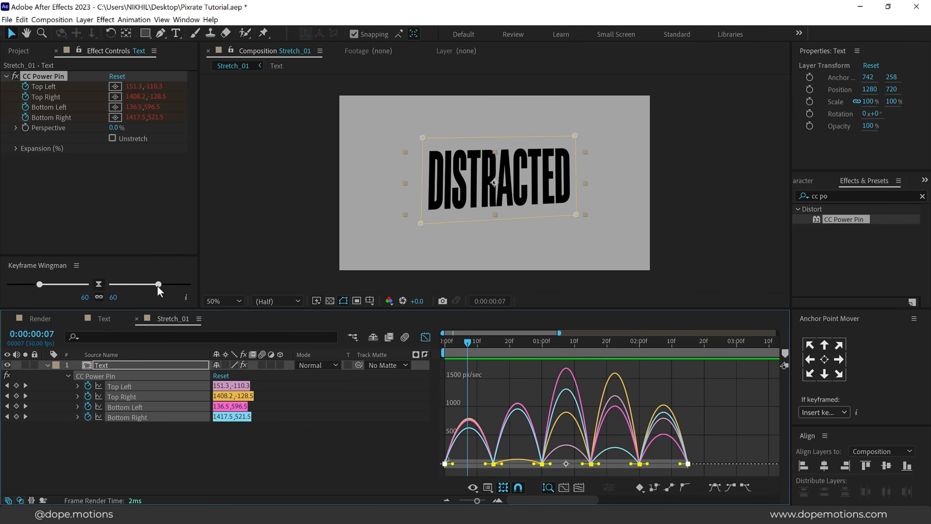
click(158, 284)
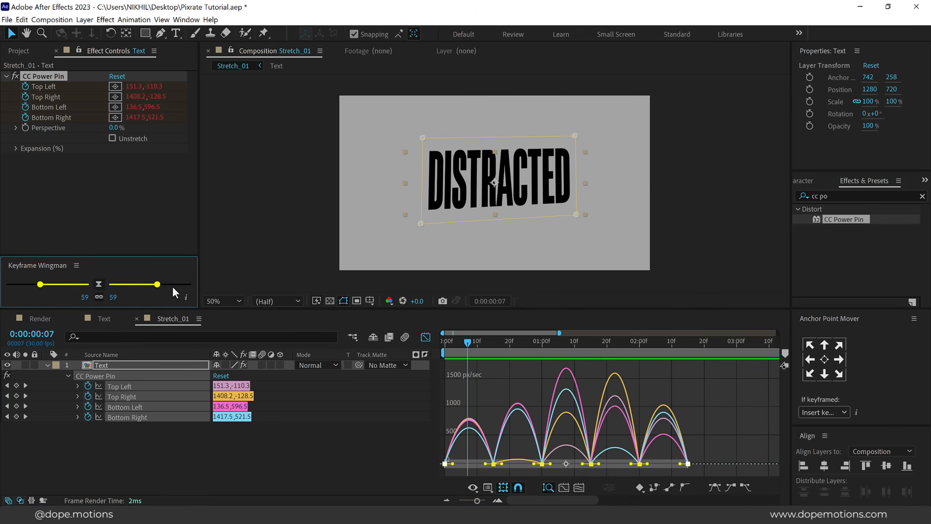
drag(160, 286, 169, 286)
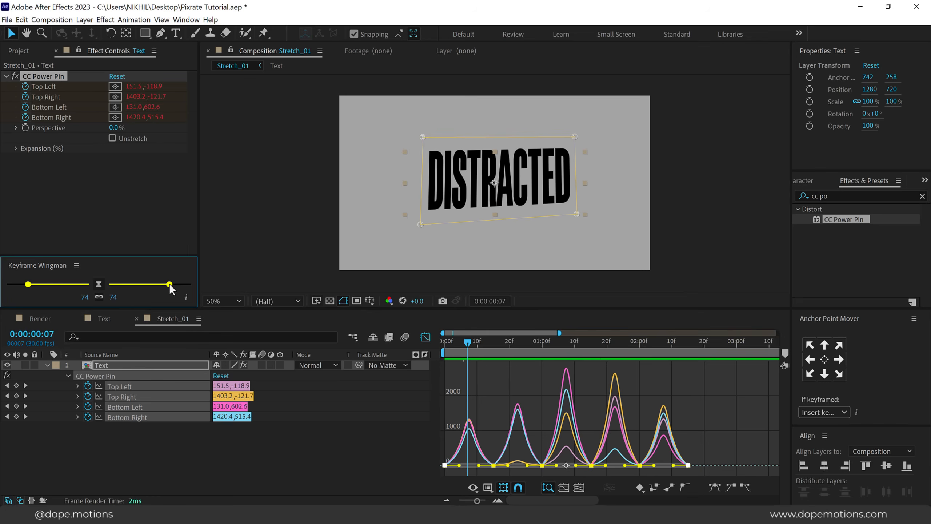
click(169, 285)
click(114, 297)
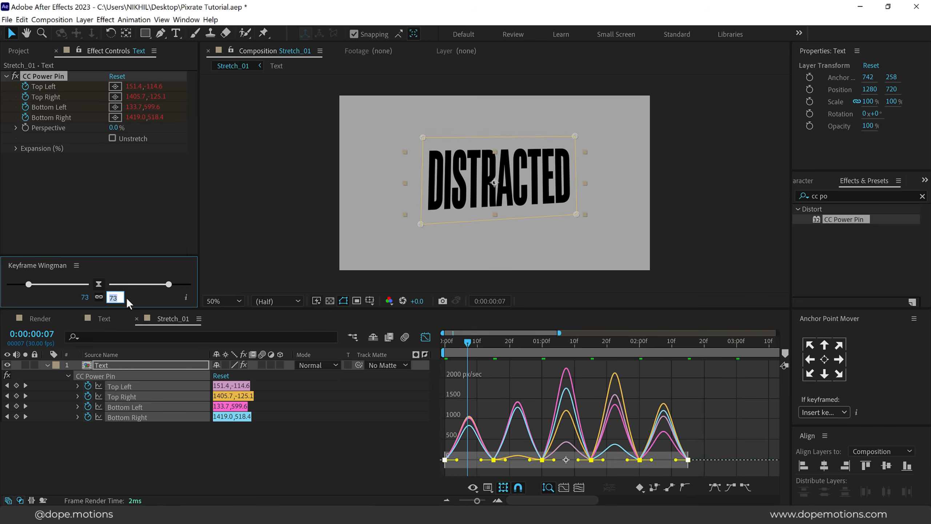
text(90)
key(Return)
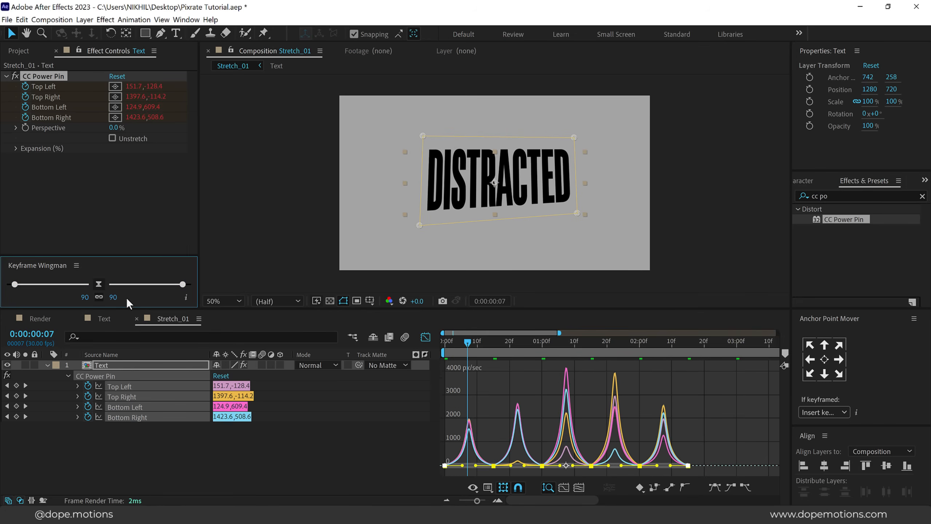
click(425, 337)
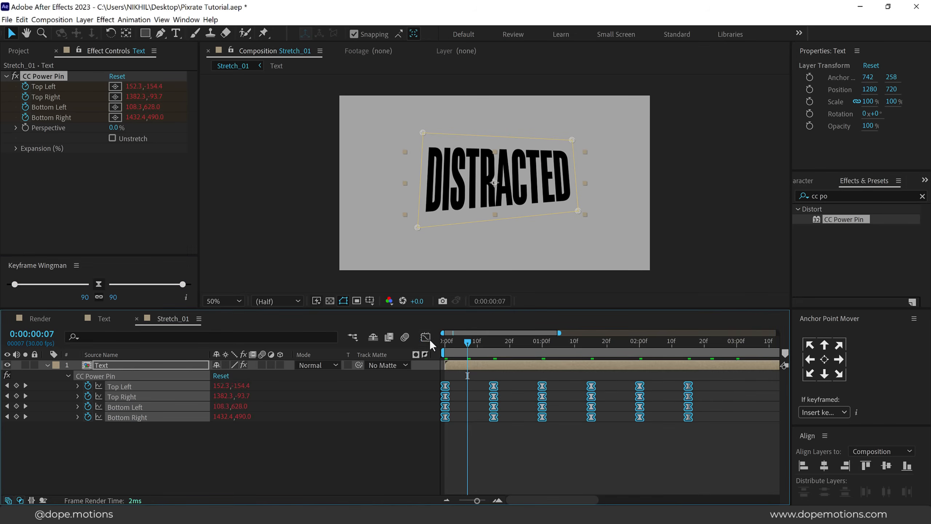
Preview the Stretch_01 animation with the sharper easing.
click(517, 440)
click(462, 342)
key(space)
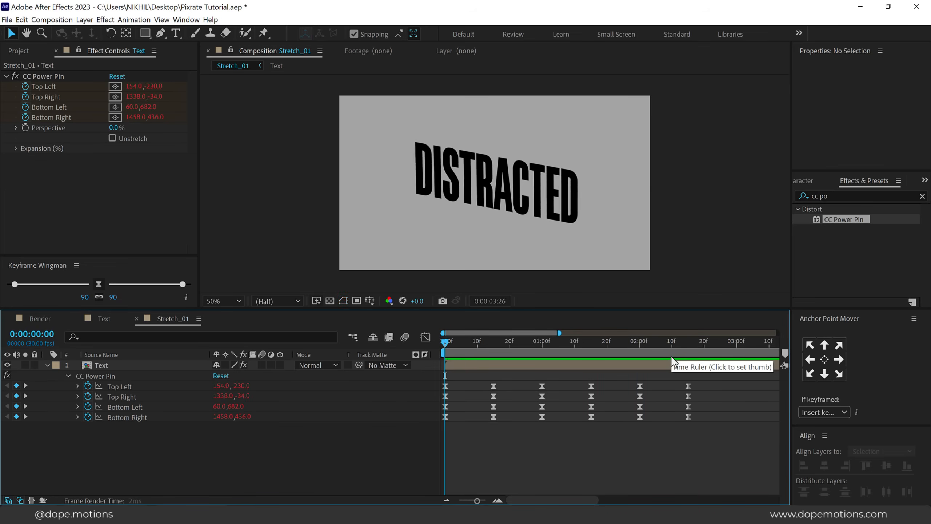
key(space)
Duplicate the Stretch_01 composition in the project and open the copy.
click(20, 50)
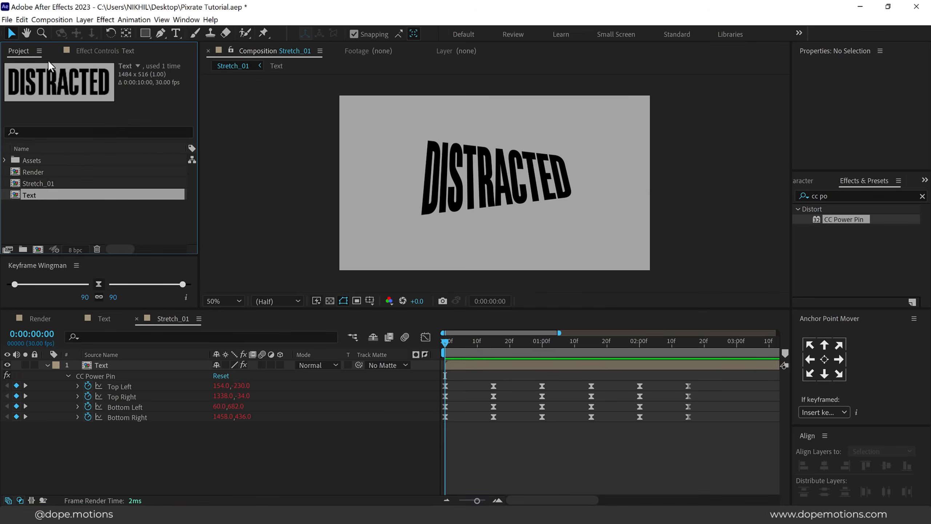
click(45, 221)
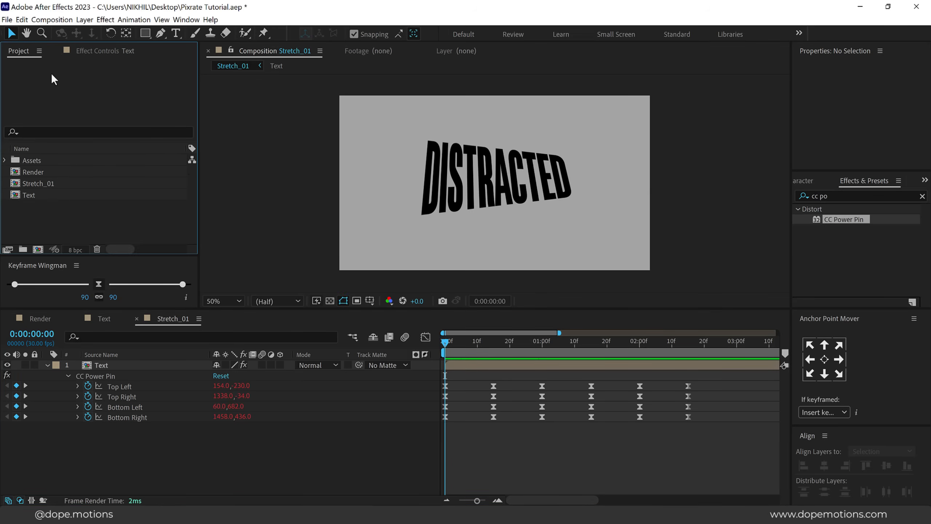
click(45, 182)
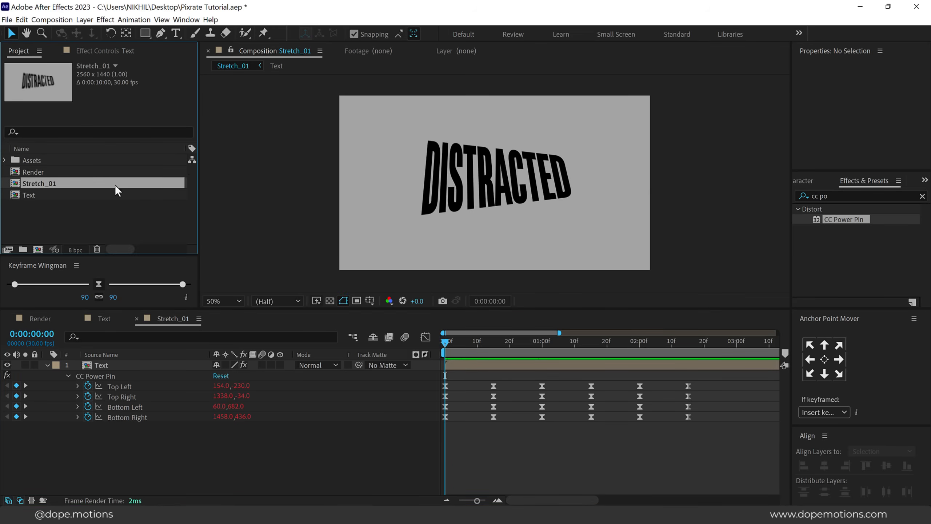
key(ctrl+d)
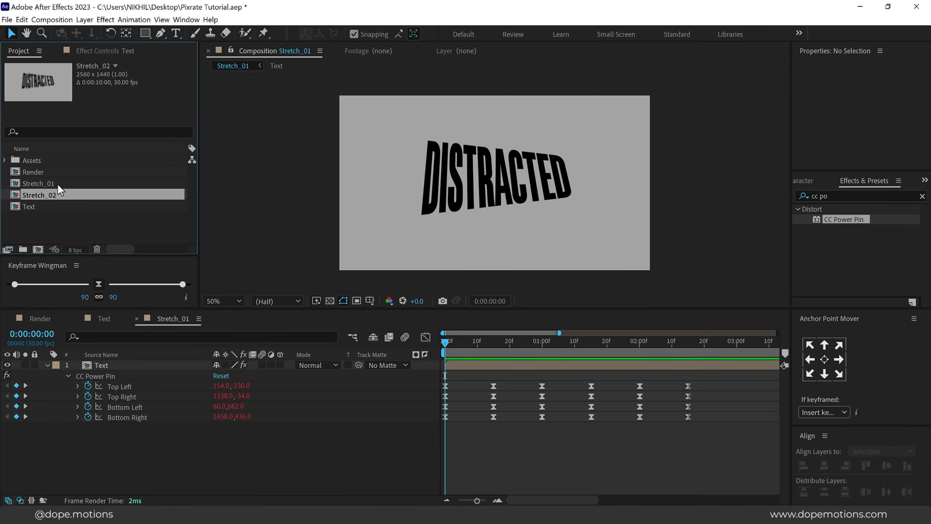
double_click(49, 195)
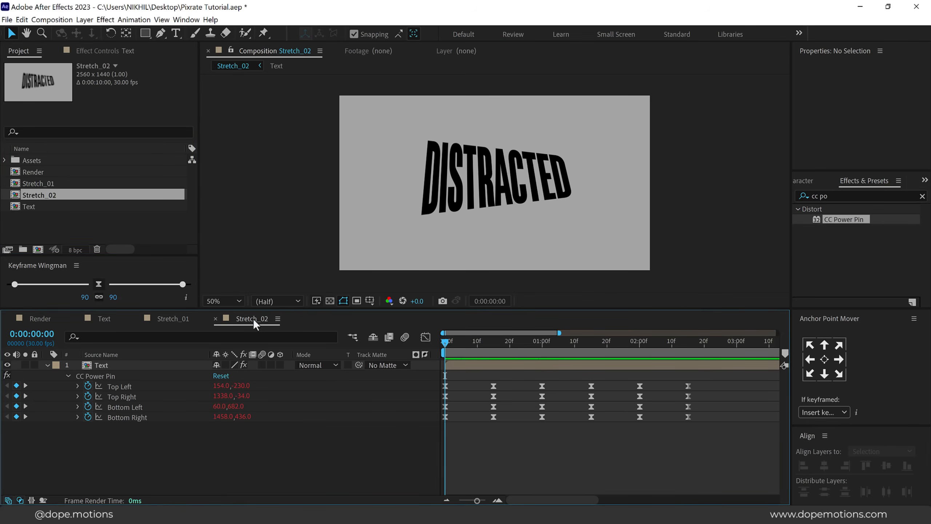
Add a Stroke layer style to the Text layer in the Stretch_02 composition.
click(46, 364)
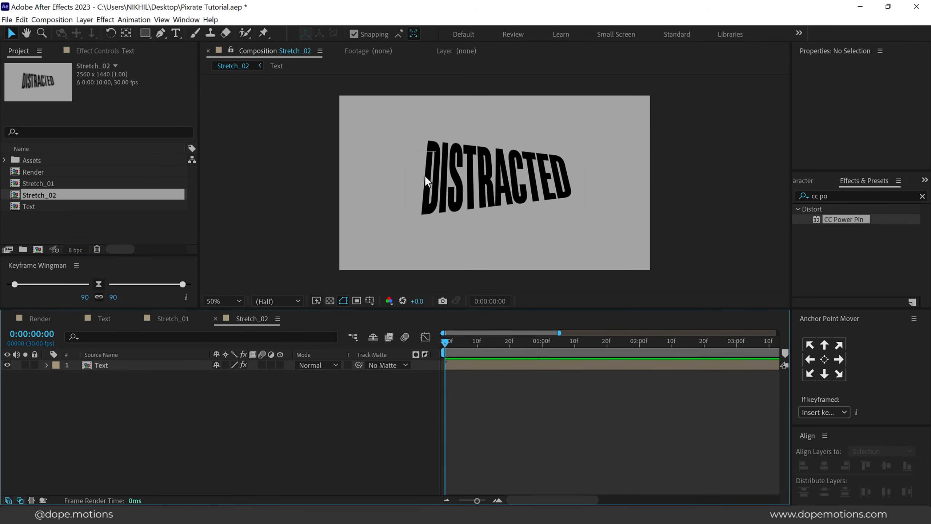
click(105, 366)
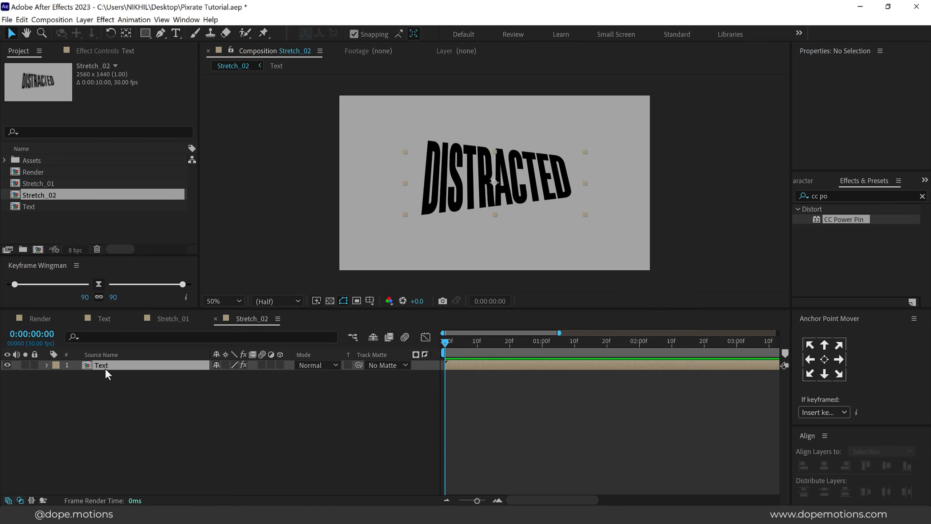
right_click(126, 366)
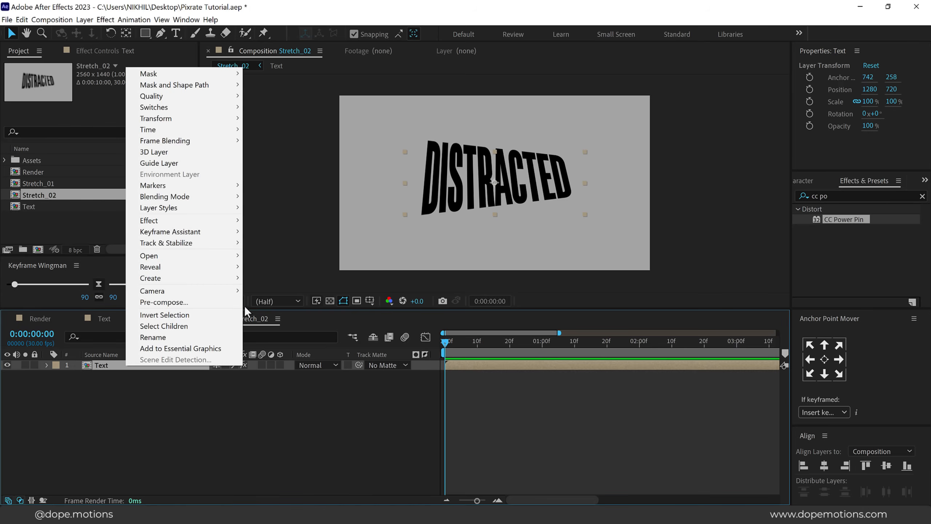
mouse_move(229, 209)
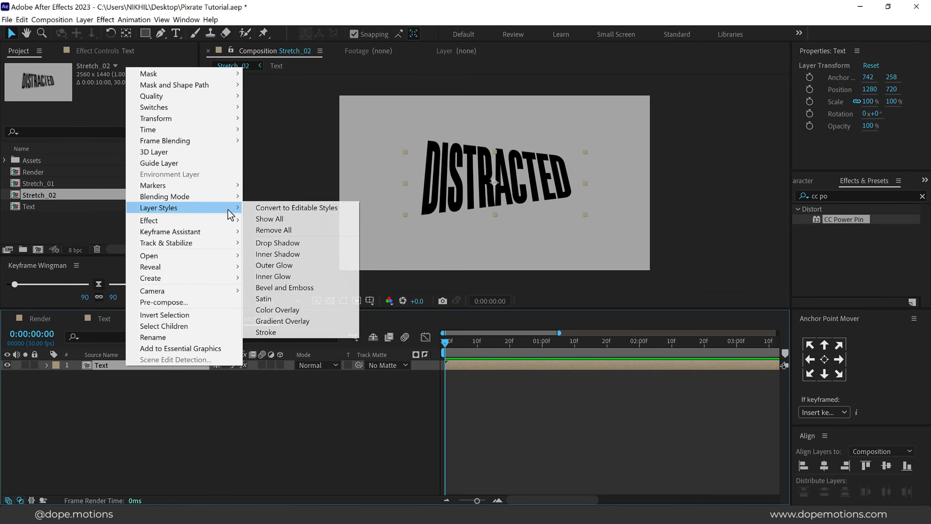
click(283, 332)
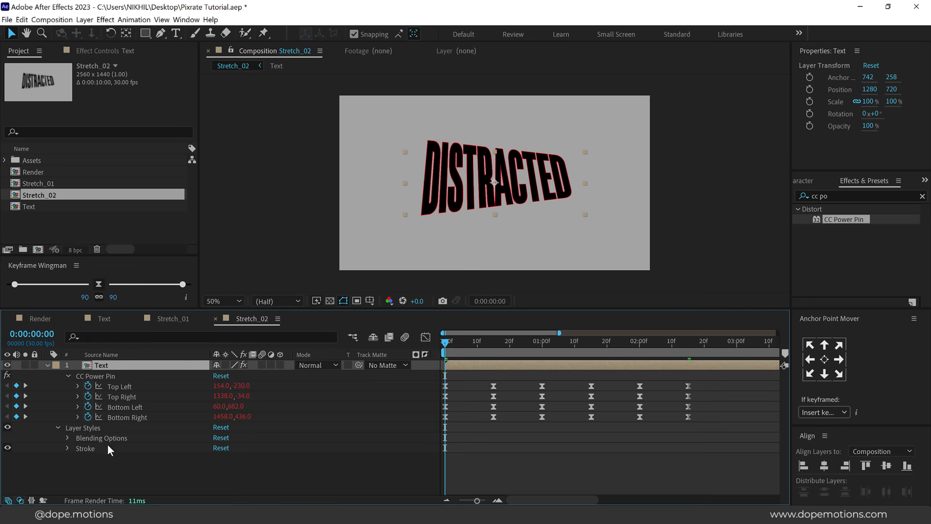
Set the Text layer's Fill Opacity to 0% in Advanced Blending and expand the Stroke style's settings.
click(67, 437)
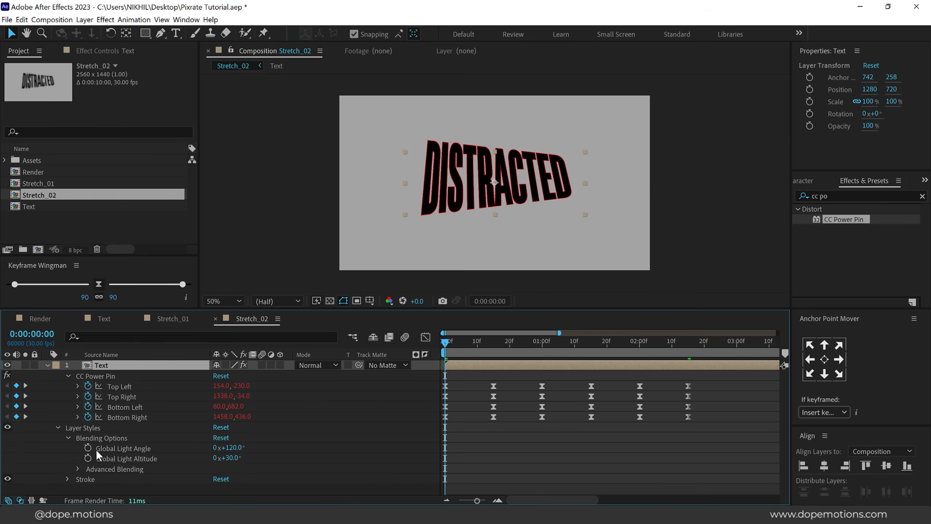
click(76, 470)
scroll(282, 434, down, 2)
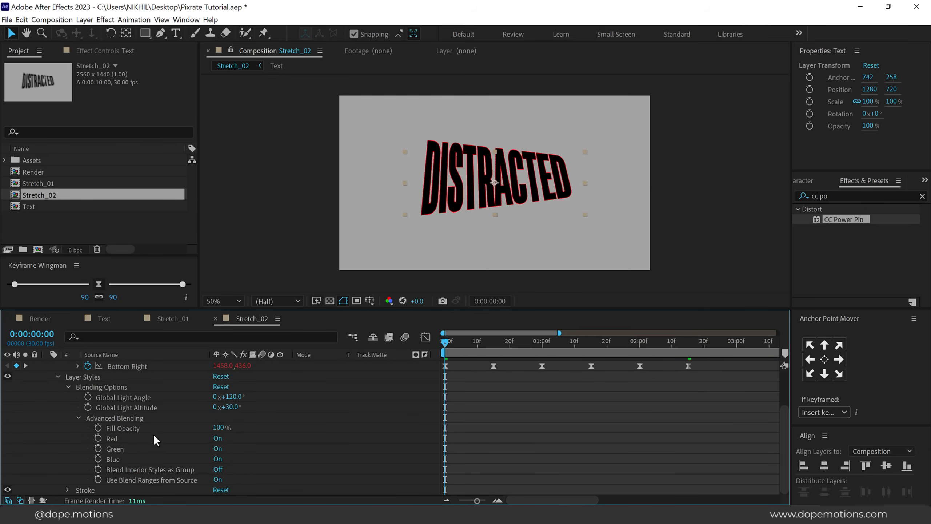
click(221, 428)
text(0)
click(281, 416)
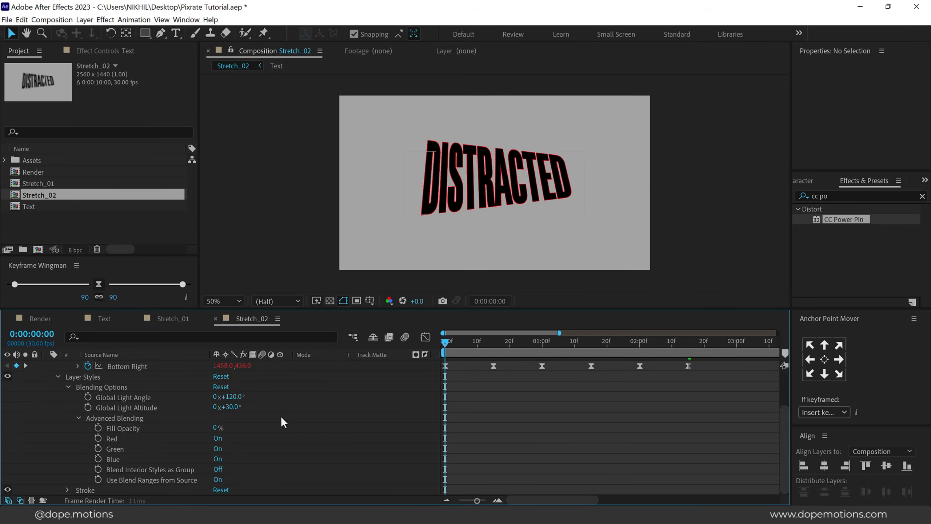
click(79, 418)
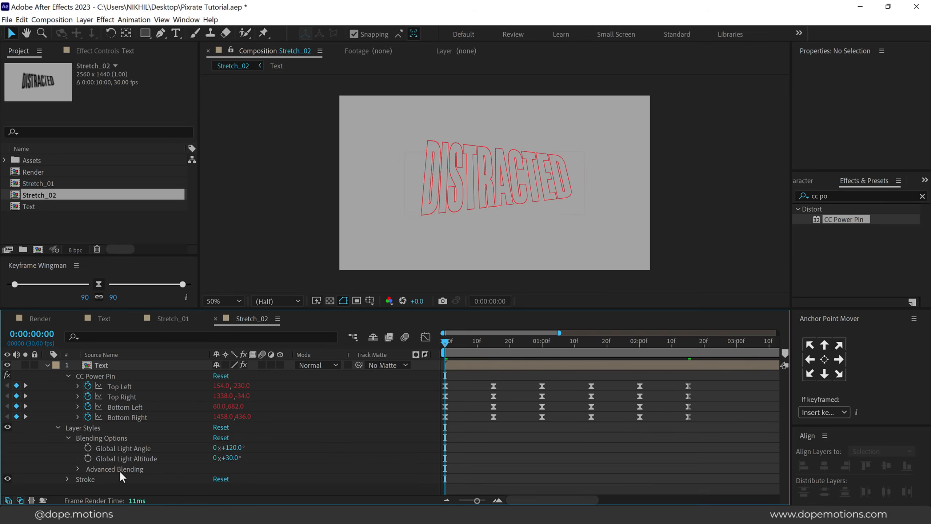
click(68, 480)
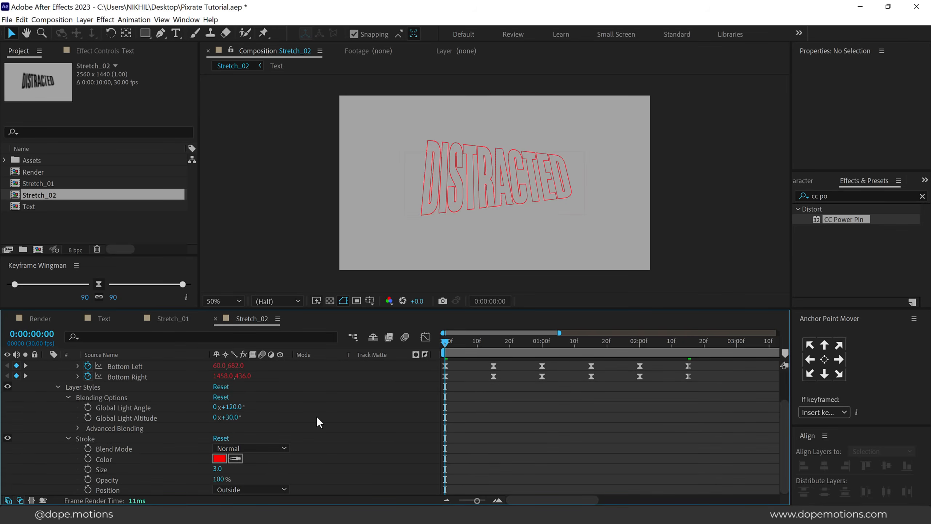
Set the Text layer's Stroke style to size 6 and colour black (000000).
click(217, 470)
text(6)
key(Return)
click(220, 458)
drag(415, 370, 416, 453)
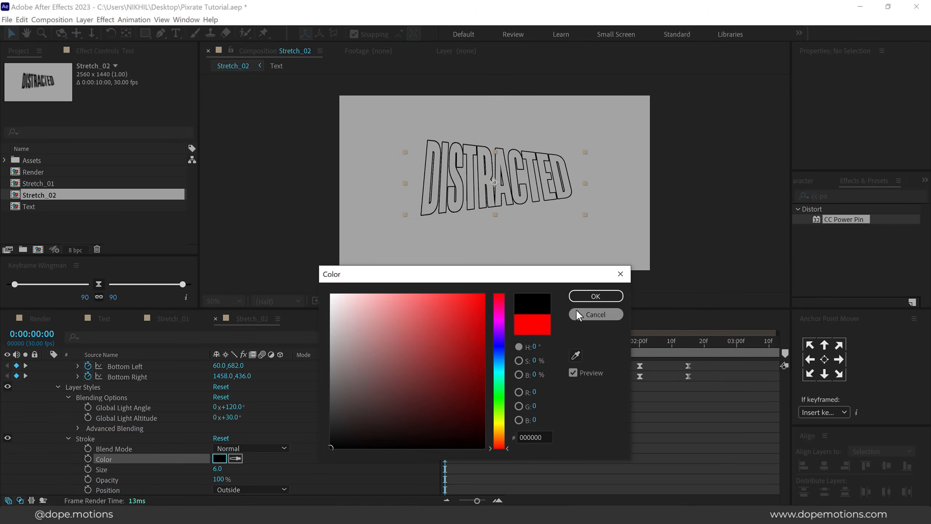
click(585, 298)
click(366, 435)
Collapse the Text layer's properties and preview the outlined Stretch_02 animation up to 0:00:02:04.
click(57, 387)
click(48, 366)
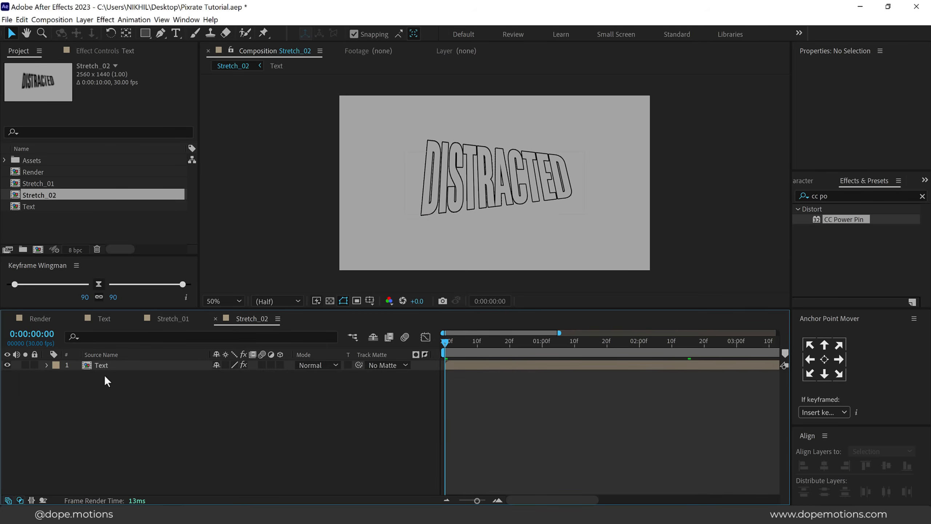
drag(475, 346, 653, 349)
Create a new 2560 x 1440, 30 fps, ten-second composition named Scene.
click(64, 231)
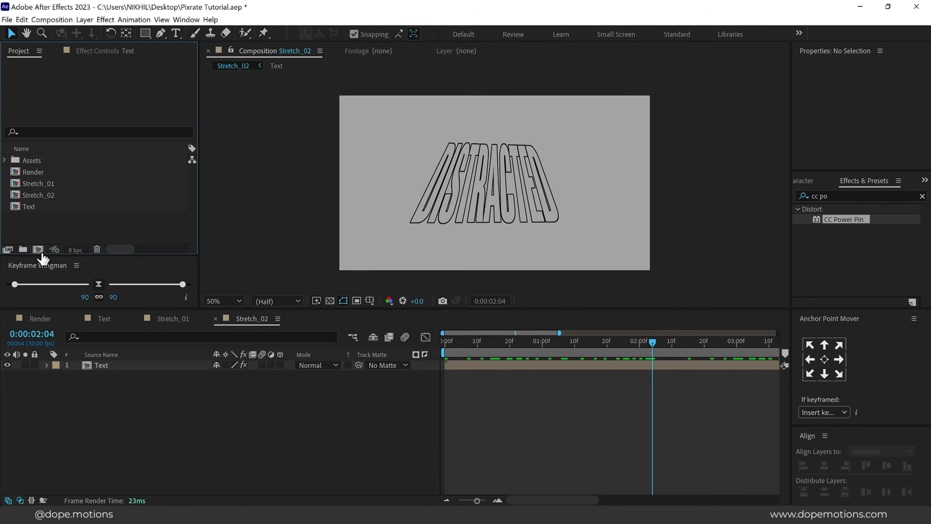
click(38, 250)
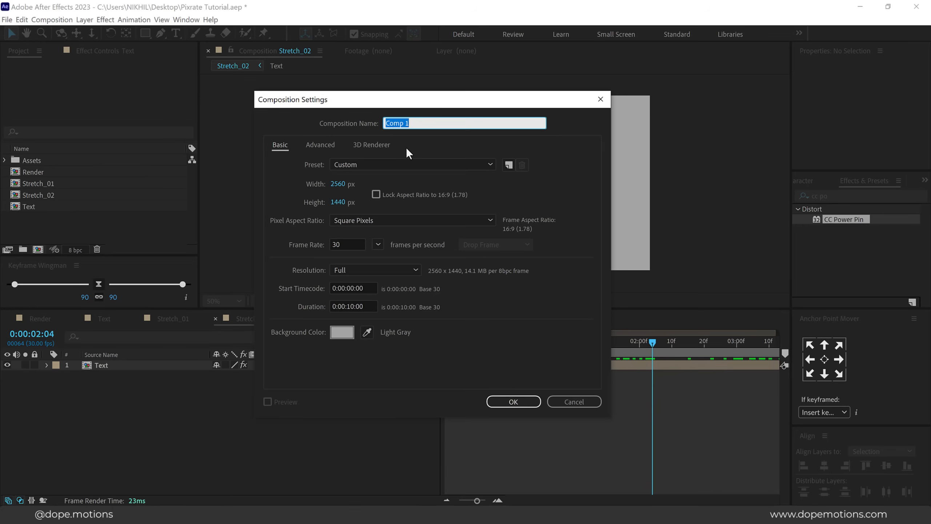
text(Scene)
key(Return)
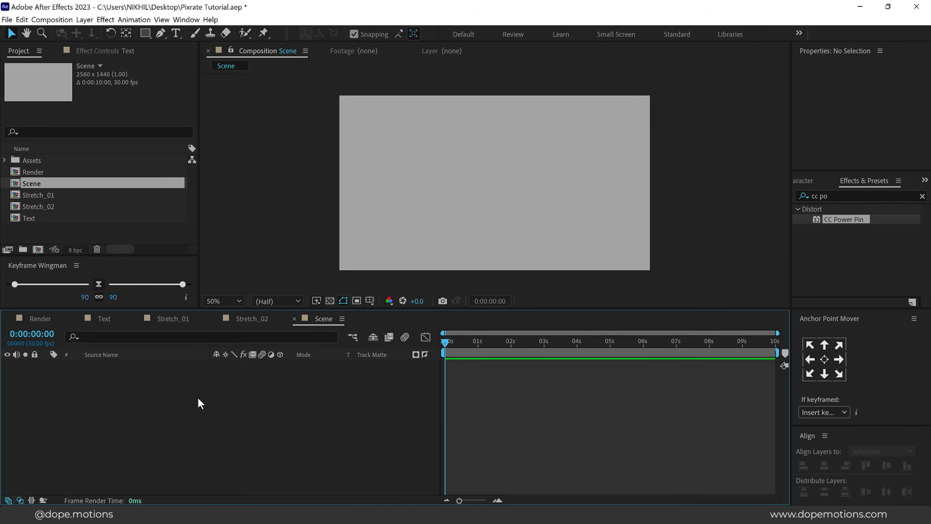
Add a full-size white solid named BG to the Scene composition.
key(ctrl+y)
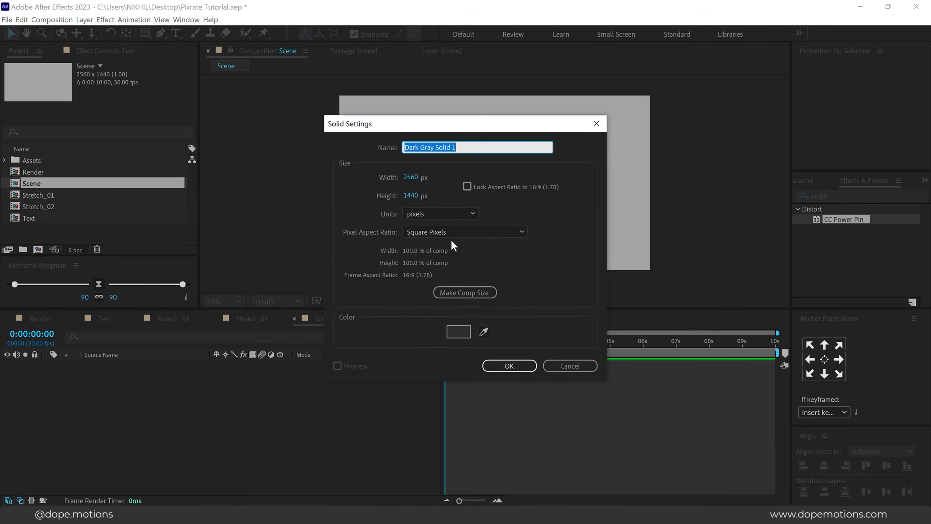
text(BG)
click(459, 332)
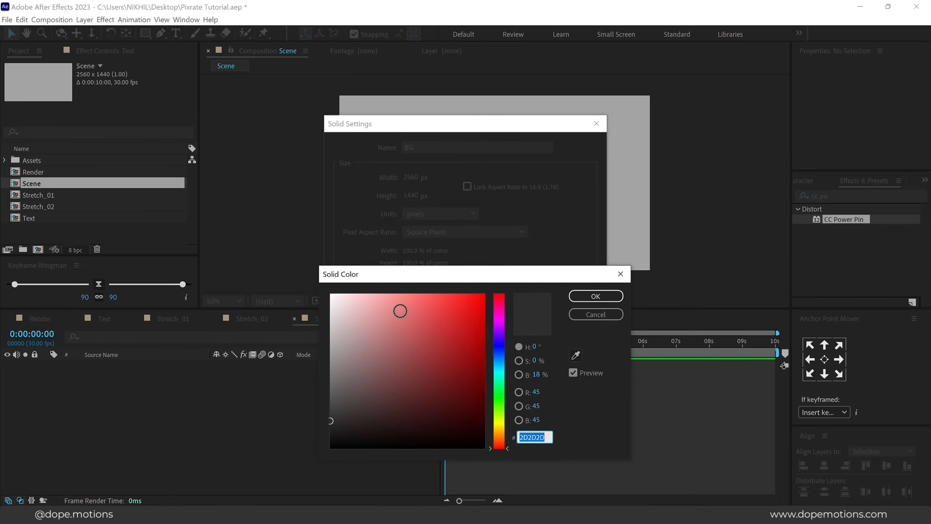
drag(400, 311, 350, 296)
click(595, 296)
click(509, 368)
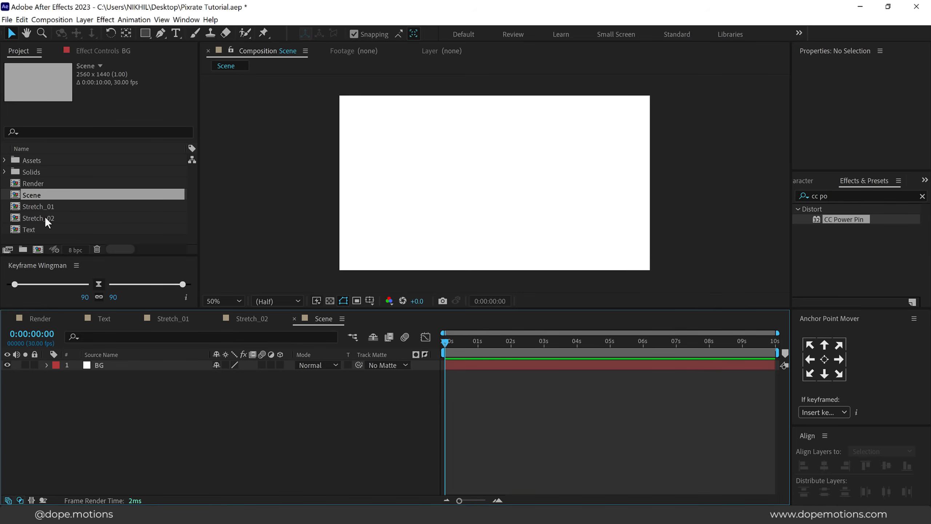
Place the Stretch_02 composition above BG in Scene and apply the Echo effect to it.
drag(45, 217, 100, 361)
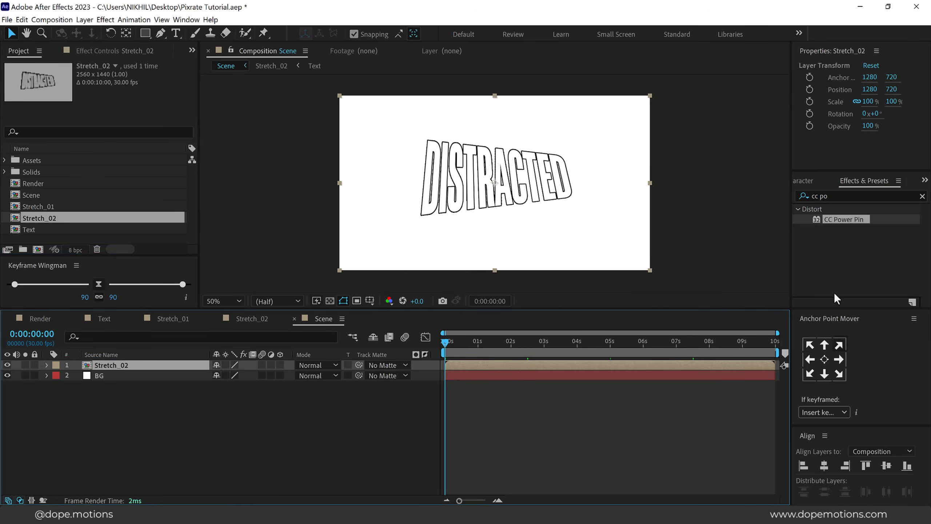
click(836, 196)
text(echo)
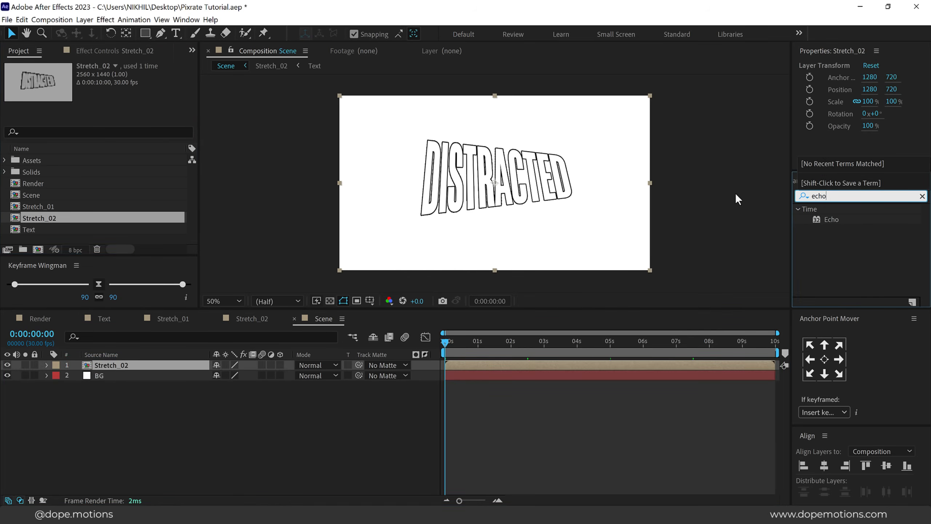
double_click(832, 219)
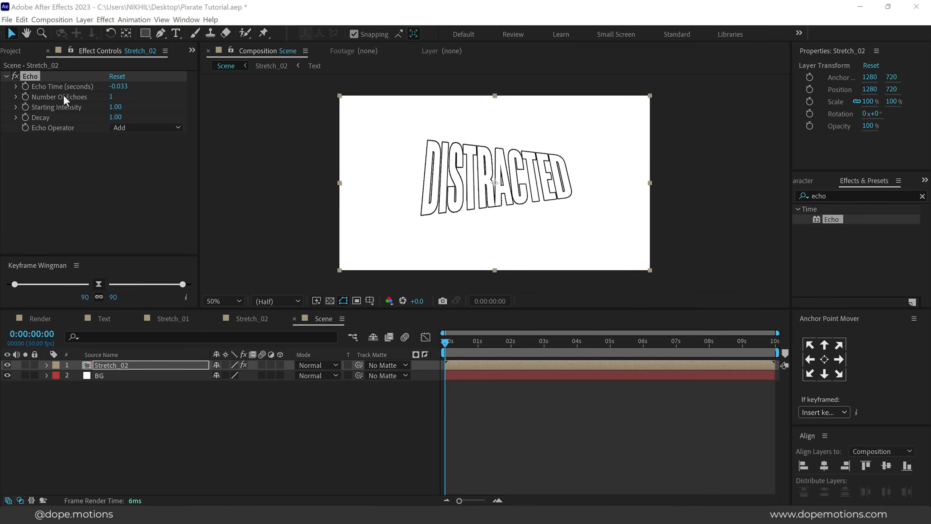
Set Echo Time to -0.020 seconds, Number Of Echoes to 50 and Decay to 0.75 on Stretch_02.
click(127, 89)
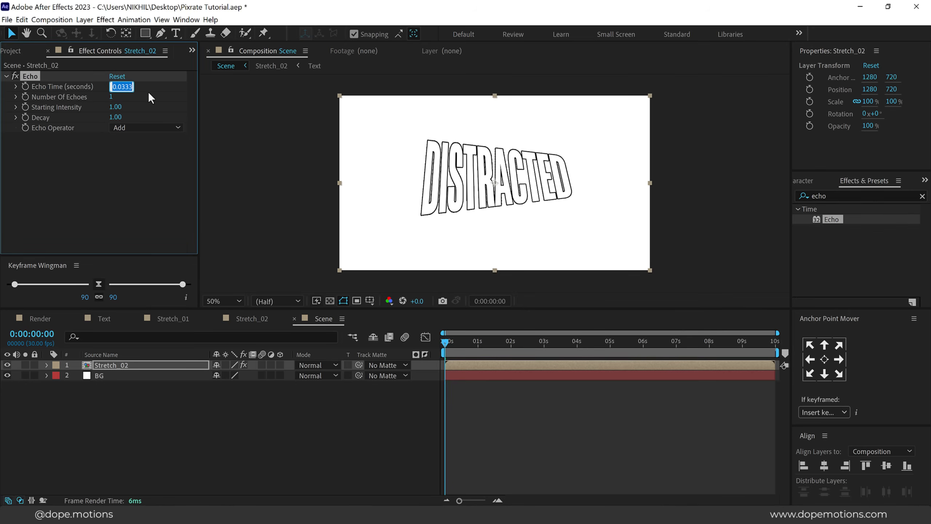
text(-0.020)
click(129, 150)
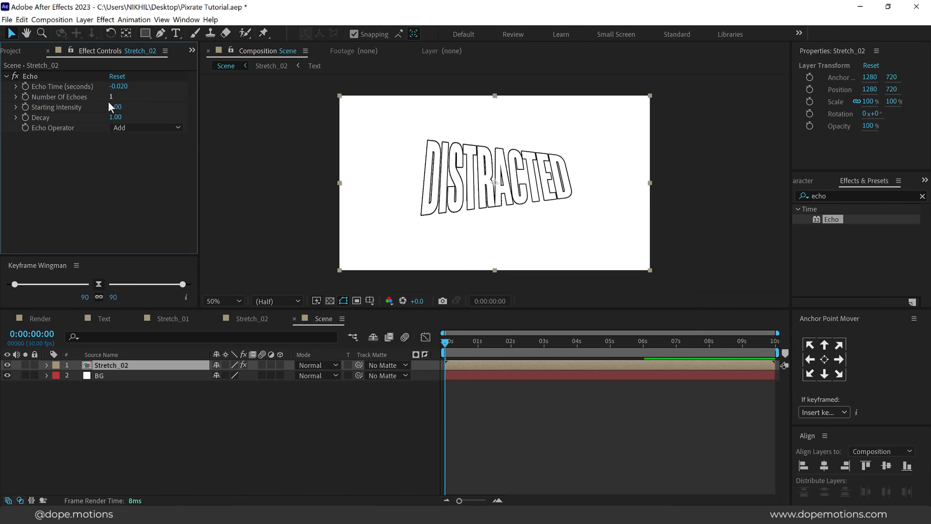
click(112, 97)
text(50)
click(125, 211)
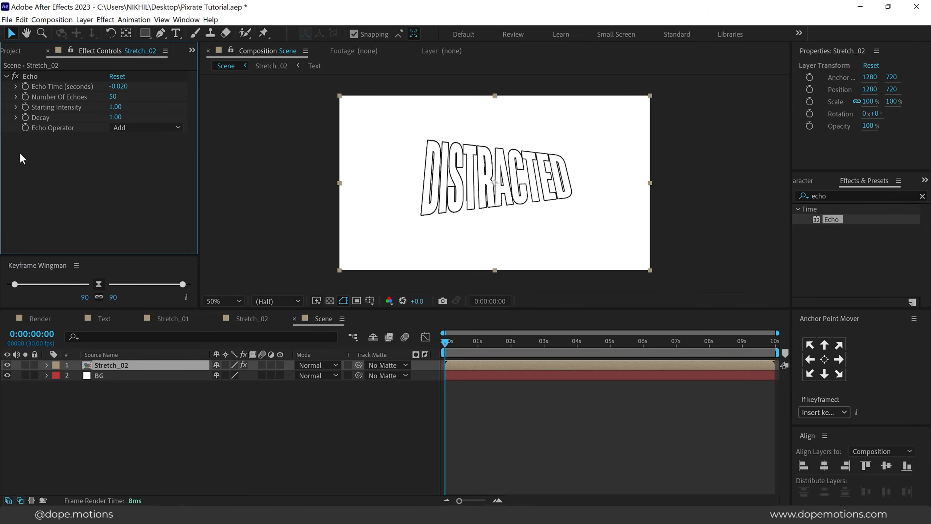
click(116, 117)
text(0.75)
key(Return)
Preview the echo trails on Stretch_02 around the two-second mark and clear the effects search.
drag(452, 345, 527, 342)
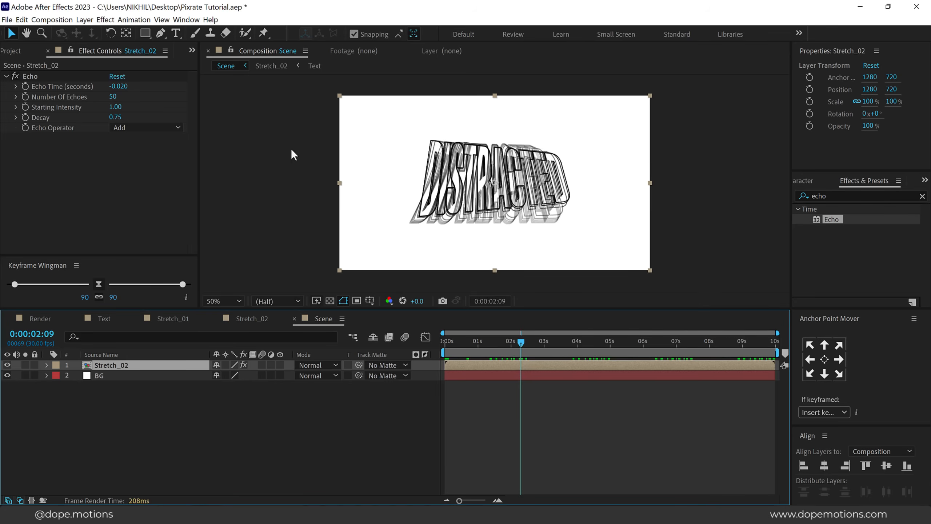
drag(521, 344, 504, 345)
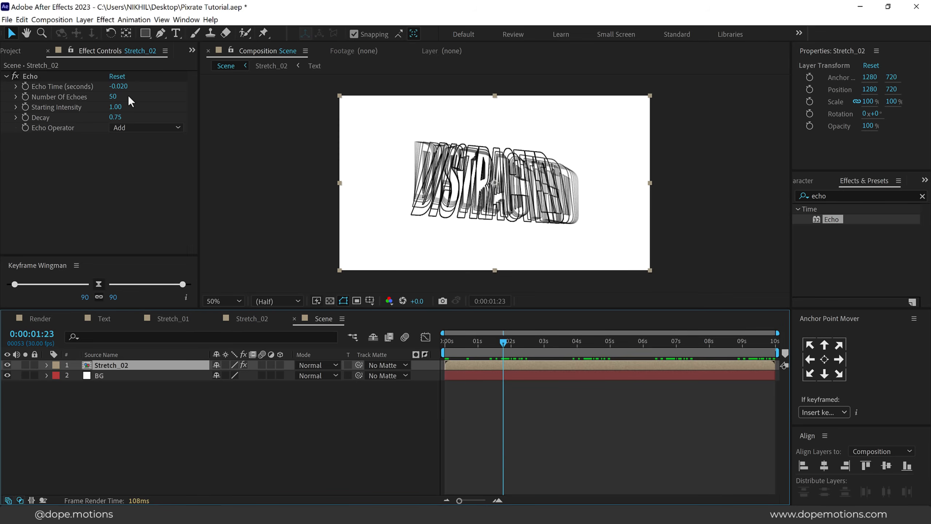
click(922, 196)
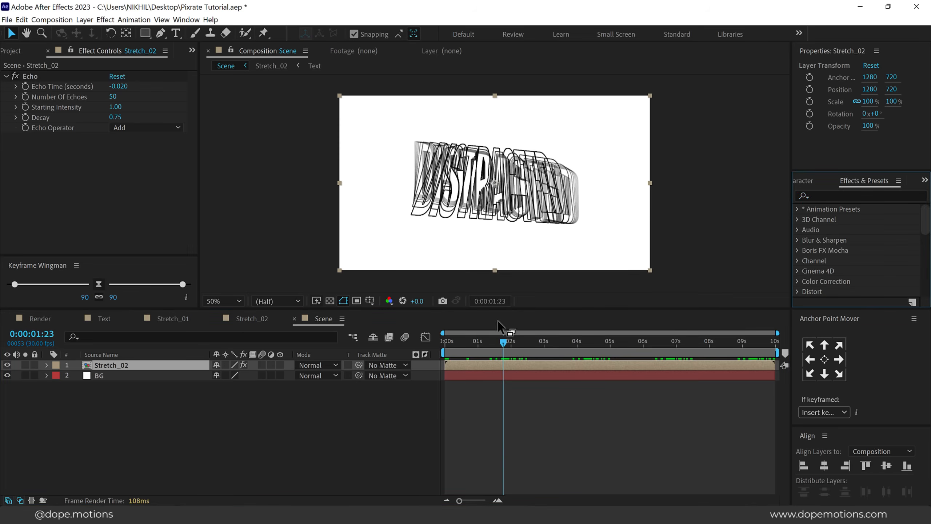
drag(504, 348, 507, 349)
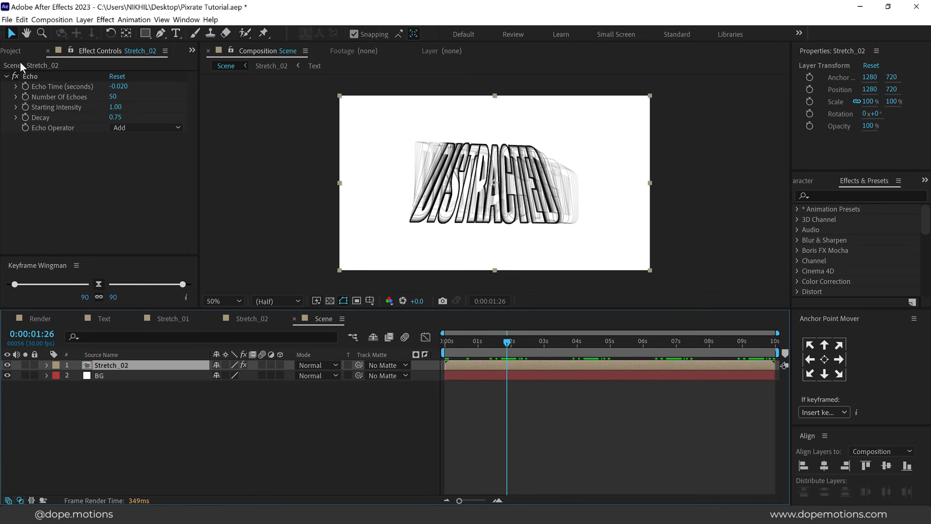
Place the Stretch_01 composition above Stretch_02 in Scene and add an expanded Stroke layer style to it.
click(16, 51)
drag(44, 207, 113, 362)
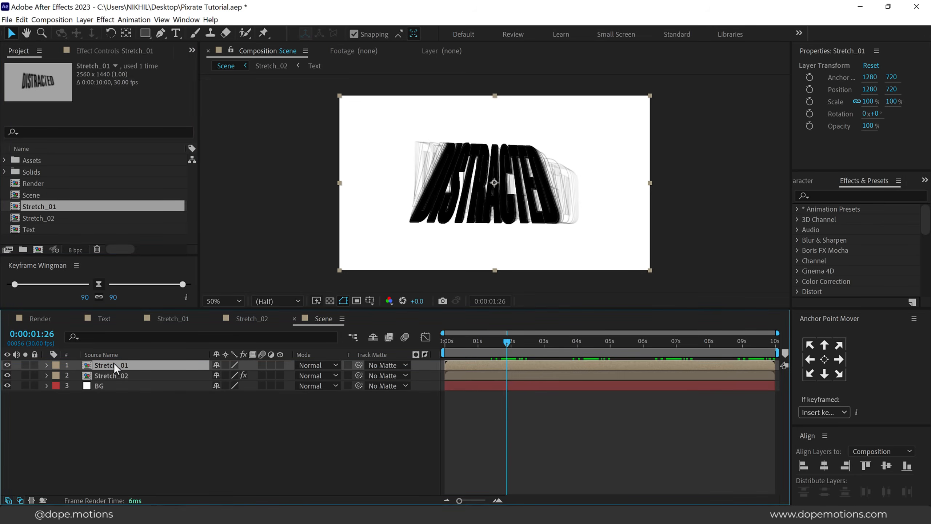
right_click(111, 365)
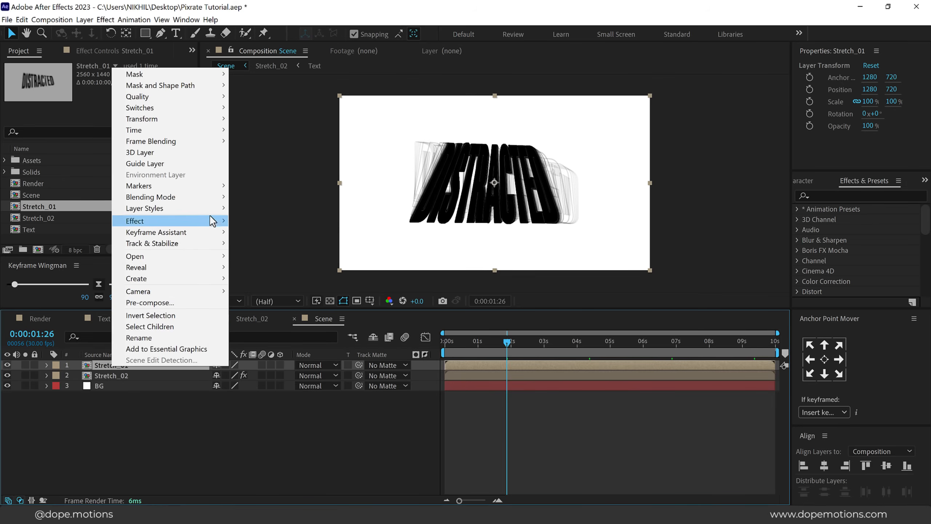
mouse_move(213, 208)
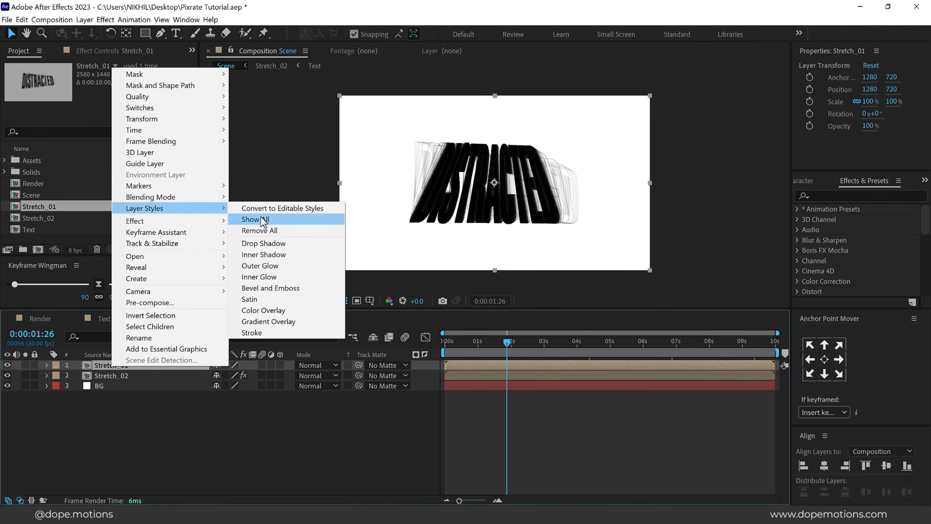
click(261, 332)
click(67, 406)
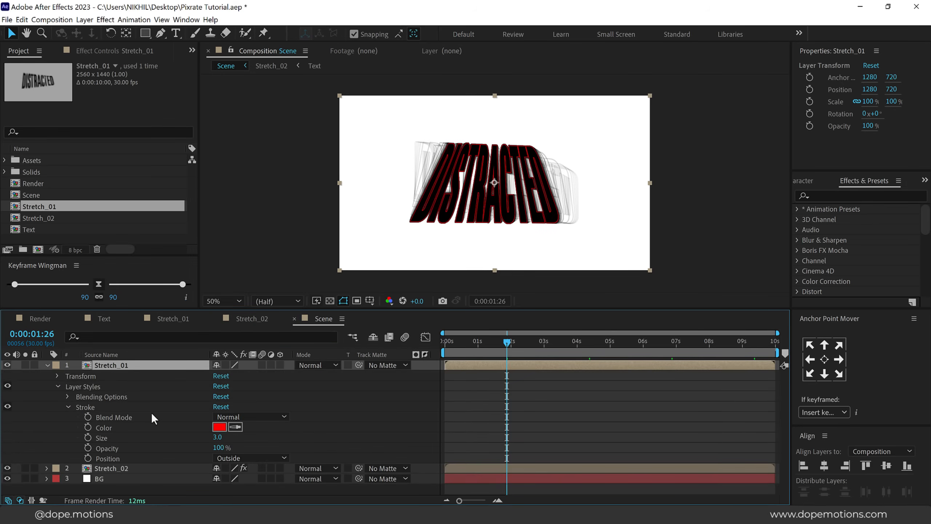
Change the Stretch_01 layer's Stroke colour to white and its size to 7.
click(222, 427)
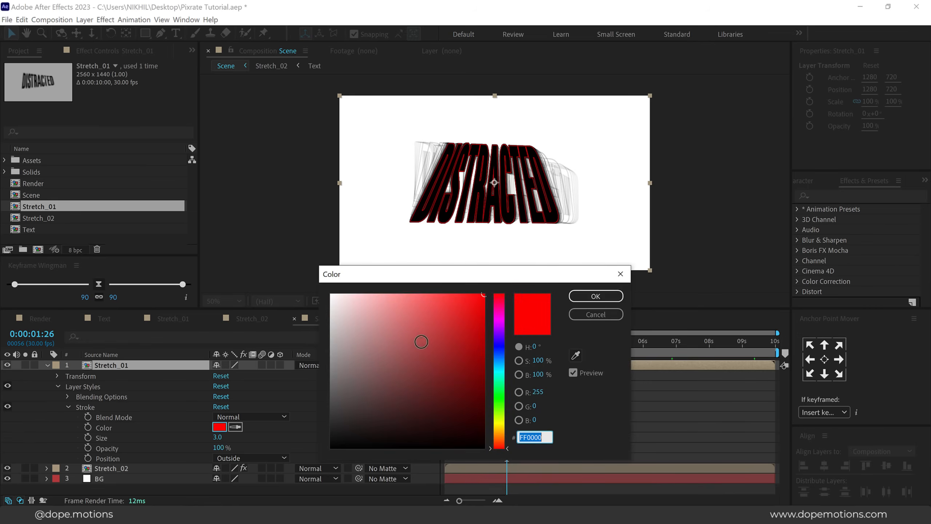
drag(421, 341, 296, 282)
click(590, 300)
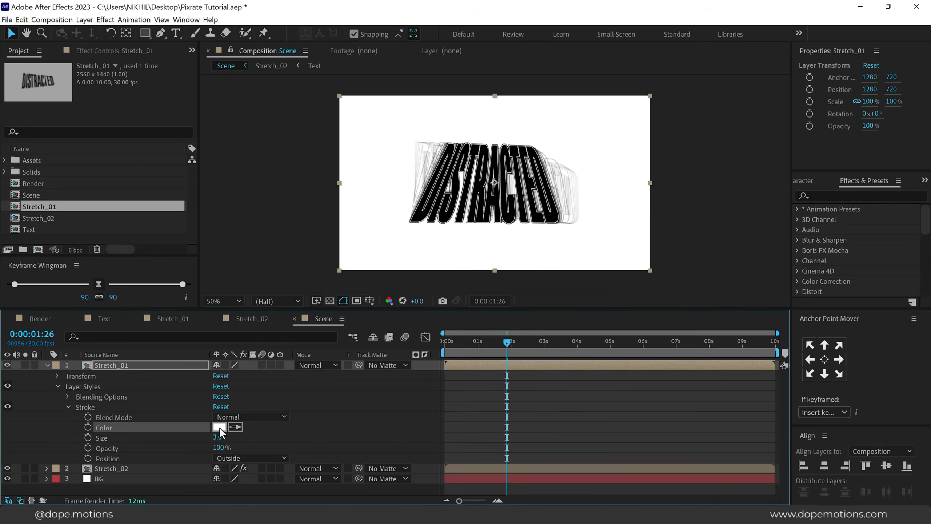
click(221, 436)
text(7)
click(323, 414)
Keep the Stretch_01 Stroke's Position at Outside and preview the layered Scene animation up to 0:00:01:11.
scroll(426, 255, up, 1)
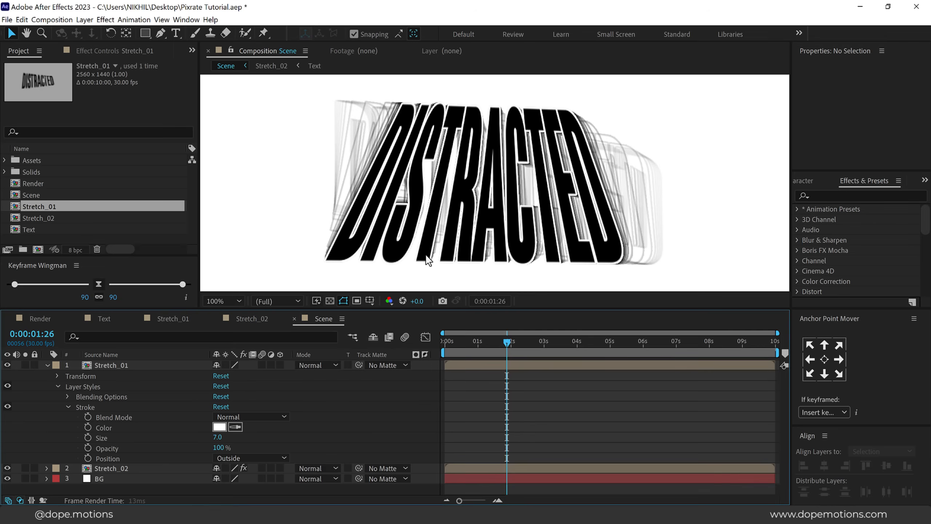
click(236, 459)
click(239, 471)
key(comma)
drag(467, 346, 489, 361)
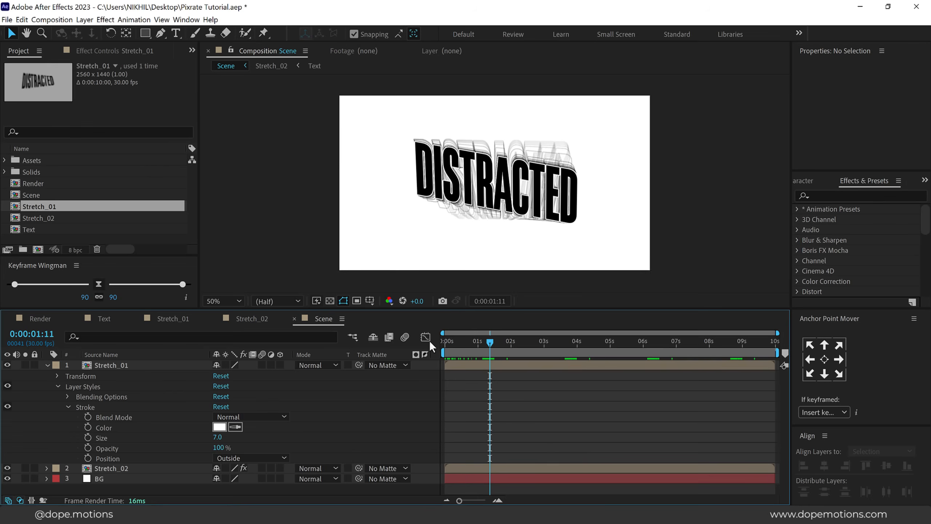
Collapse the Stretch_01 layer and add a new adjustment layer named Th at the top of Scene.
click(47, 365)
right_click(157, 426)
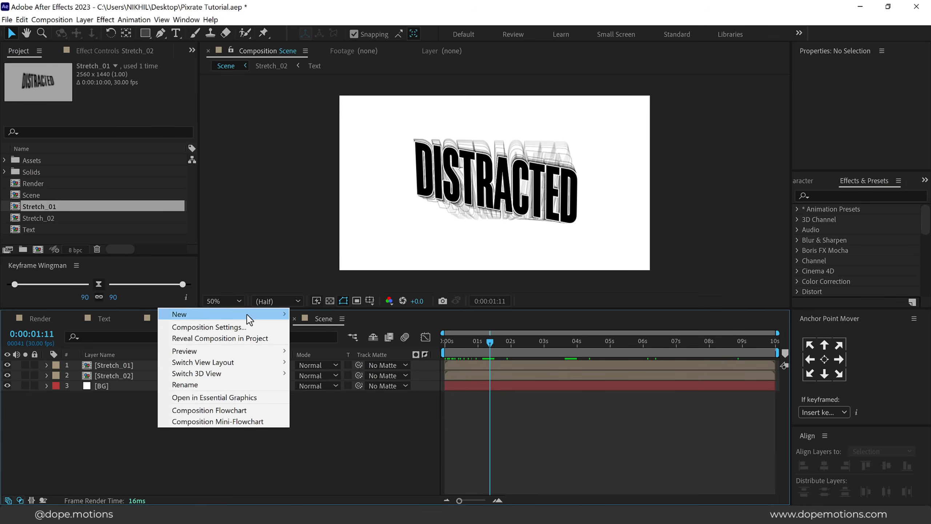
mouse_move(248, 314)
click(331, 389)
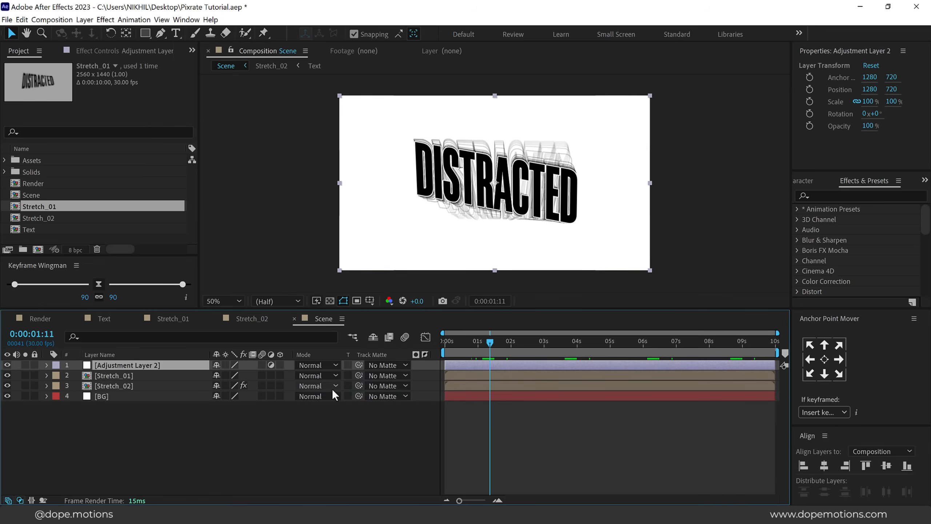
key(Return)
text(T)
click(242, 410)
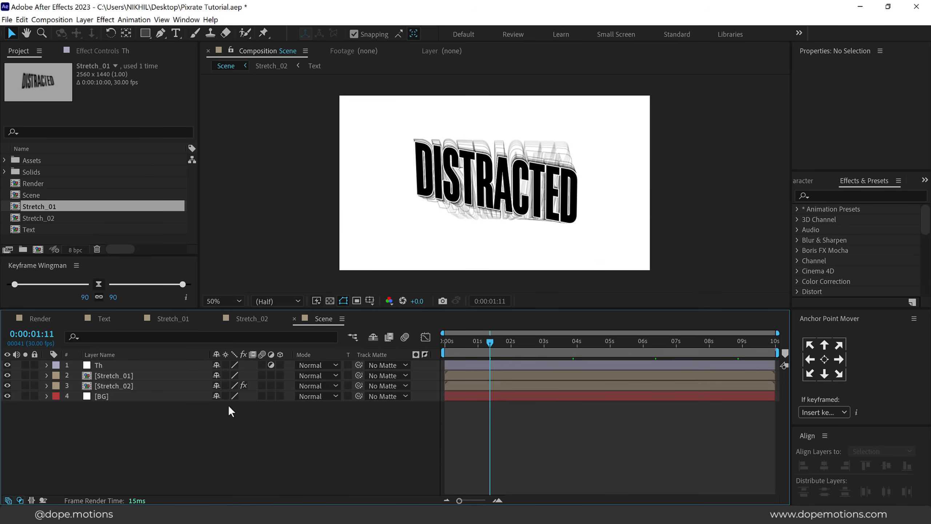
Find the CC Threshold effect and apply it to the Th adjustment layer.
click(166, 368)
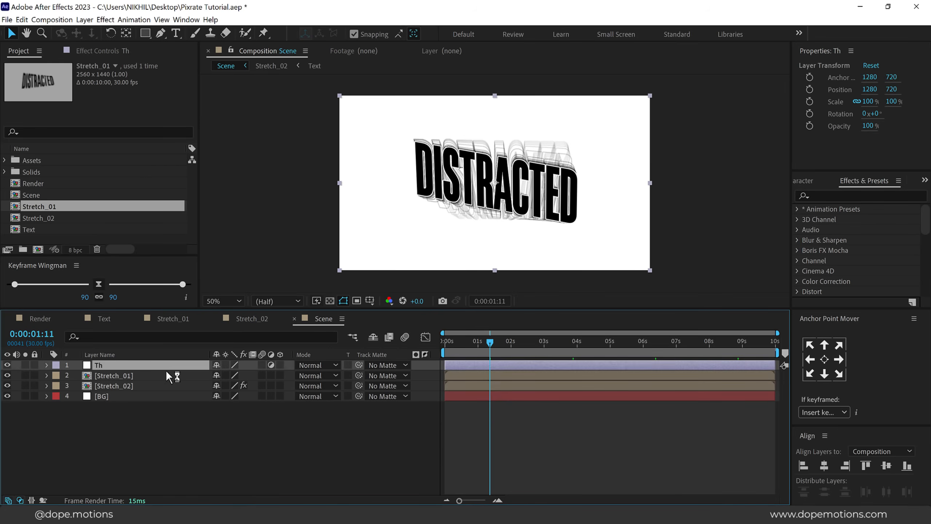
click(853, 195)
text(cc thre)
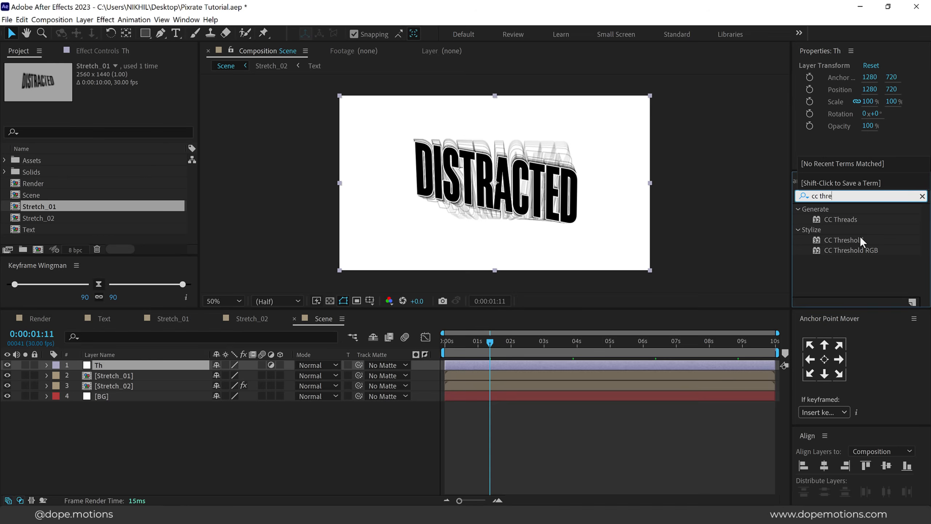
double_click(861, 239)
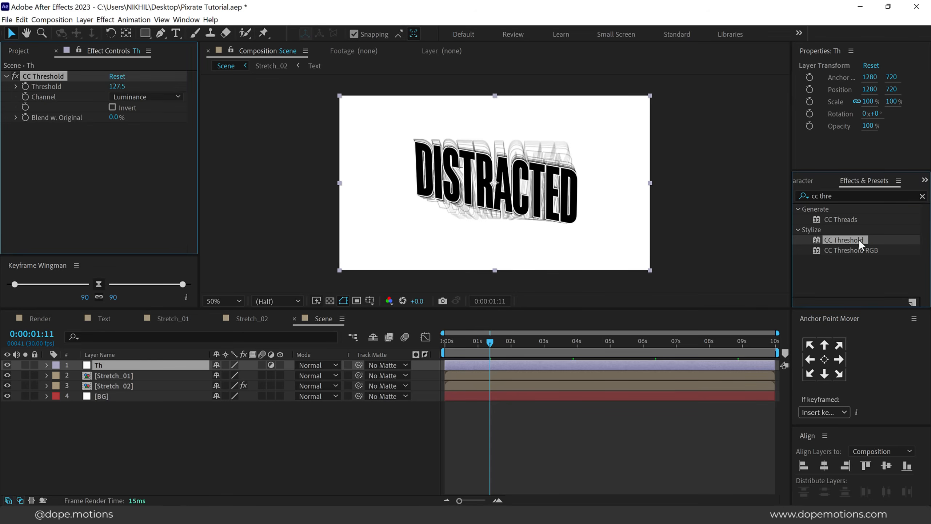
Set the CC Threshold effect's Threshold to 200 and preview the resulting animation up to 0:00:01:10.
click(119, 87)
text(2)
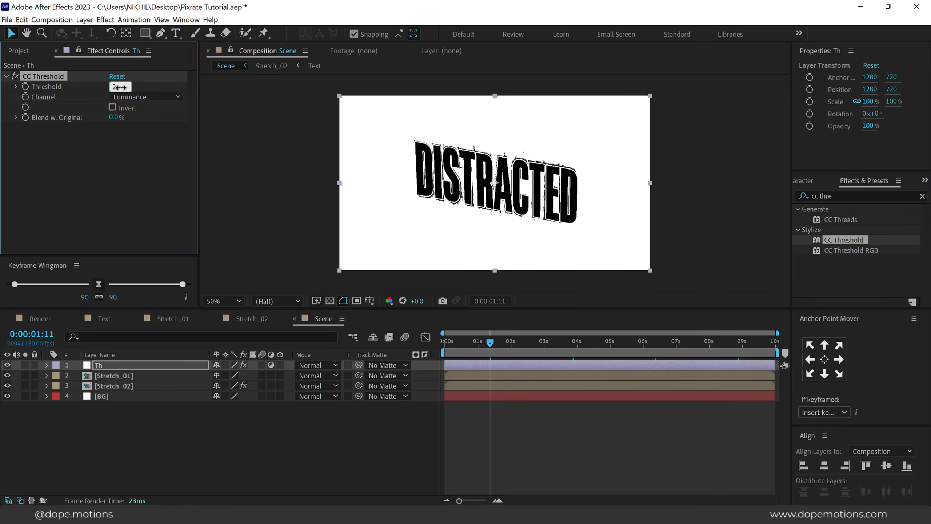
text(00)
key(Return)
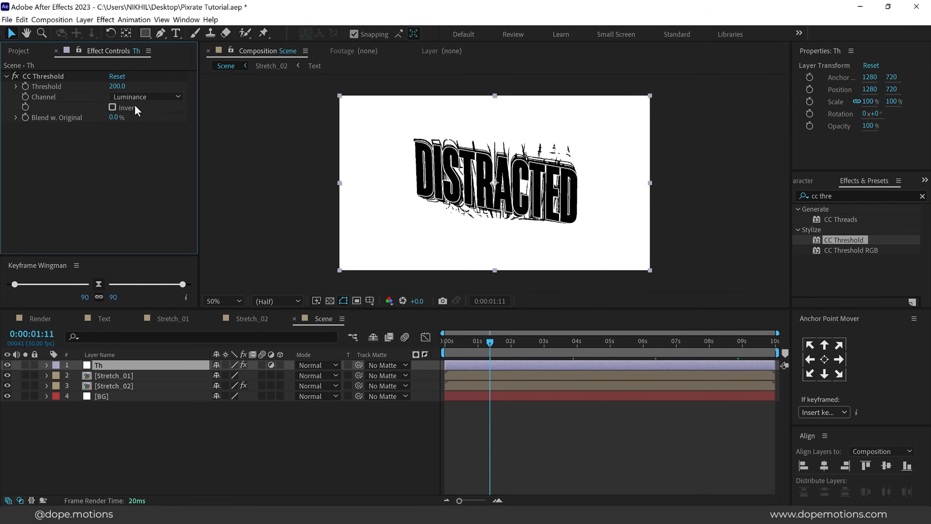
drag(454, 342, 489, 342)
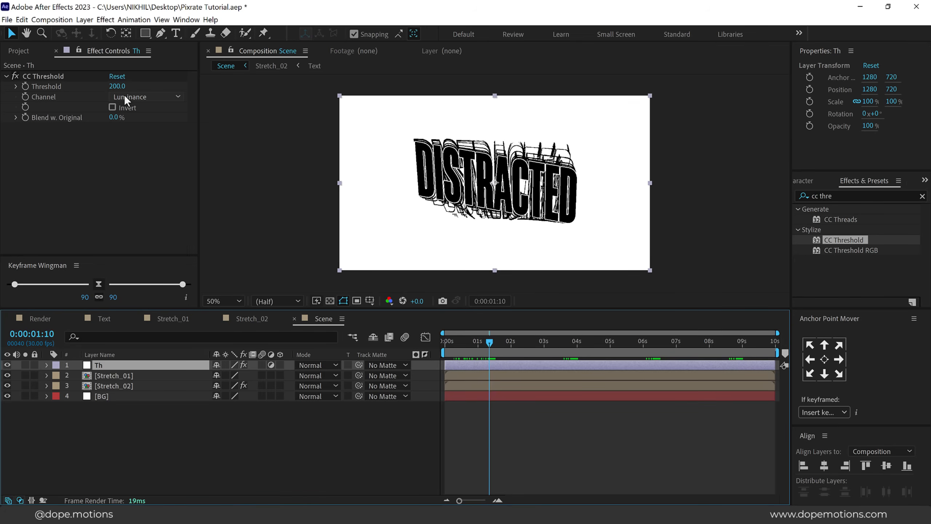
Preview Scene up to 0:00:02:05, place the Scene composition in the Render composition, and scrub Render to 0:00:01:08.
drag(494, 345, 522, 333)
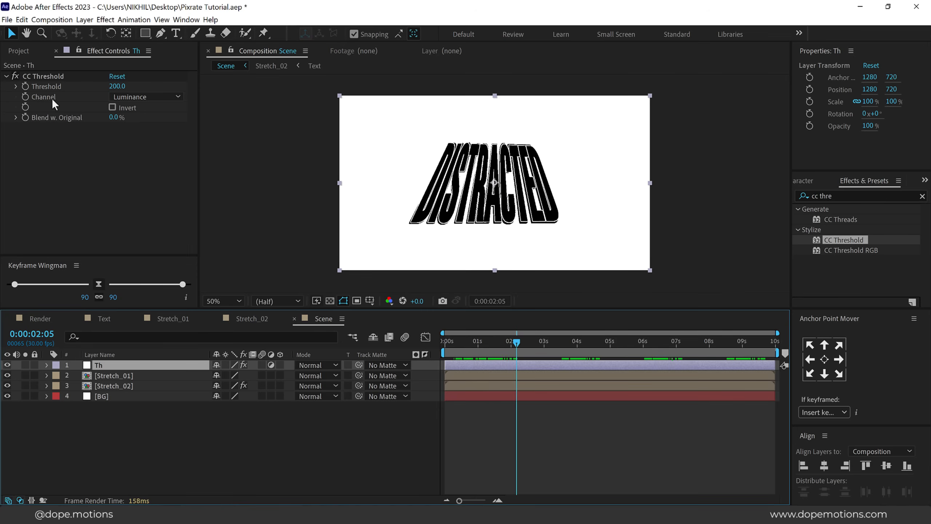
click(38, 318)
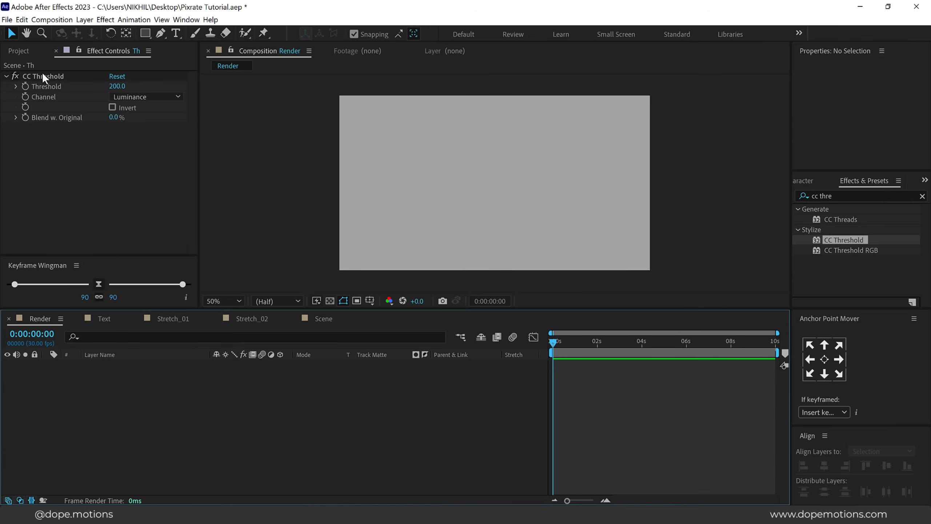
click(18, 51)
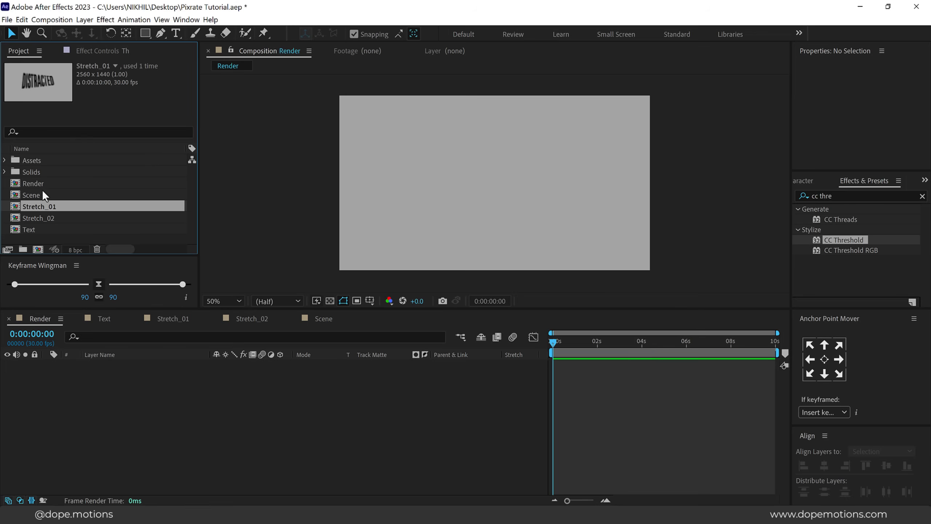
drag(42, 196, 121, 404)
drag(554, 343, 580, 345)
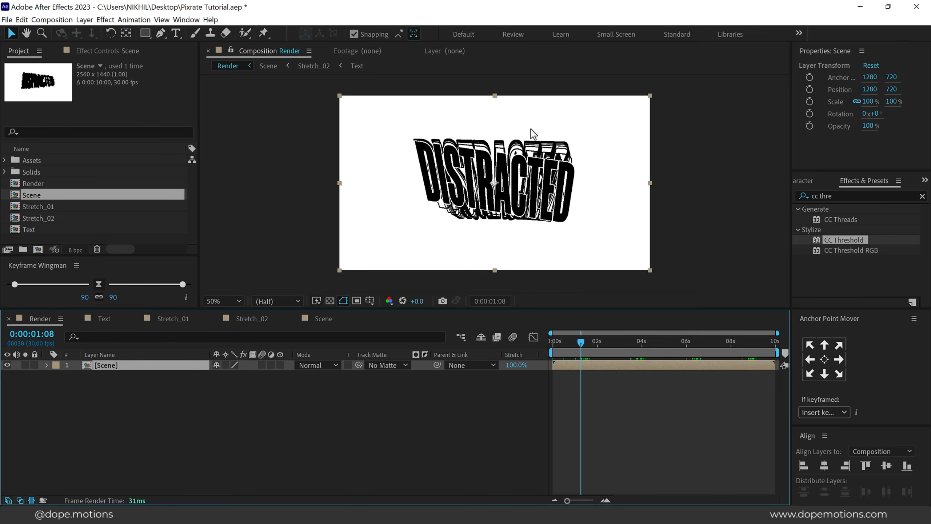
Find the Luma Key effect, apply it to the Scene layer, and set its Key Type to Key Out Brighter.
click(840, 195)
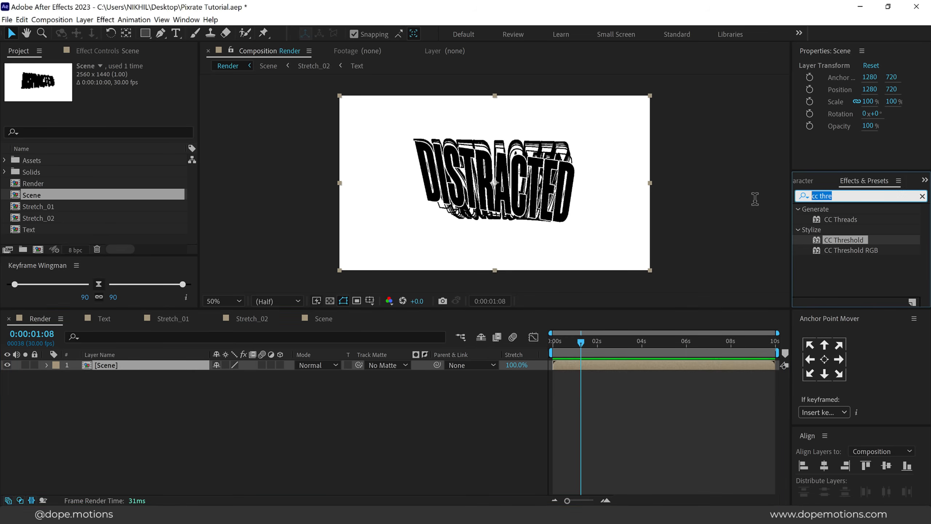
text(luma)
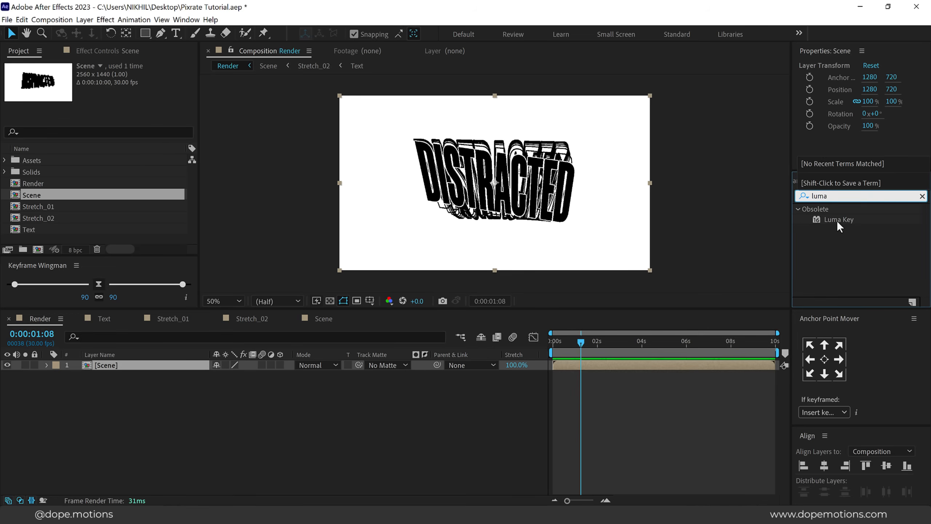
double_click(837, 219)
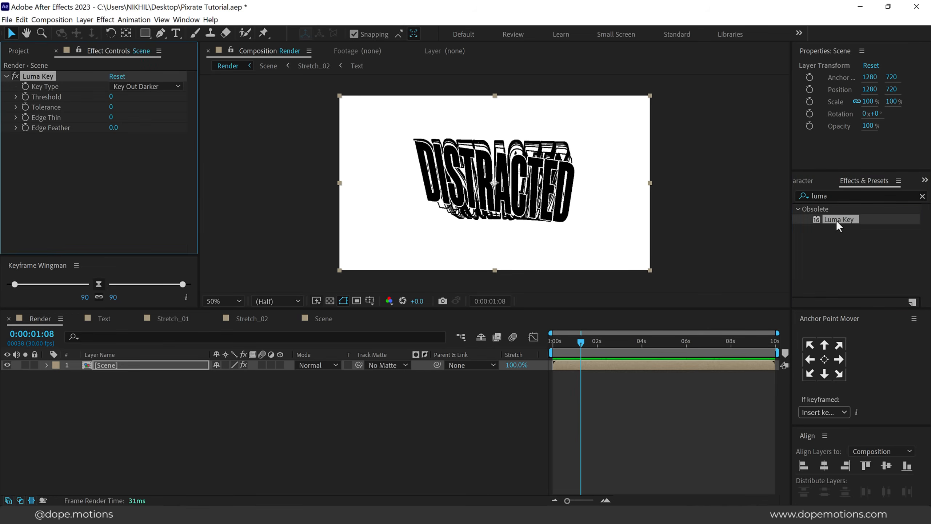
click(176, 86)
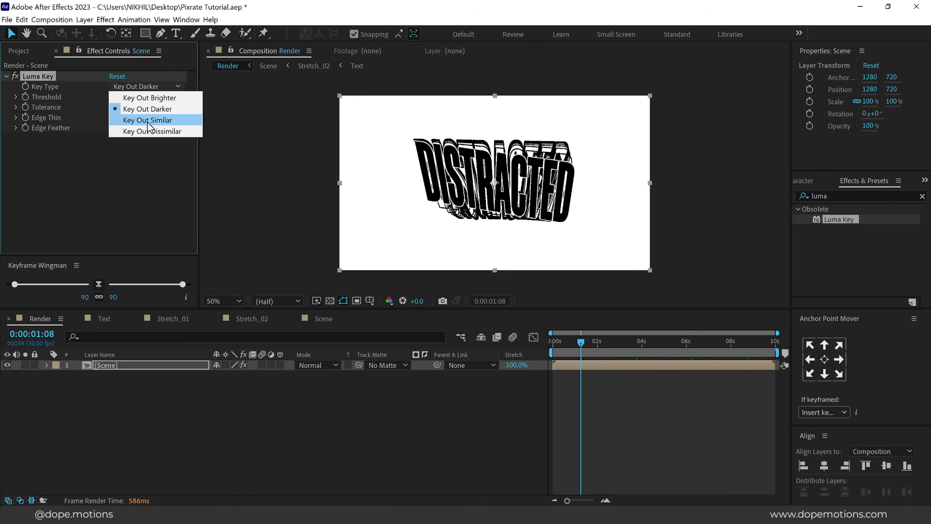
click(151, 100)
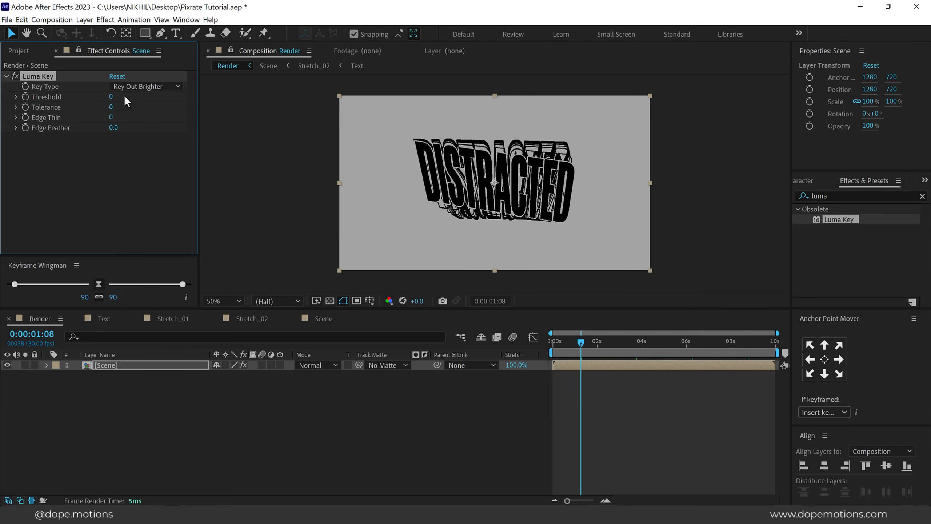
Set the Luma Key's Threshold to 50 and check the keyed animation against the transparency grid up to 0:00:00:20.
click(110, 97)
text(50)
click(107, 143)
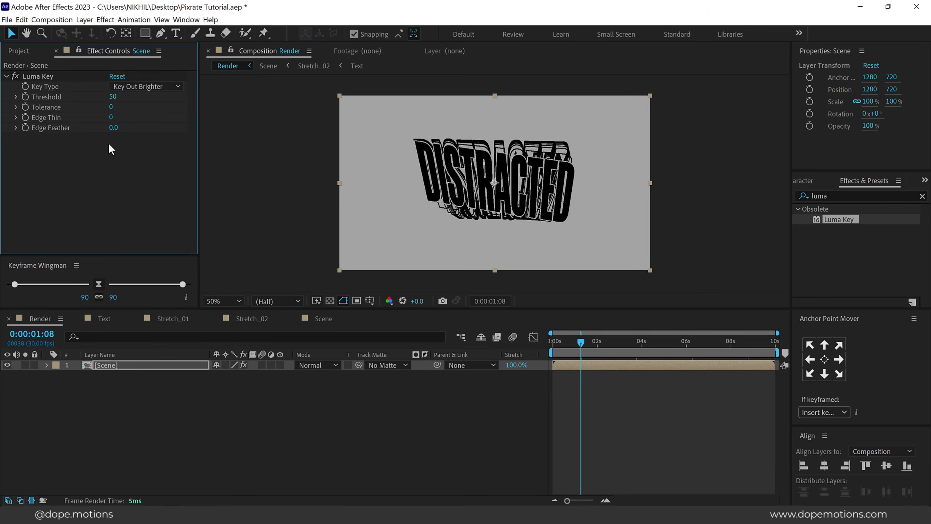
click(330, 300)
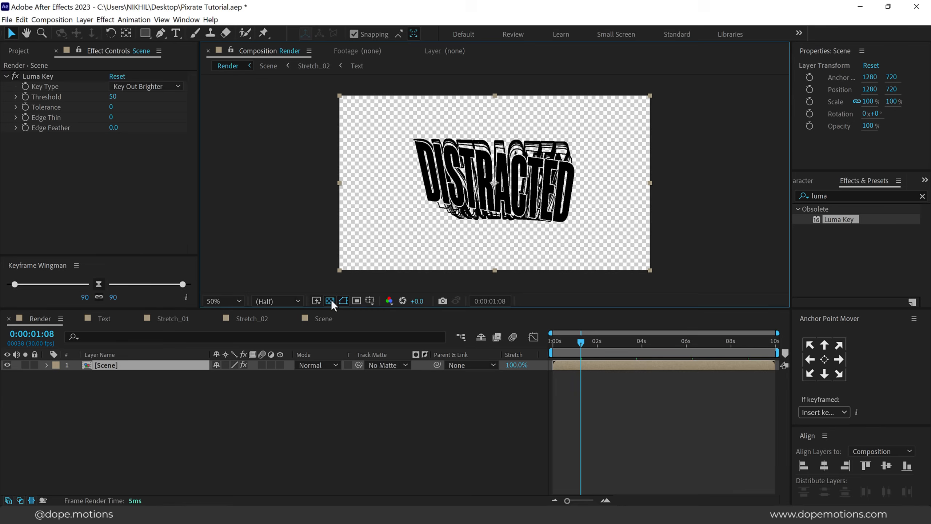
click(565, 345)
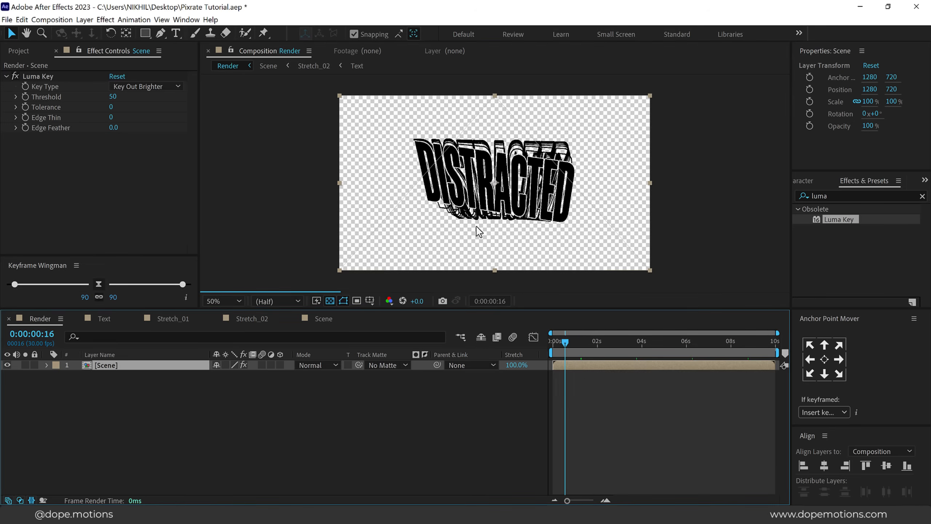
drag(556, 345, 567, 343)
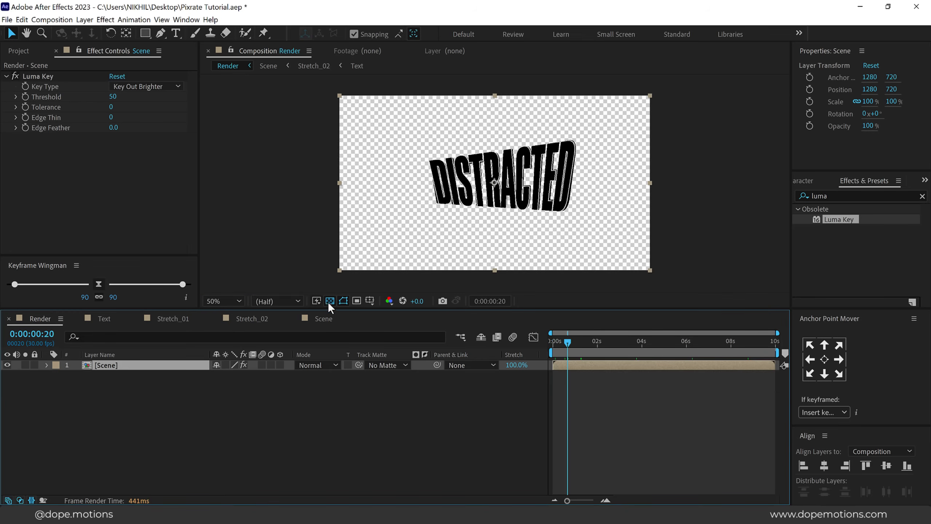
click(330, 301)
Create a white 2560 x 1440 px solid named BG and place it below the Scene layer in Render.
click(222, 432)
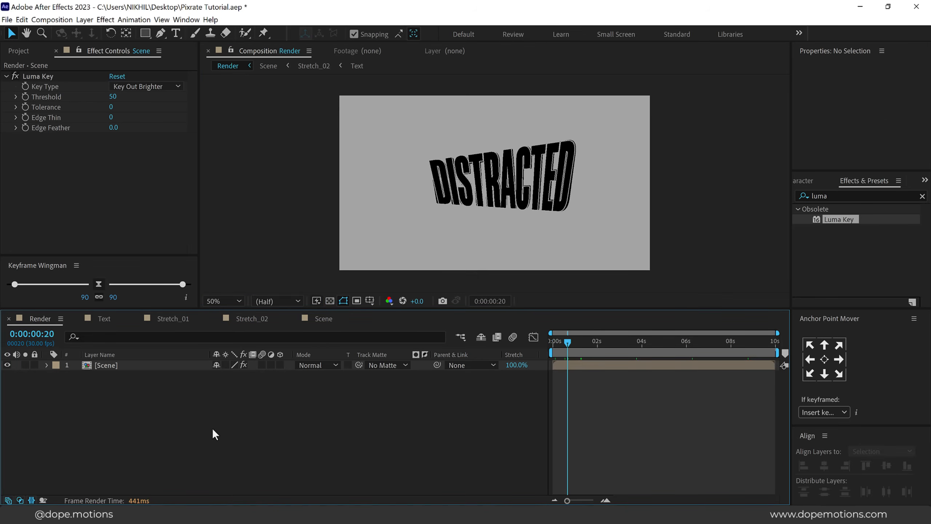
key(ctrl+y)
text(BG)
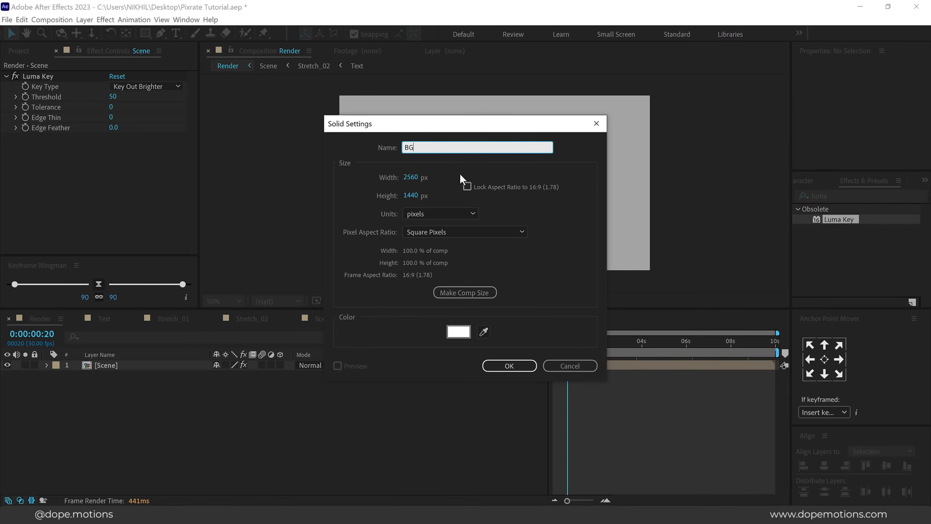
click(499, 366)
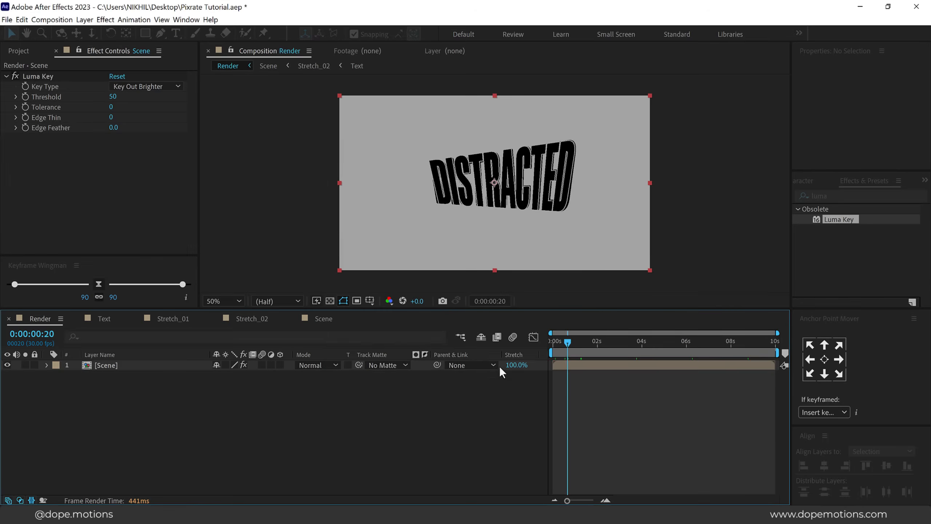
drag(106, 365, 121, 381)
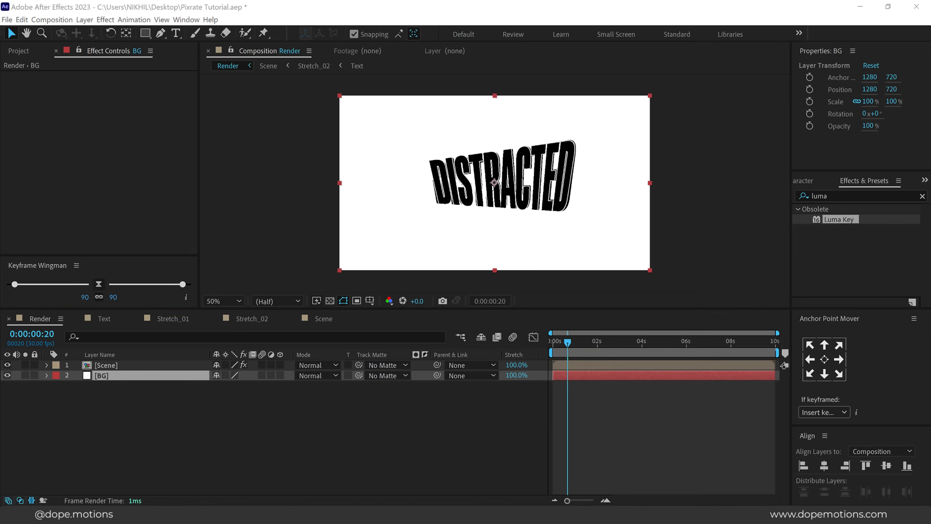
Apply the Fill effect to the BG layer and change its colour to a softer red.
click(835, 196)
text(fill)
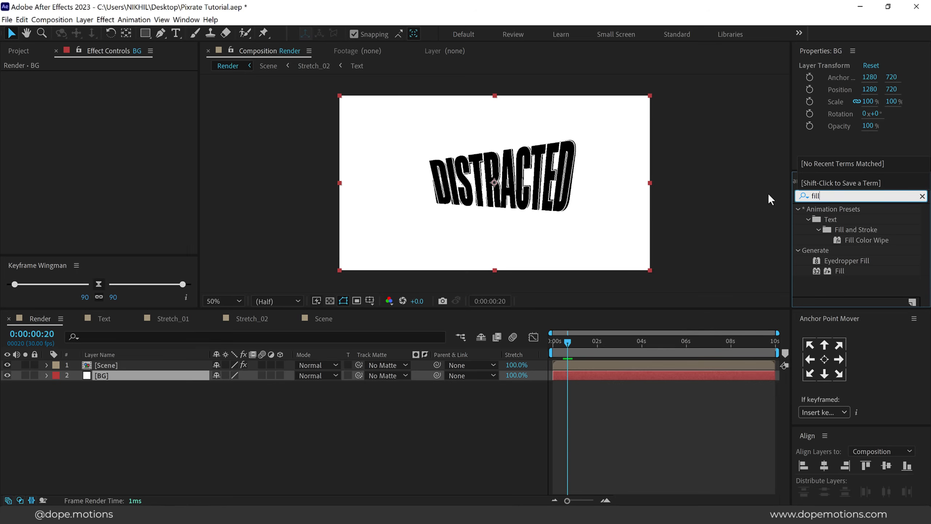
double_click(840, 271)
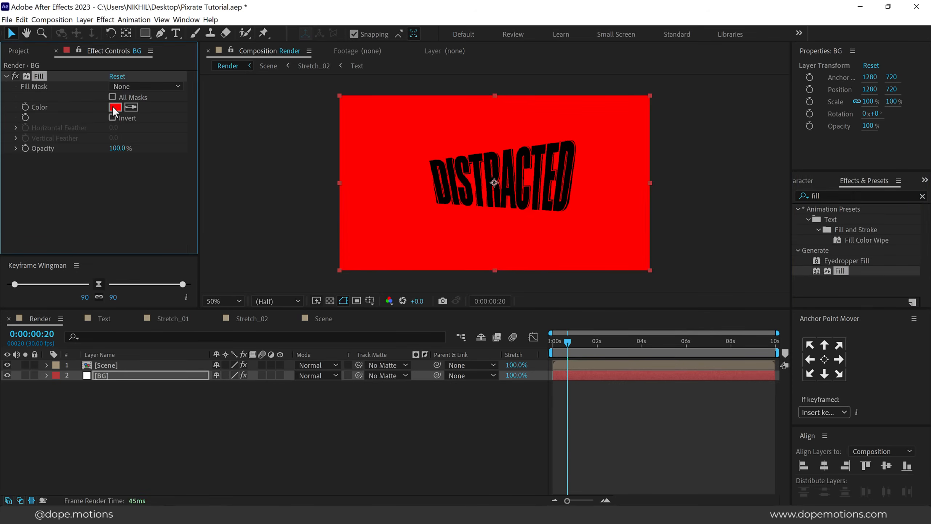
click(115, 107)
click(586, 296)
View the composition at 100% and full resolution, and apply Gaussian Blur to the Scene layer with Blurriness set to 10.
click(132, 364)
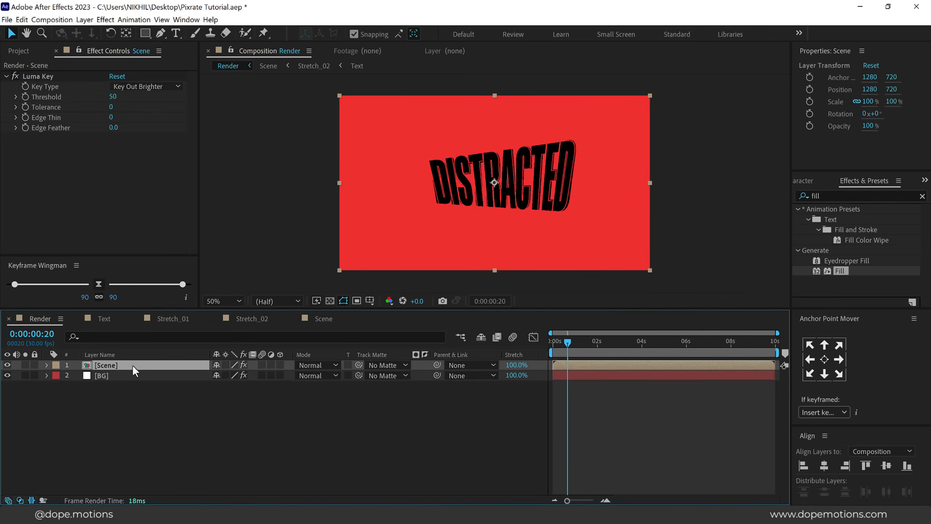
key(slash)
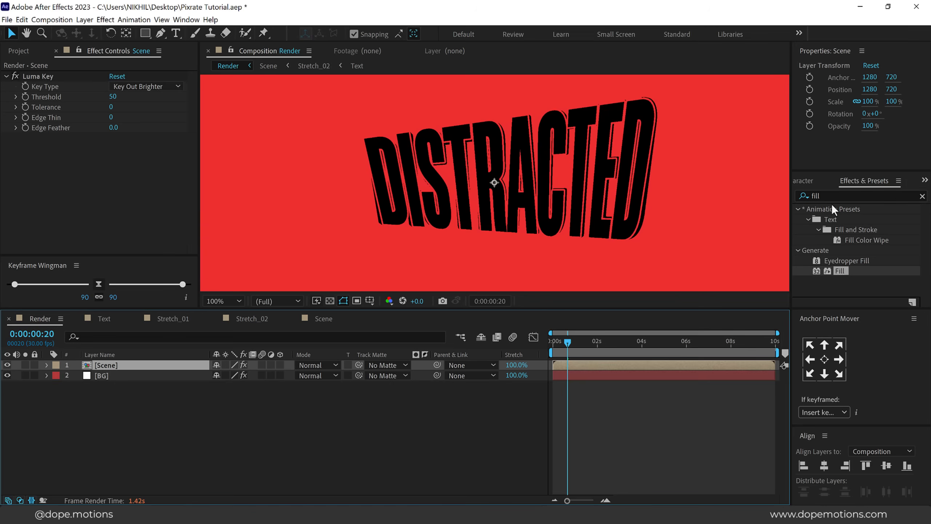
click(787, 194)
text(gaus)
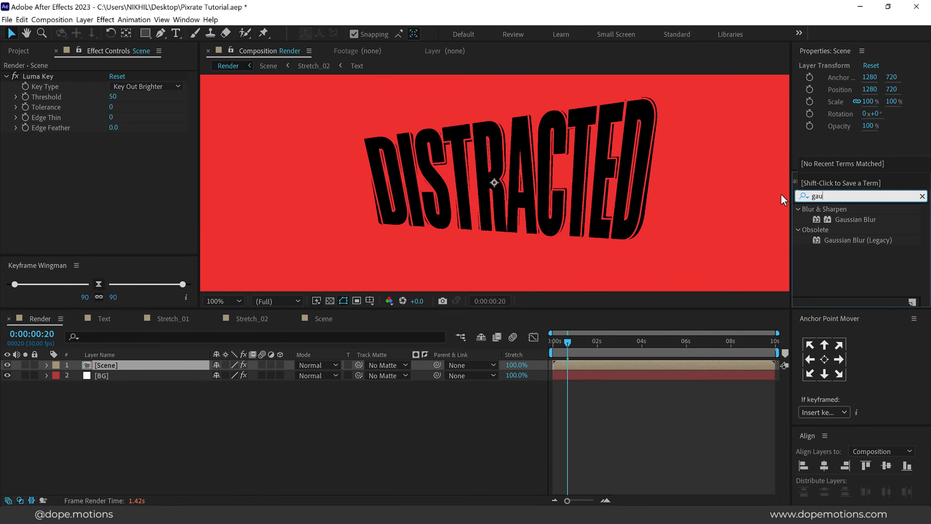
double_click(850, 219)
click(114, 148)
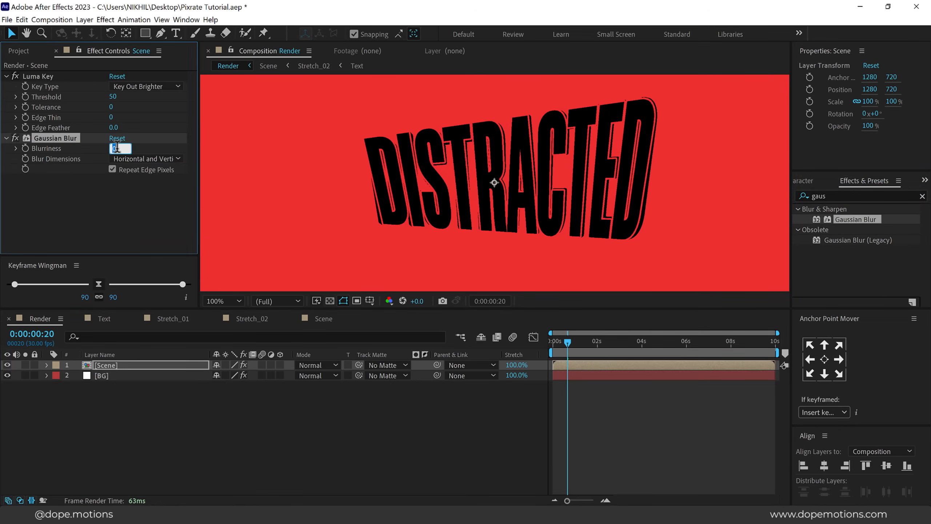
click(382, 217)
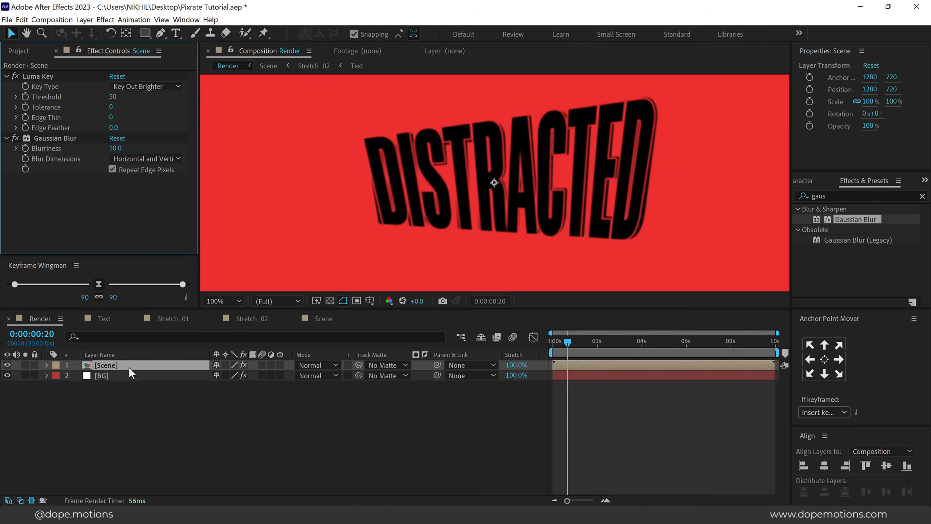
Find the Curves effect, apply it to the Scene layer, and enlarge the space for its controls.
click(862, 196)
text(curv)
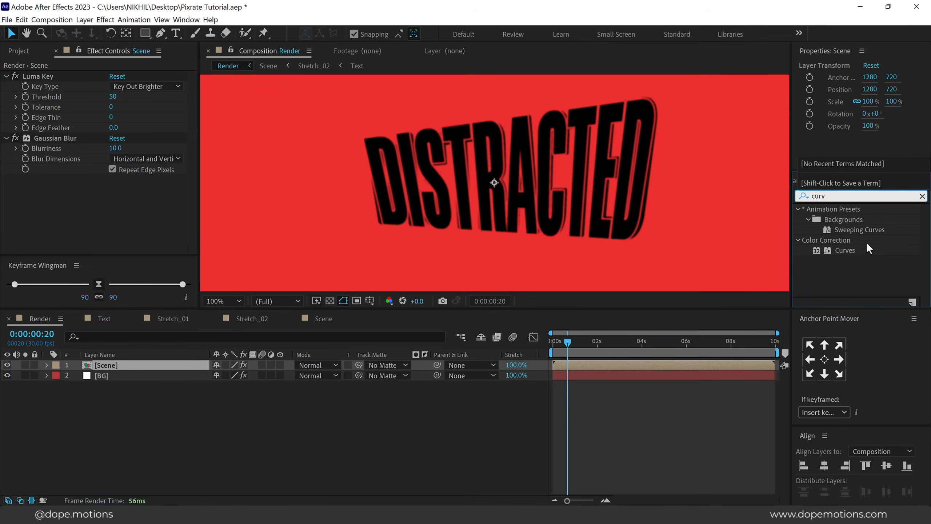
drag(867, 246, 256, 214)
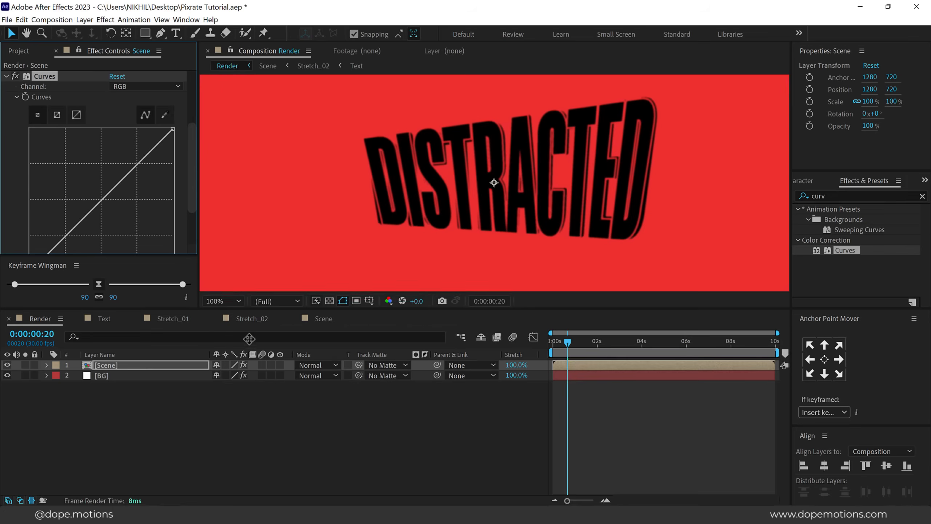
drag(197, 308, 246, 347)
Shape the Curves effect's Alpha channel into a steep, nearly vertical S-curve and preview the animation up to 0:00:01:26.
click(163, 86)
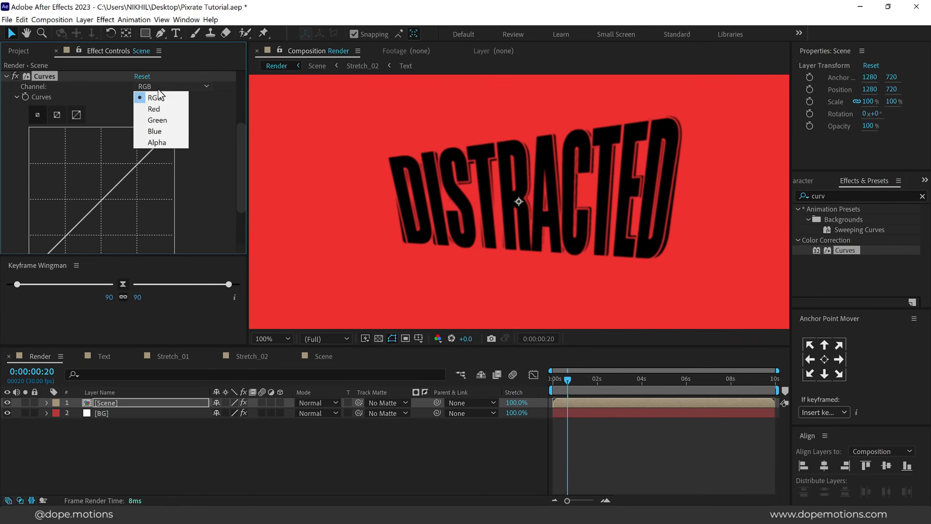
click(155, 141)
right_click(38, 266)
click(58, 272)
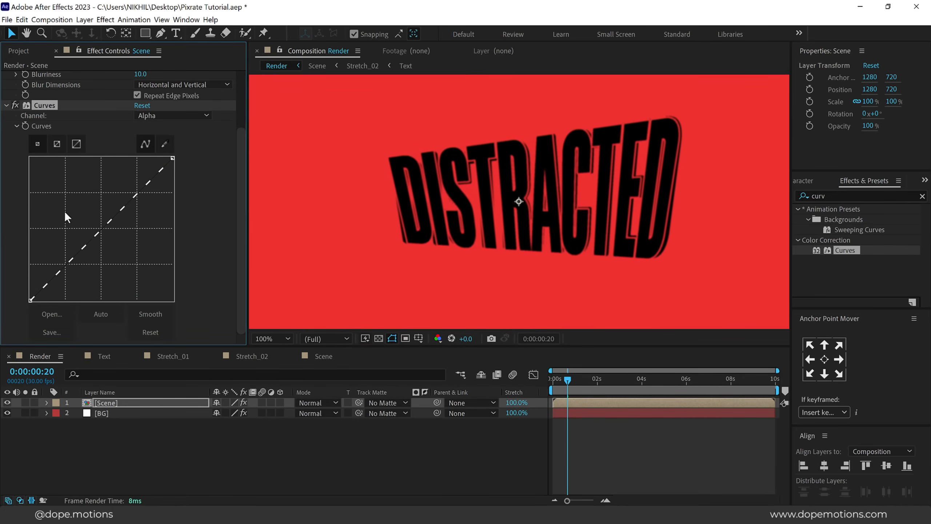
drag(66, 260, 89, 299)
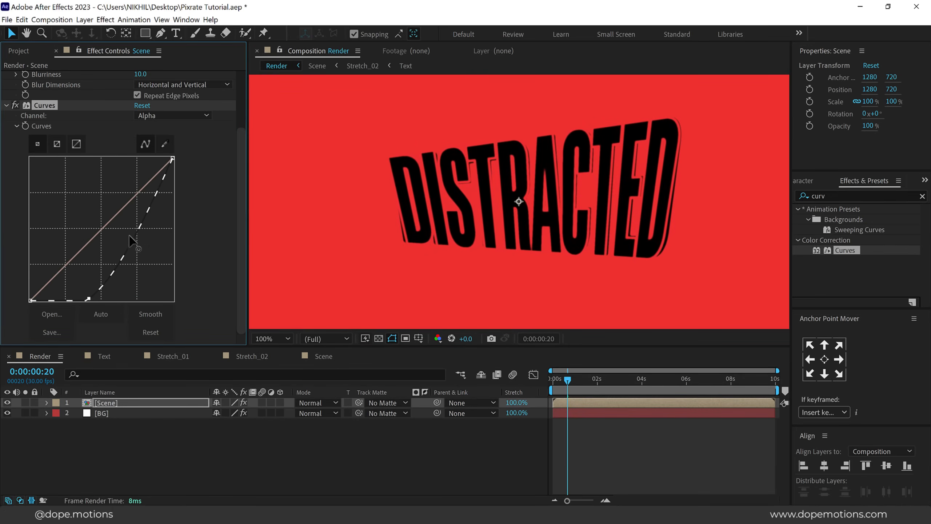
drag(146, 218, 111, 160)
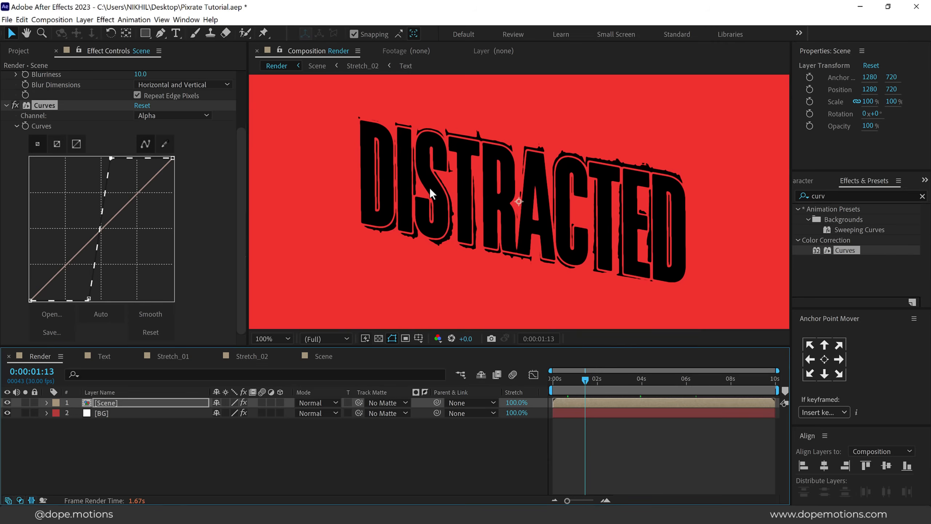
drag(589, 387, 599, 388)
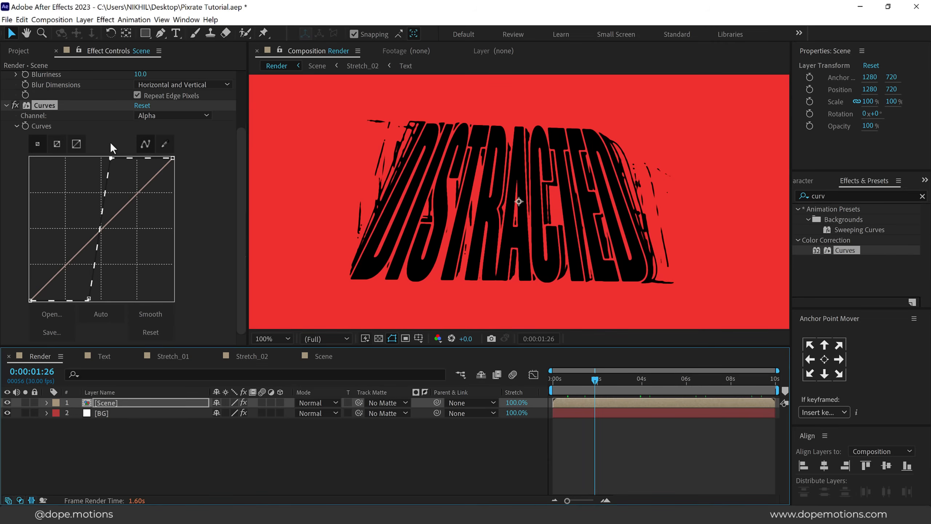
Collapse the Curves and Gaussian Blur effects and toggle both off and on to compare the text edges.
scroll(54, 142, up, 3)
click(5, 178)
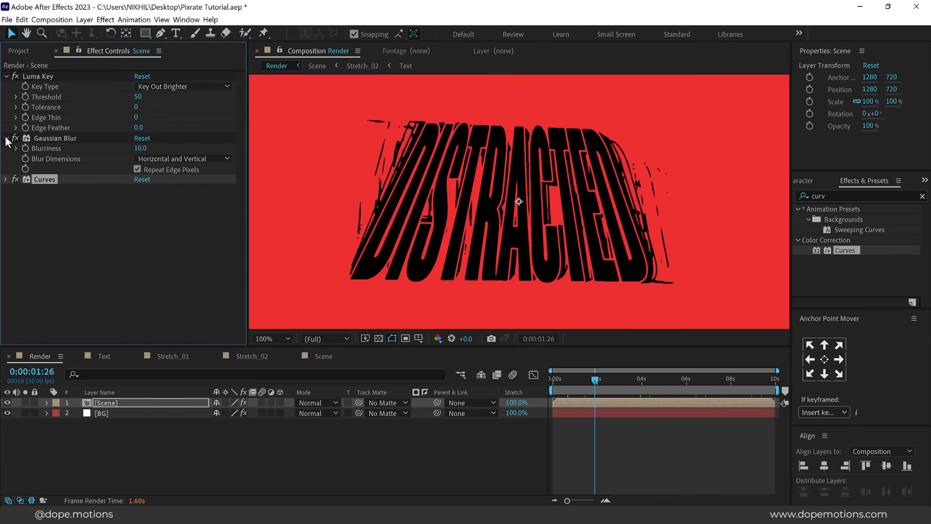
click(6, 138)
ctrl+click(44, 137)
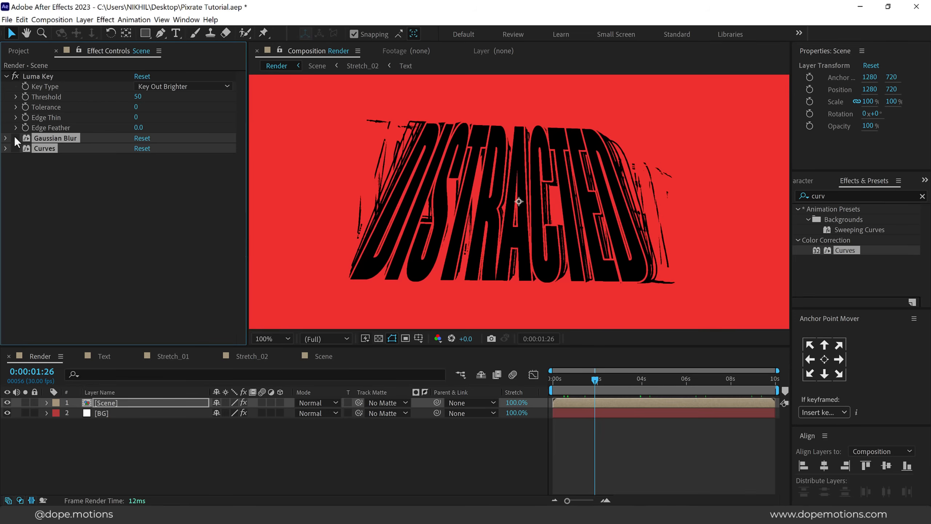
click(15, 138)
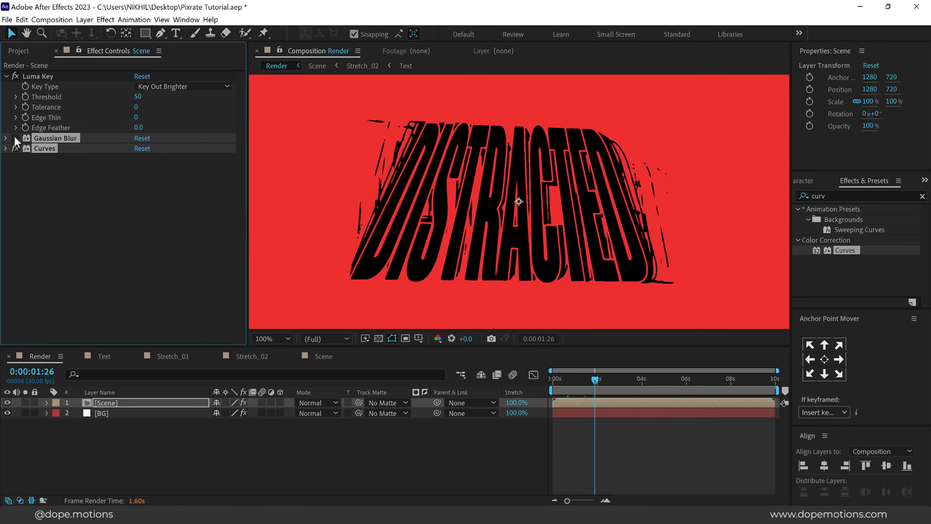
click(14, 137)
click(14, 137)
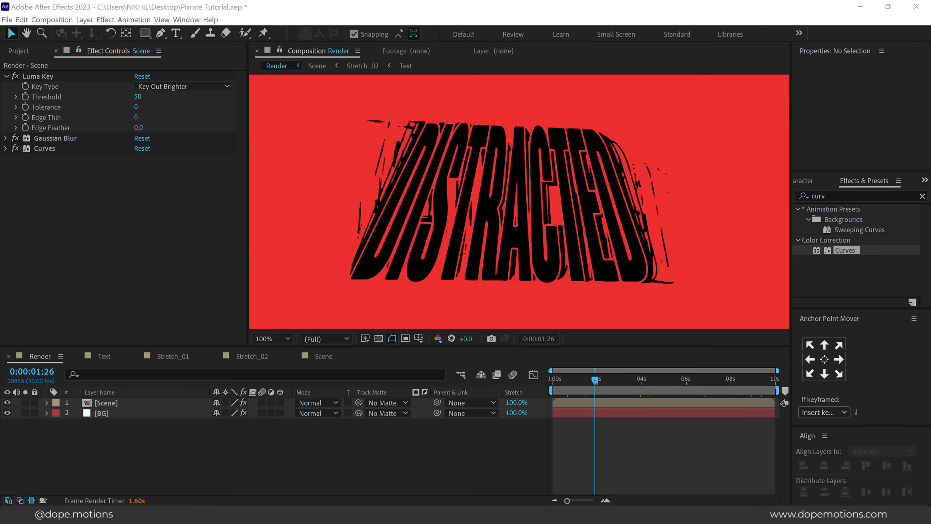
Find the Fill effect and apply it to the Scene layer in the Render composition.
click(125, 403)
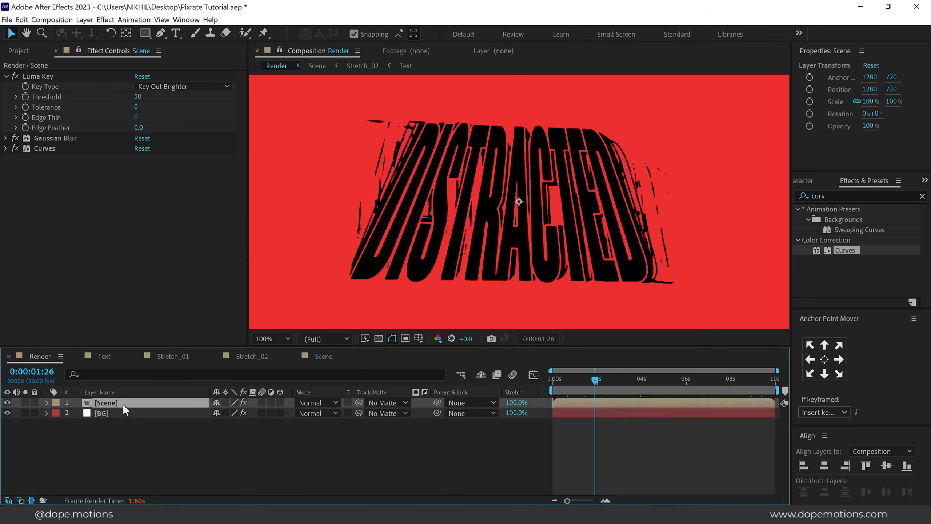
click(834, 195)
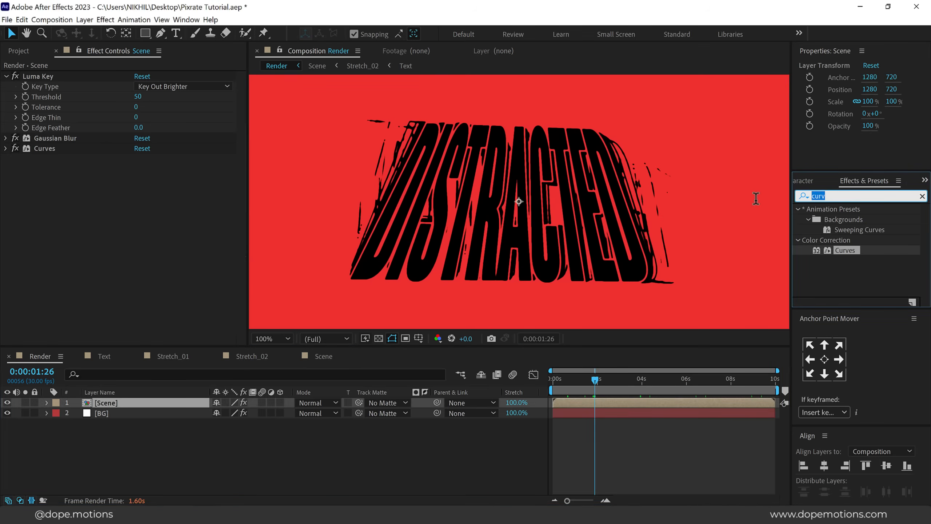
text(fill)
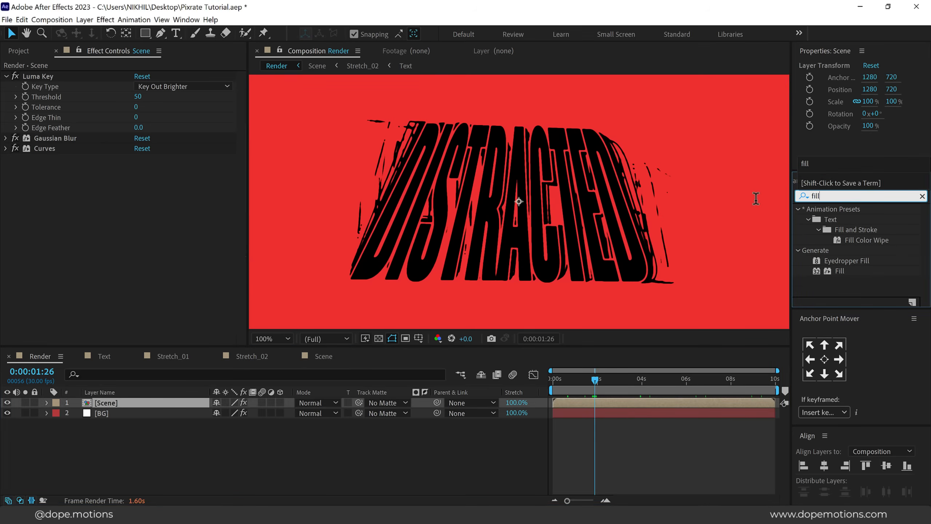
double_click(841, 271)
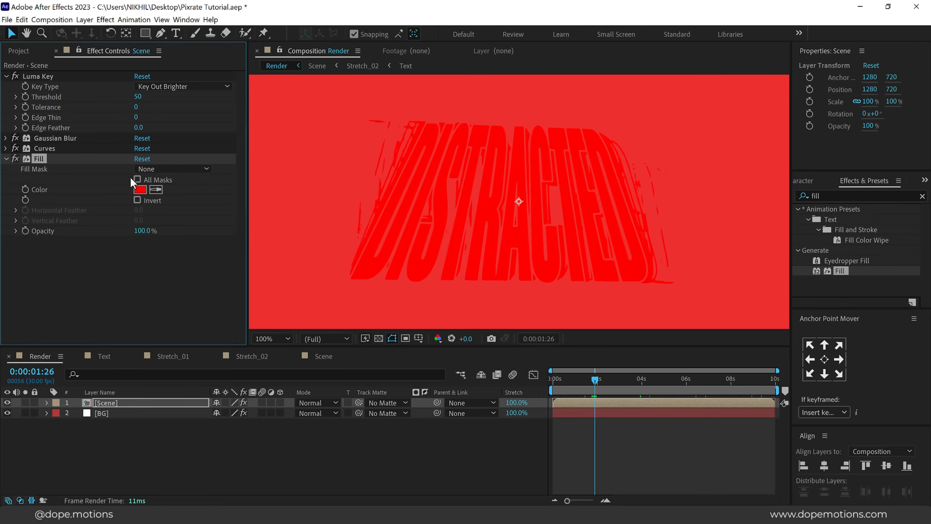
Set the Fill color to cream FFE5BE, zoom the composition out to 50%, and check the frame at 0:00:01:09.
click(140, 189)
text(FFEBCC)
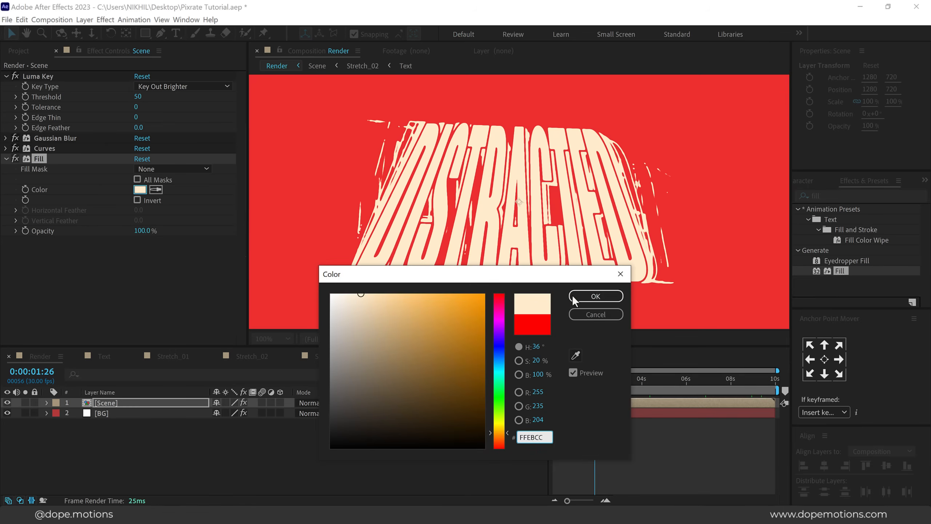
click(369, 291)
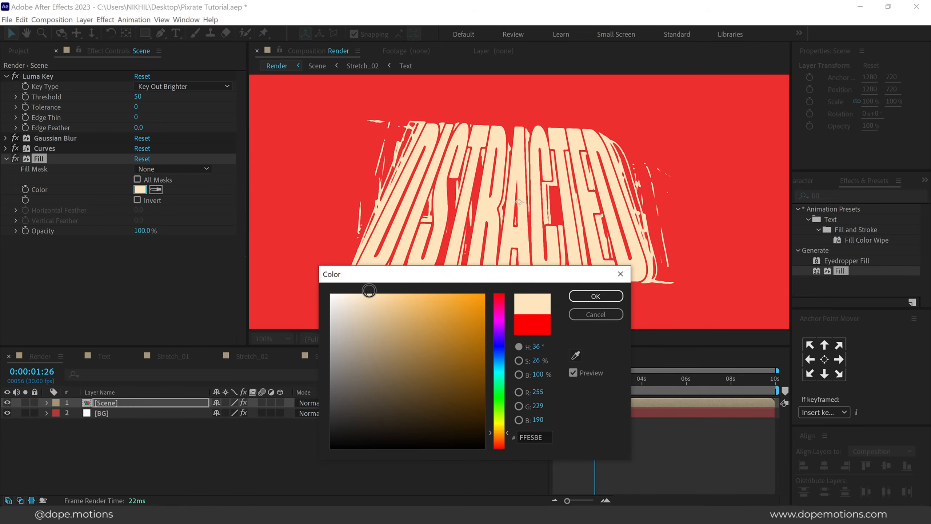
click(596, 296)
click(278, 434)
key(comma)
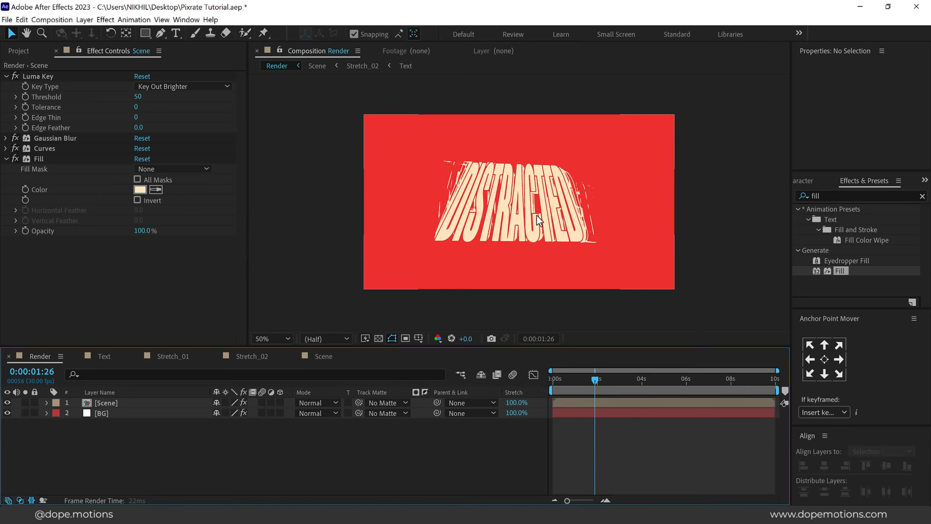
drag(586, 379, 582, 377)
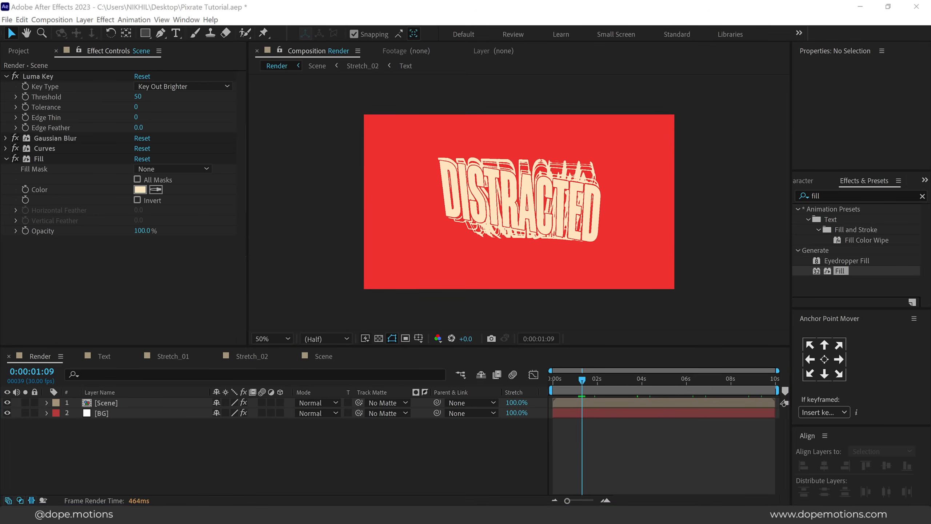
Add Texture 2 from the Assets folder above the Scene layer, scaled to about 63.7%, with Multiply blending.
click(23, 51)
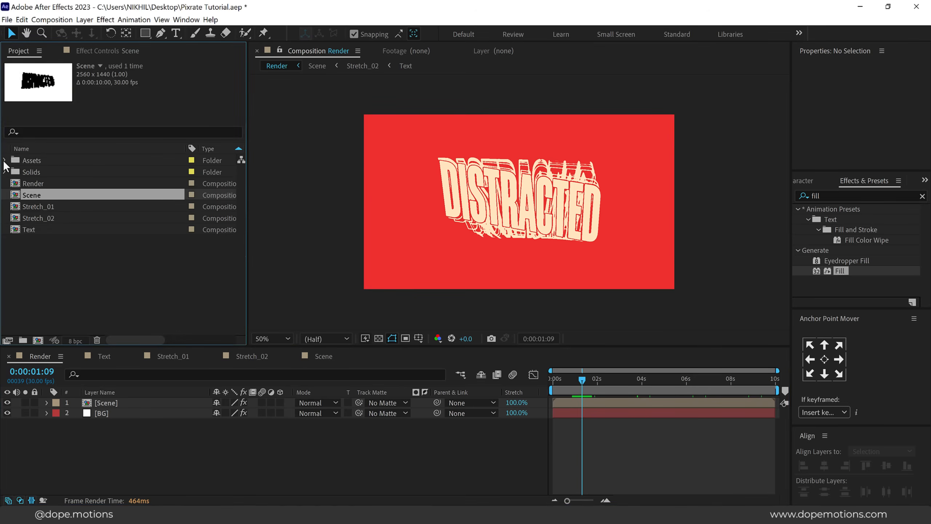
click(4, 160)
click(56, 184)
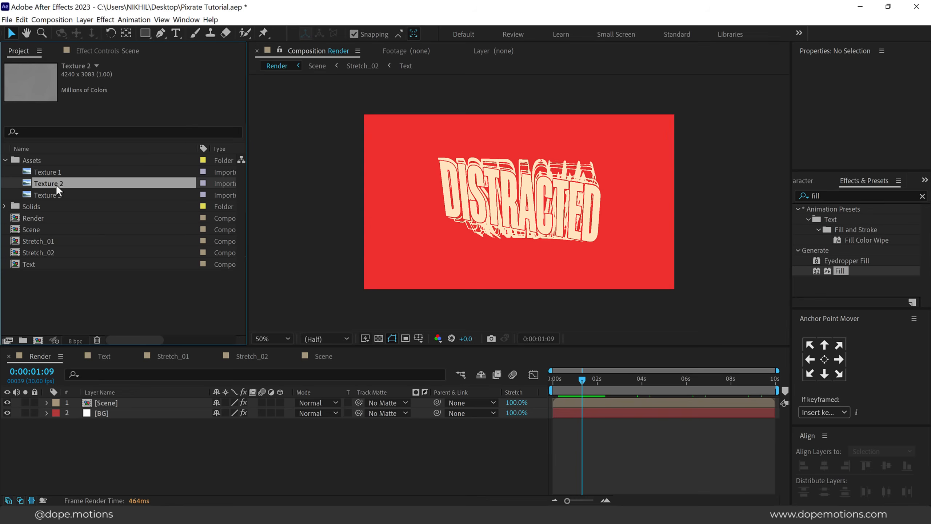
drag(53, 183, 109, 398)
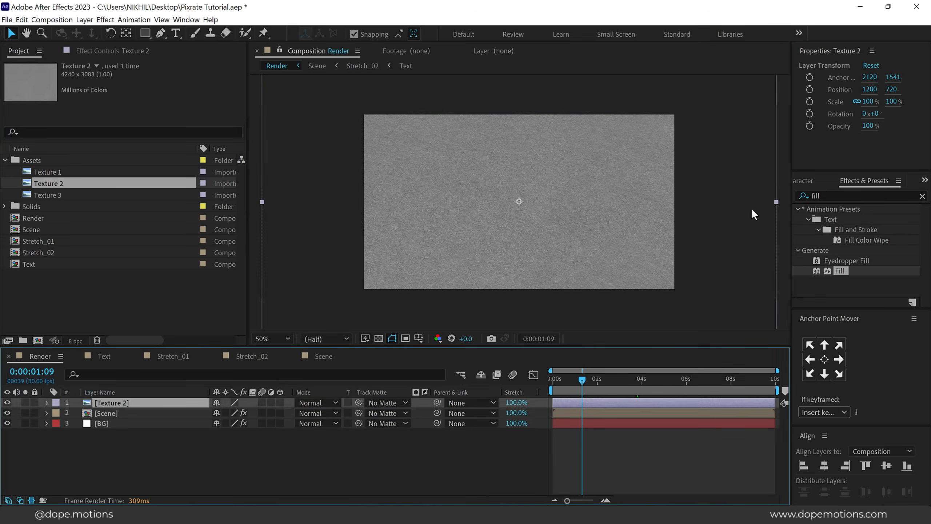
drag(777, 206, 683, 215)
click(323, 402)
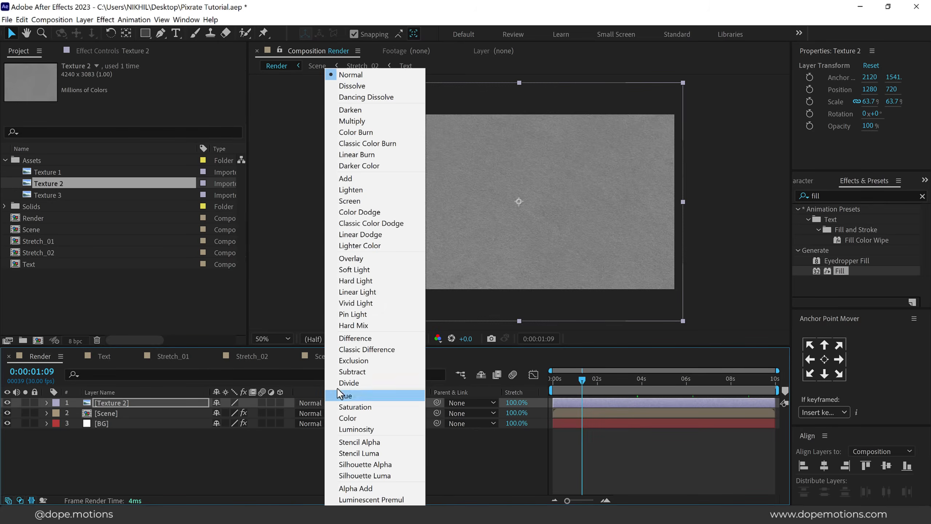
click(357, 121)
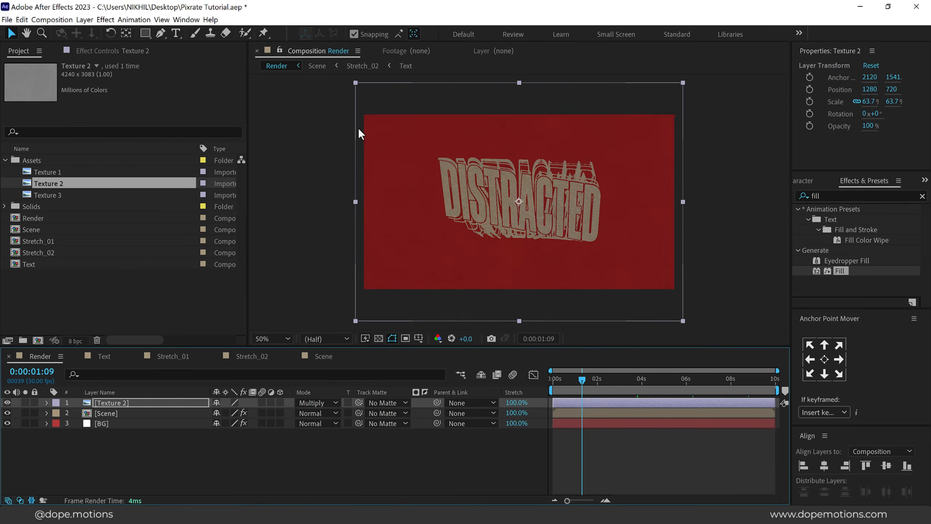
Apply Levels to Texture 2 with Input White 128 and Gamma about 0.83, viewing the composition at 100%.
click(131, 404)
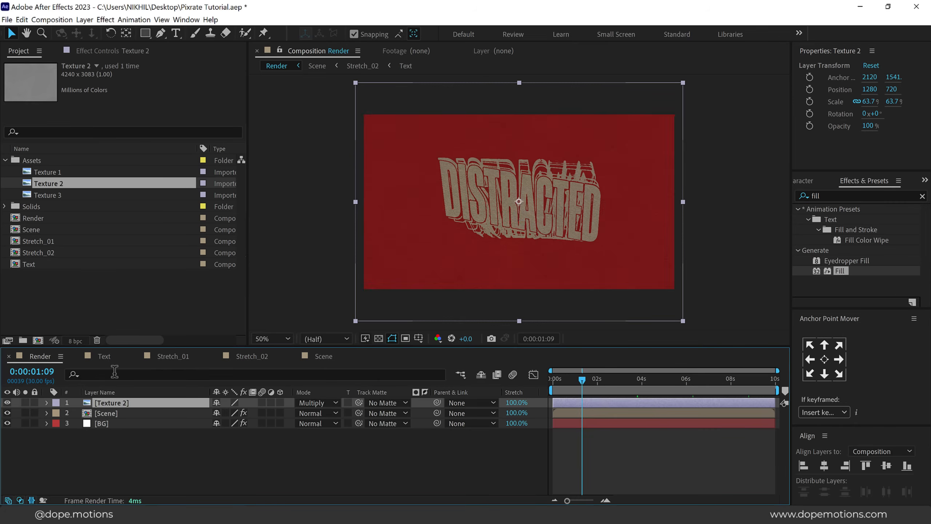
click(840, 195)
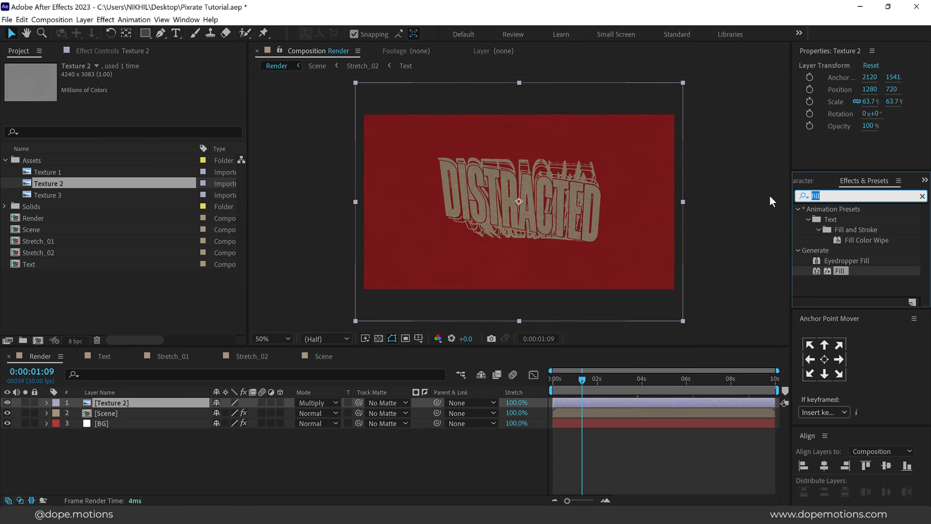
text(leve)
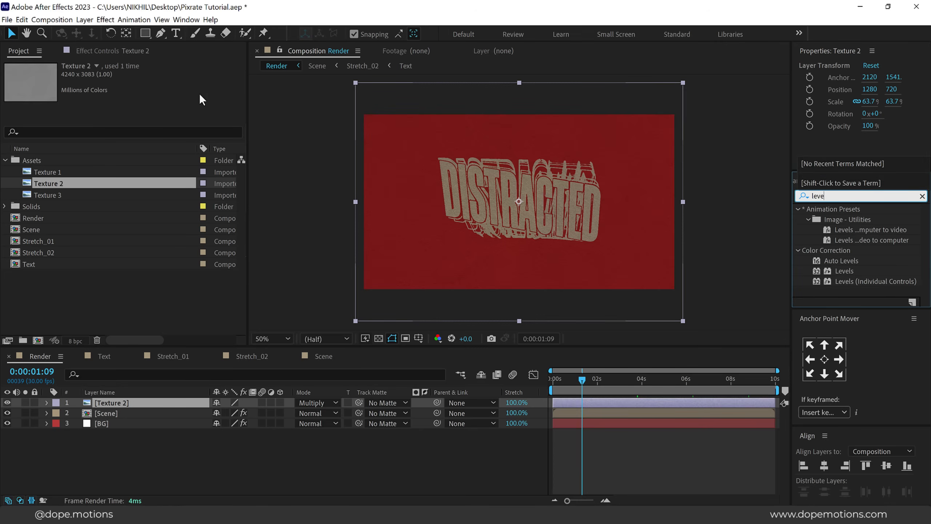
double_click(842, 270)
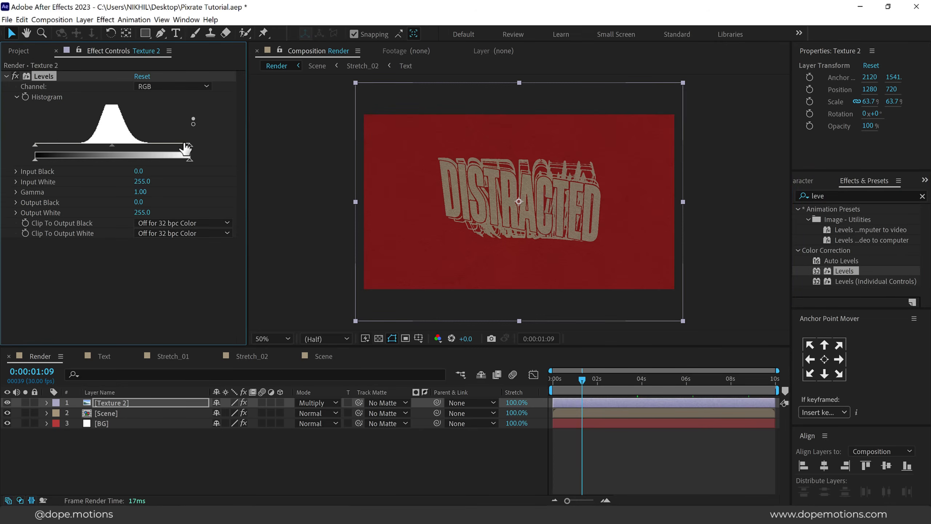
drag(189, 144, 79, 145)
key(period)
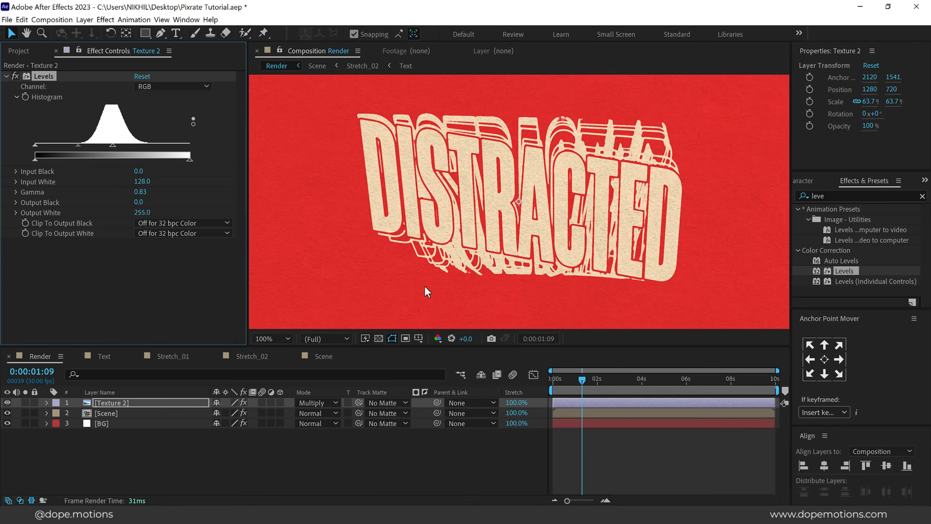
click(174, 447)
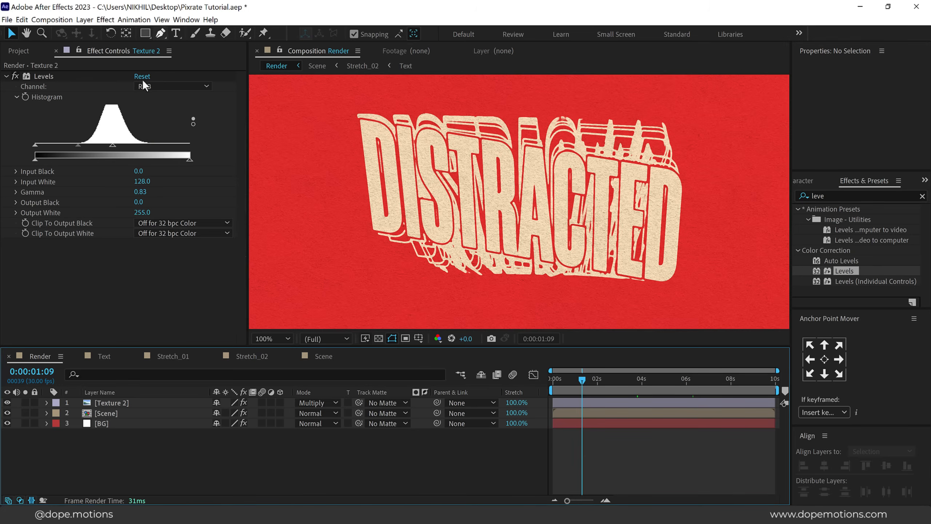
Add Texture 3 as the topmost layer, scaled to about 78.8% and positioned at about 898, 600, with Screen blending.
click(22, 51)
drag(42, 195, 121, 400)
scroll(488, 238, down, 2)
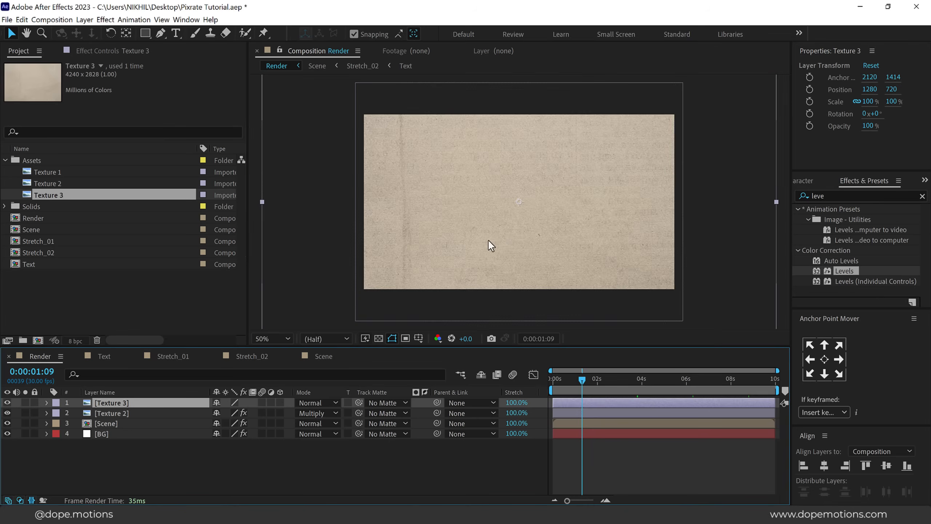
drag(774, 205, 719, 207)
drag(569, 220, 523, 206)
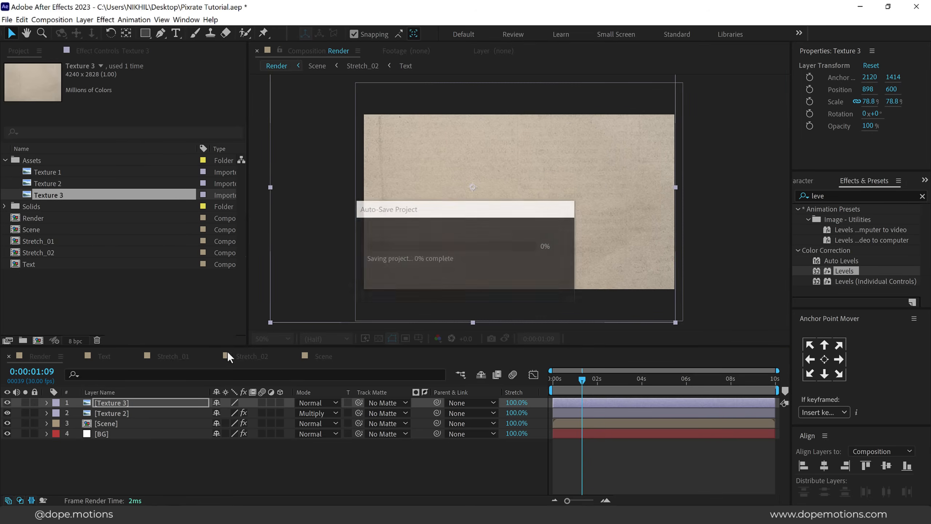
click(315, 401)
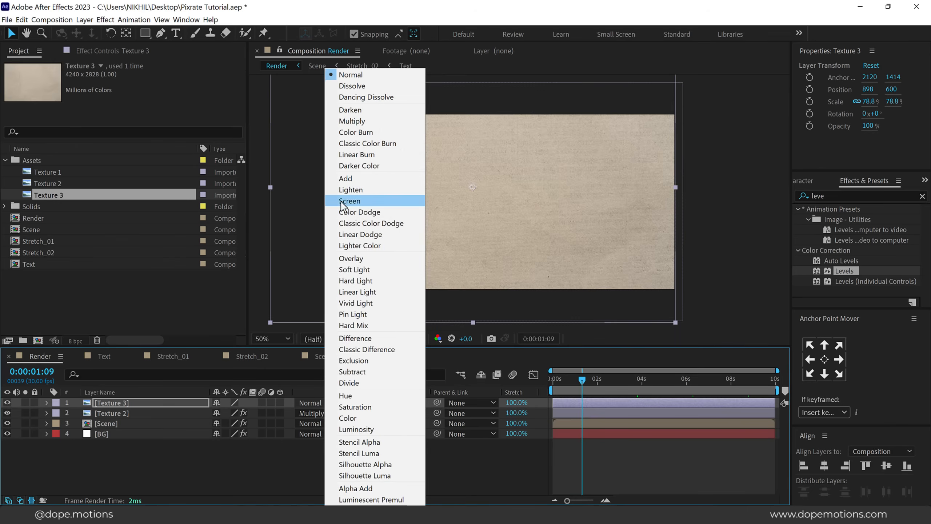
click(352, 202)
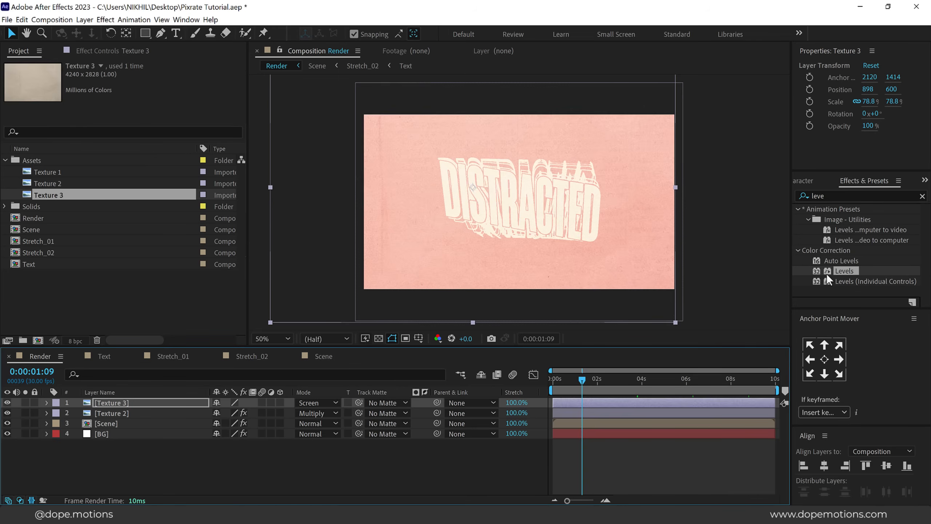
Apply Levels to Texture 3 with Input Black 170 and hide the layer controls in the viewer.
double_click(841, 270)
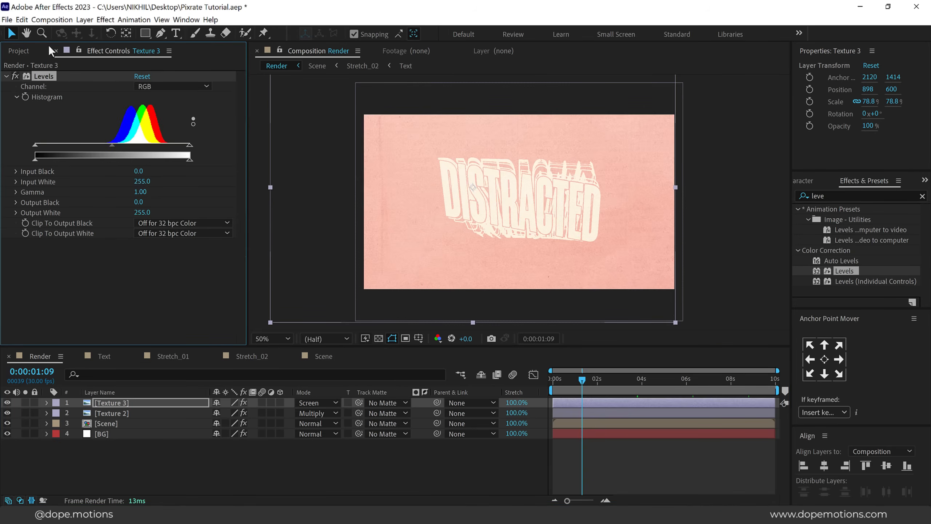
drag(36, 145, 141, 137)
key(ctrl+shift+h)
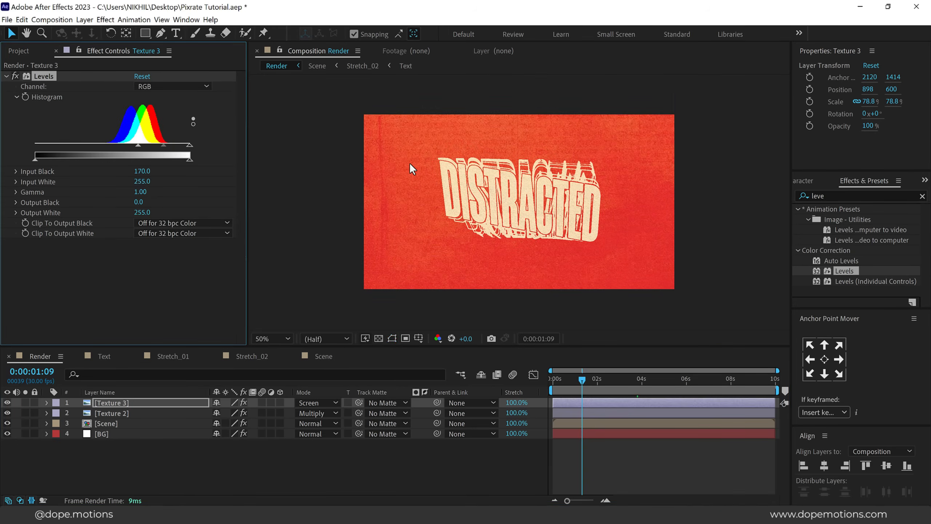
Toggle the Texture 3 layer's visibility off and on to compare the background at 100% zoom.
scroll(407, 169, up, 1)
click(7, 402)
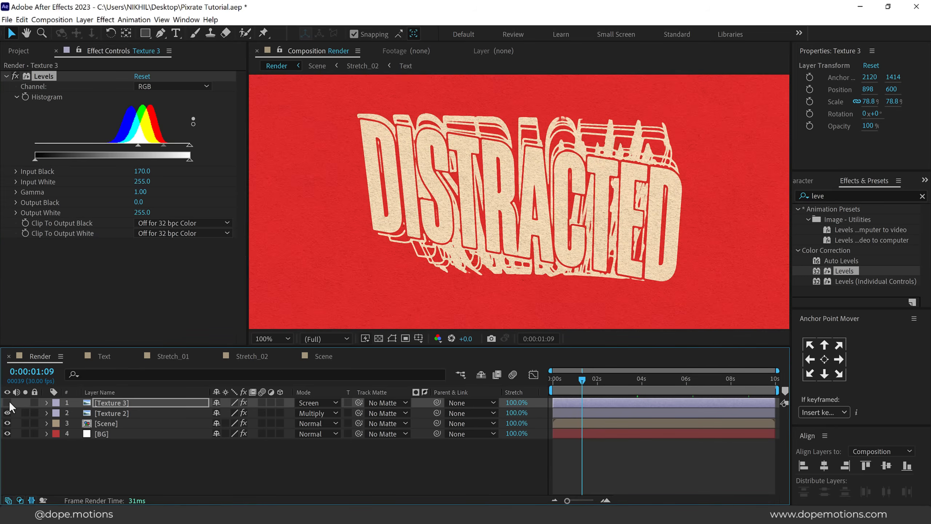
click(9, 401)
click(8, 401)
click(8, 401)
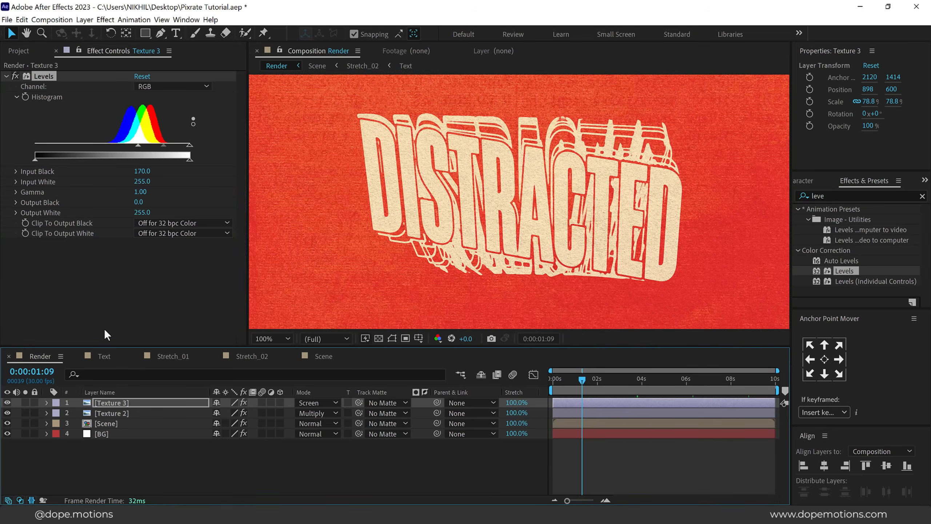
Add Texture 1 from the Assets folder as the topmost layer and set its blending mode to Multiply.
click(18, 51)
drag(44, 171, 323, 402)
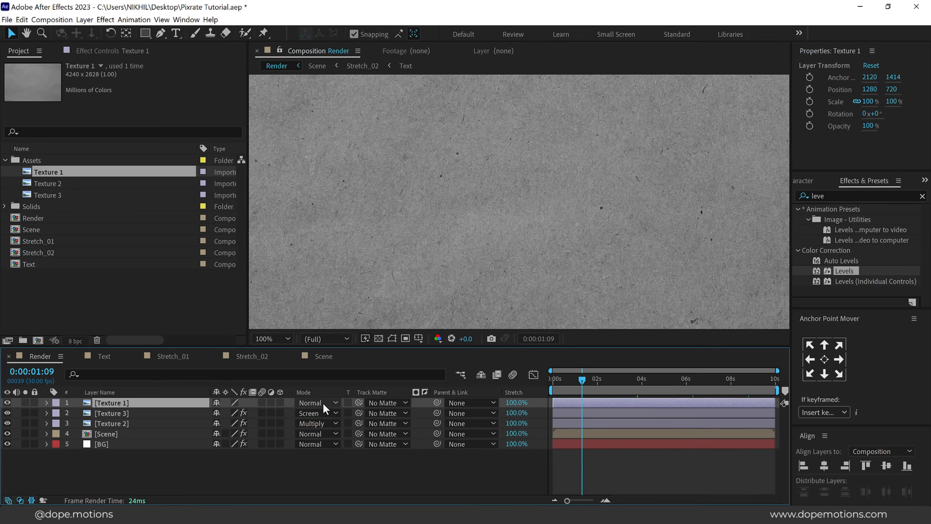
click(323, 402)
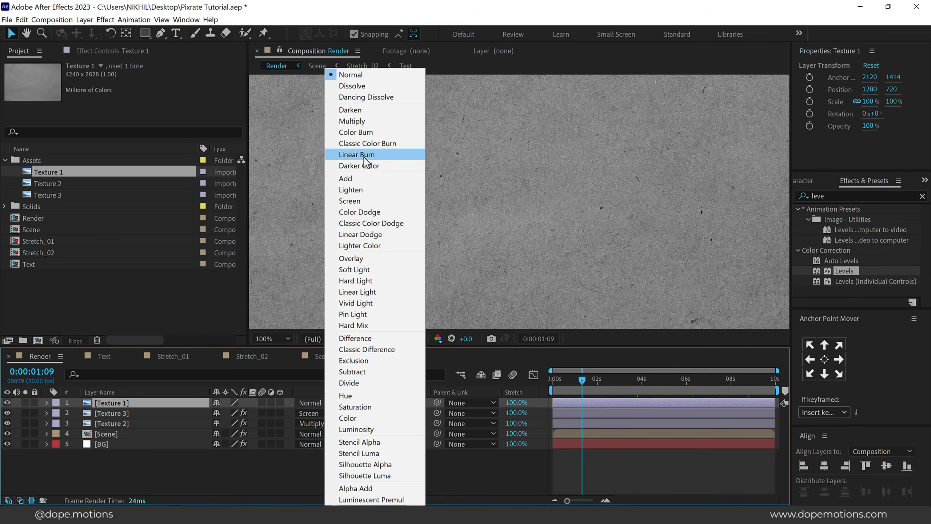
click(352, 121)
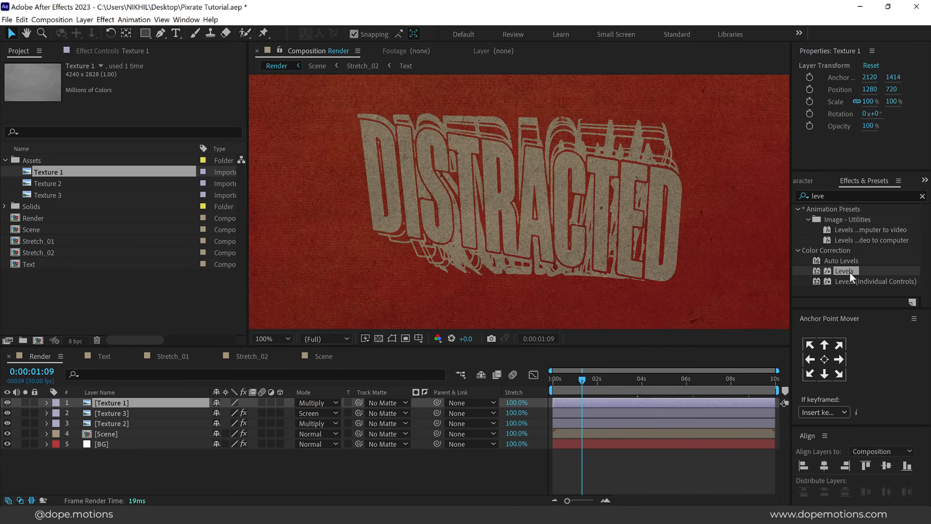
Apply Levels to Texture 1 with Input White 132 and Gamma about 0.85, and deselect the layer.
double_click(850, 271)
drag(189, 145, 112, 145)
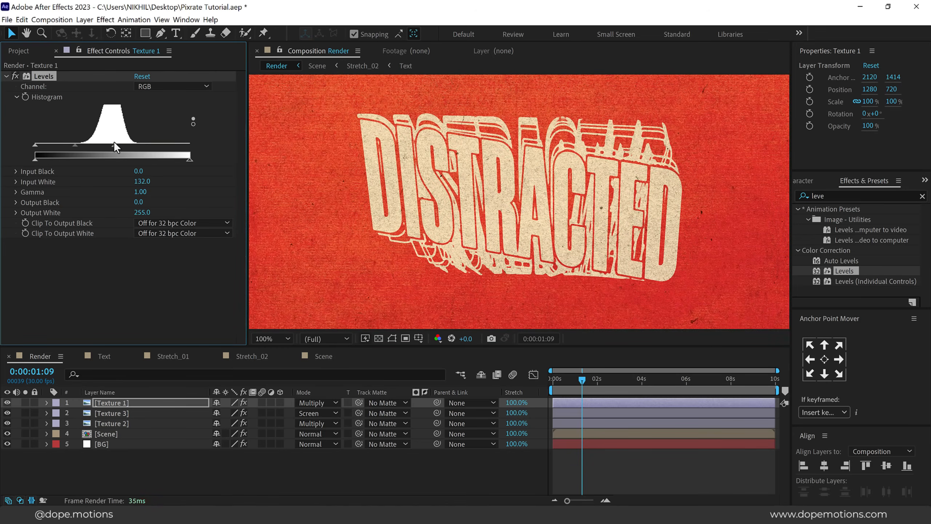
mouse_move(79, 146)
mouse_down()
mouse_move(66, 144)
mouse_move(87, 141)
mouse_move(79, 142)
mouse_up()
click(252, 470)
scroll(387, 230, down, 1)
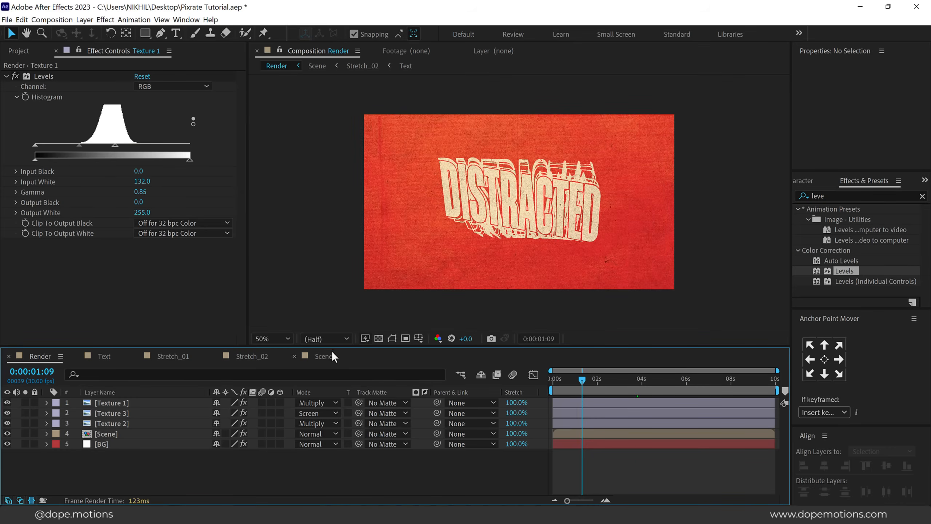
Set the viewer resolution to Full at 100% zoom and preview the textured animation from the start up to 0:00:04:01.
click(333, 339)
click(326, 368)
scroll(420, 224, up, 1)
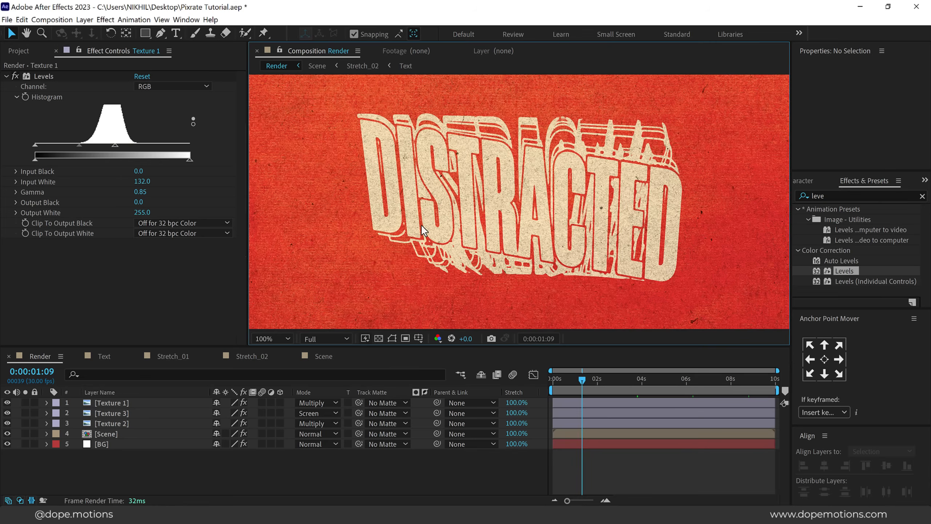
drag(583, 383, 487, 385)
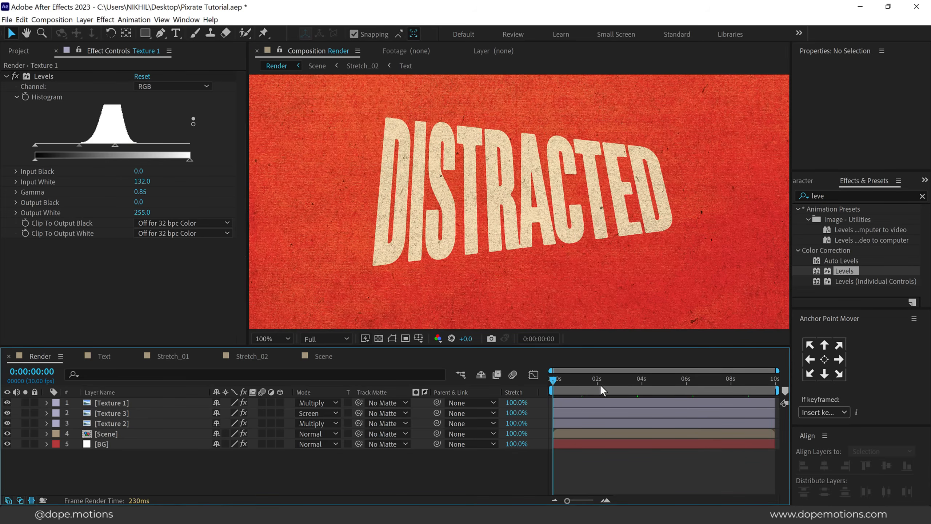
click(641, 385)
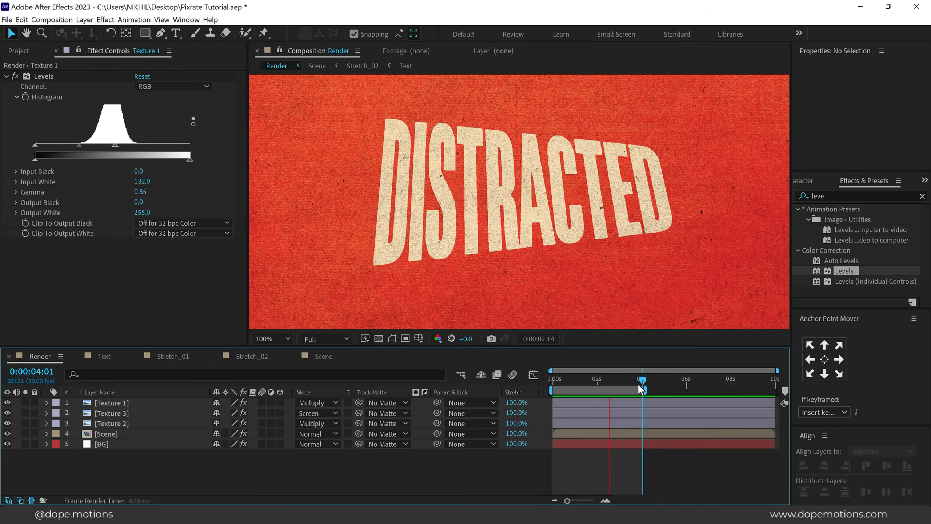
Park the time at 0:00:02:09 in Render and add a topmost adjustment layer named Post.
click(604, 381)
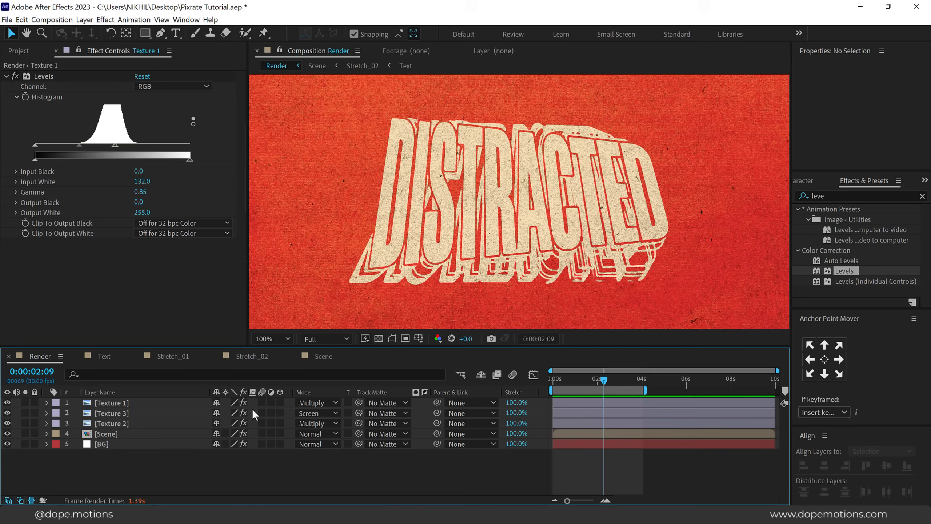
right_click(159, 462)
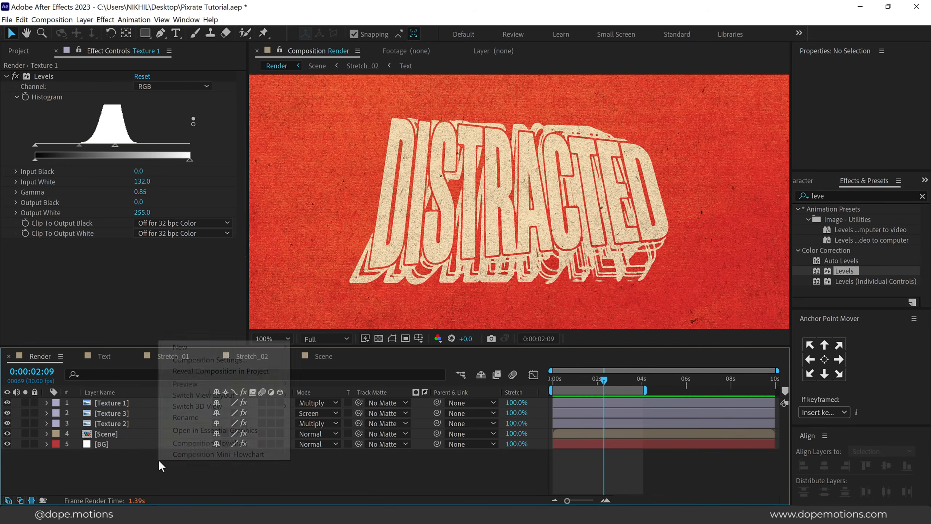
mouse_move(288, 351)
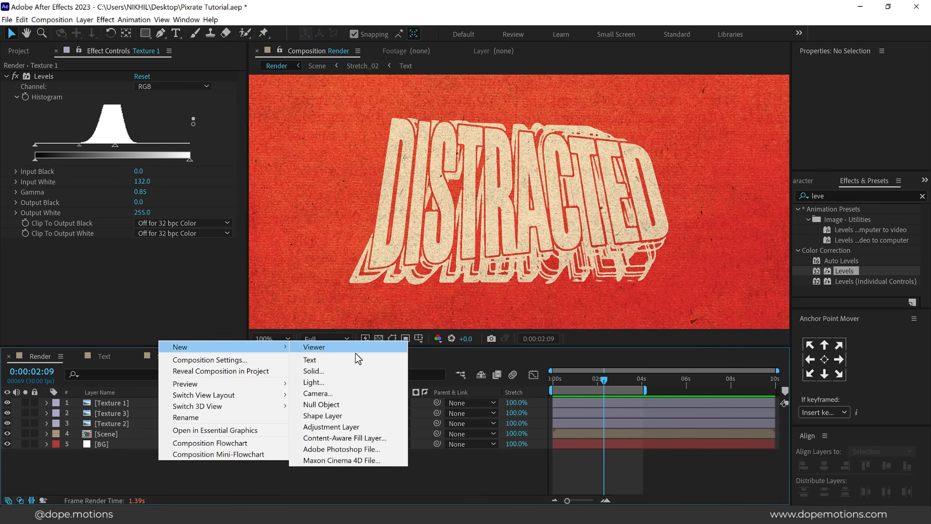
click(331, 427)
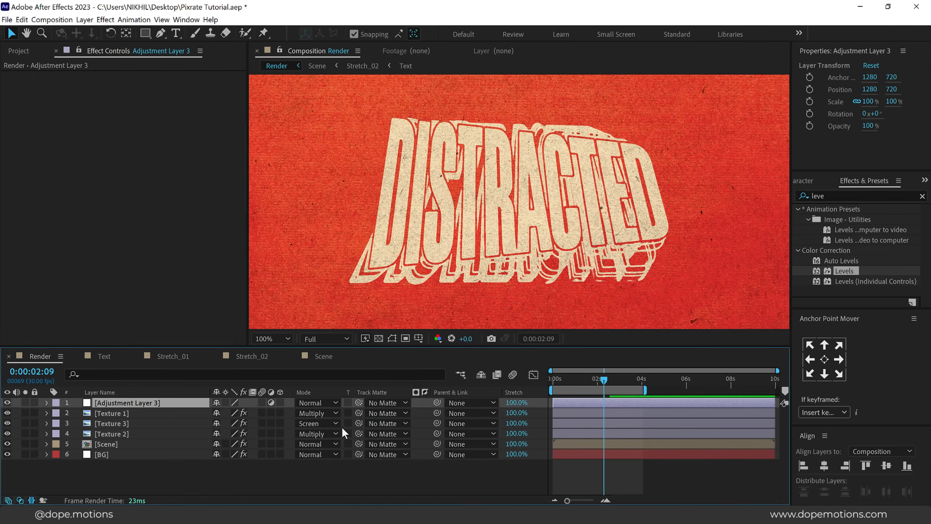
key(Return)
text(Post)
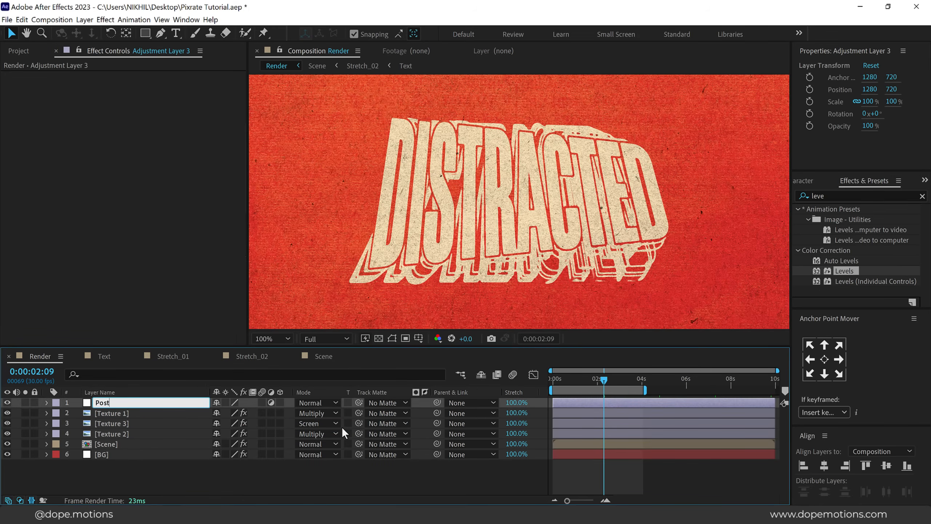
key(Return)
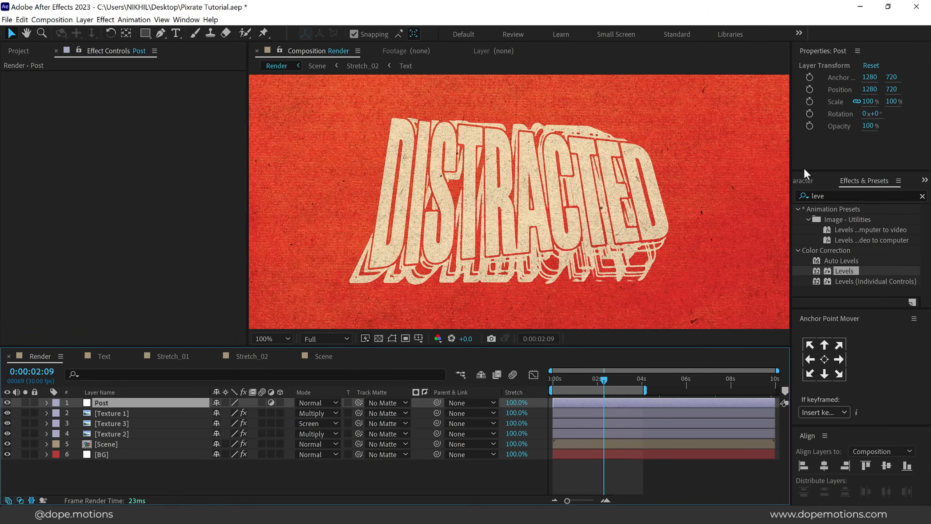
Apply Posterize Time to the Post layer with a frame rate of 12.
click(835, 195)
text(poste)
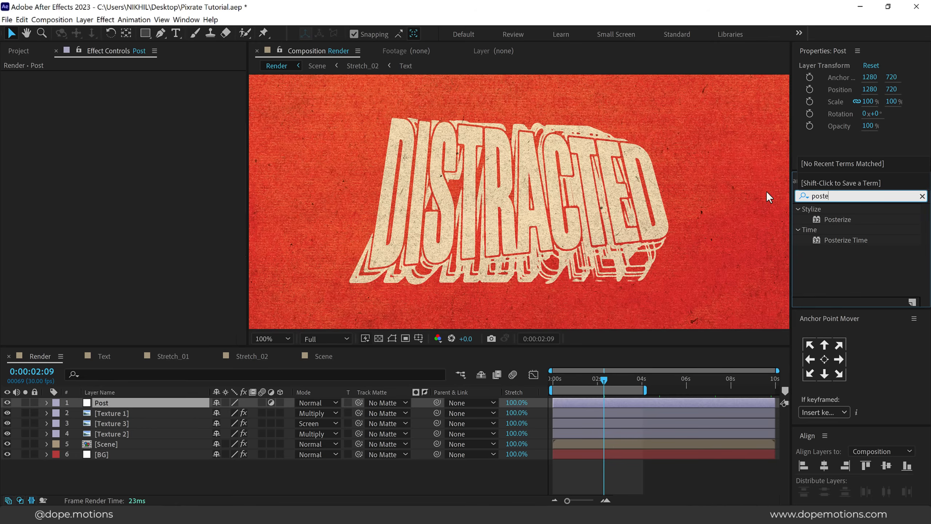
double_click(850, 239)
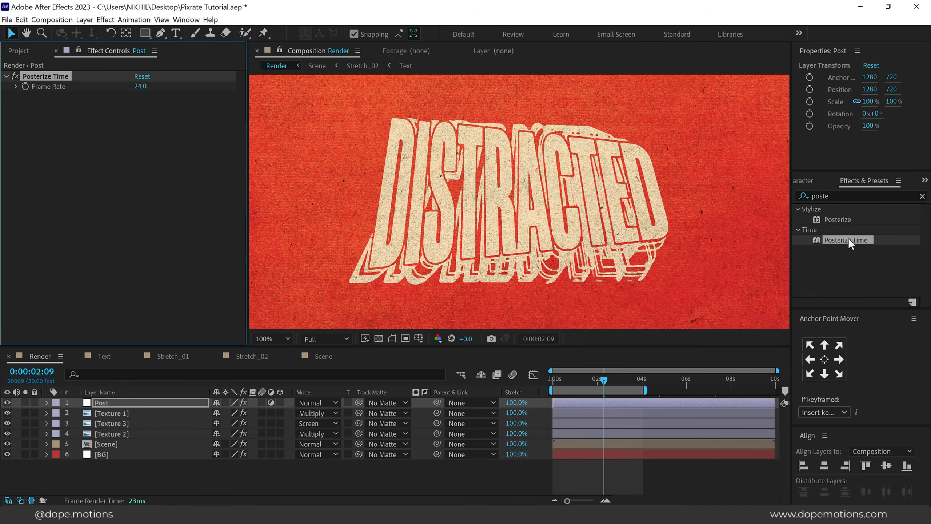
click(141, 86)
text(12)
key(Return)
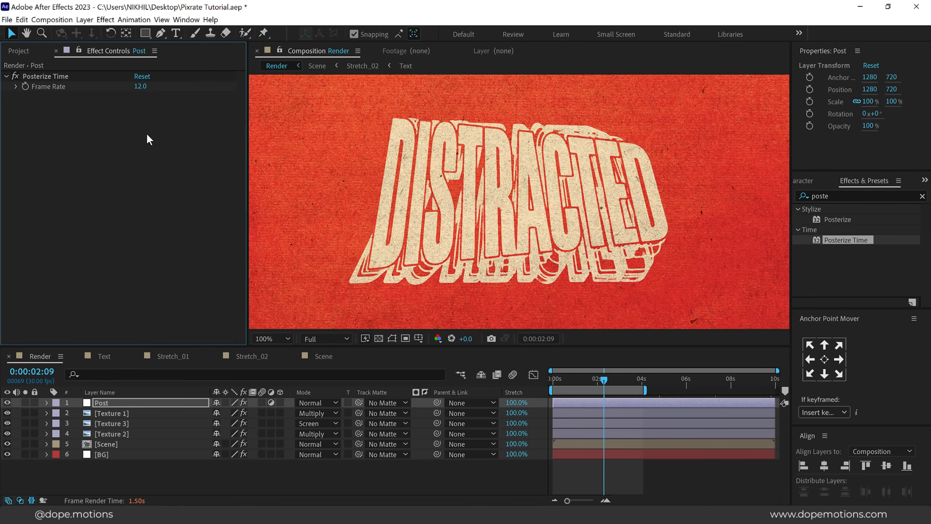
In the Stretch_01 composition, stretch all CC Power Pin keyframes of Text proportionally so the last set lands at 0:00:03:00.
scroll(461, 179, down, 2)
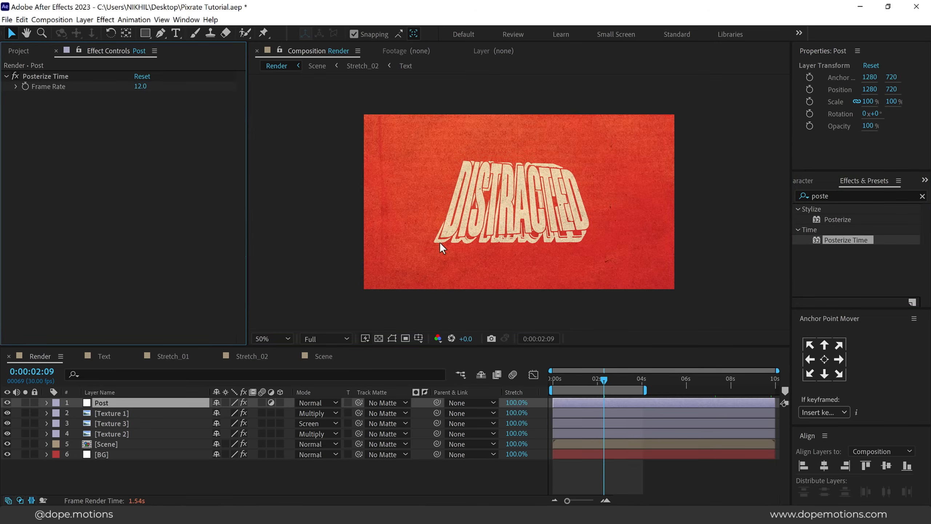
double_click(111, 443)
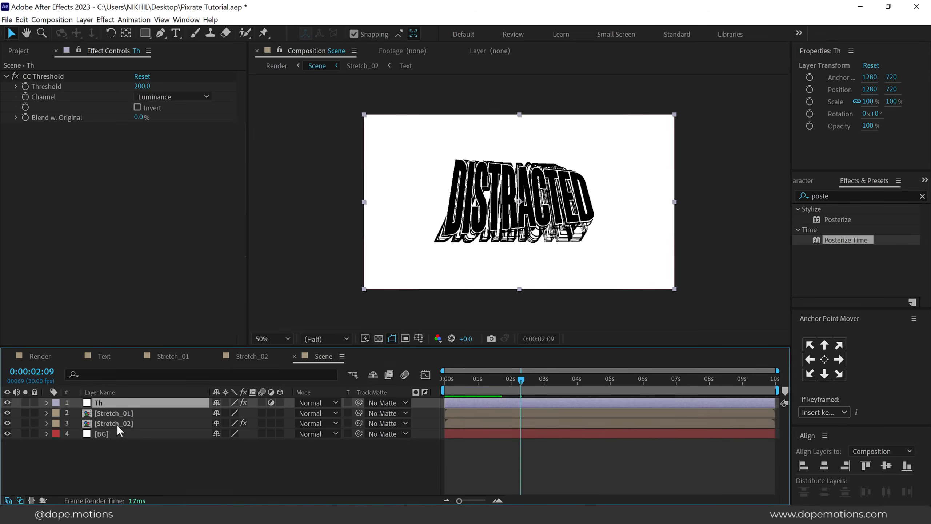
double_click(112, 416)
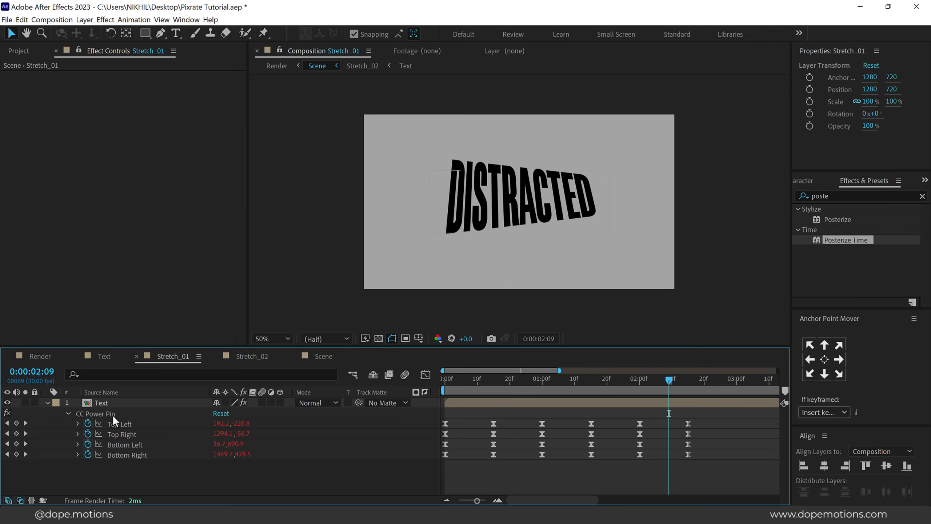
click(633, 383)
drag(633, 383, 636, 383)
drag(624, 426, 432, 472)
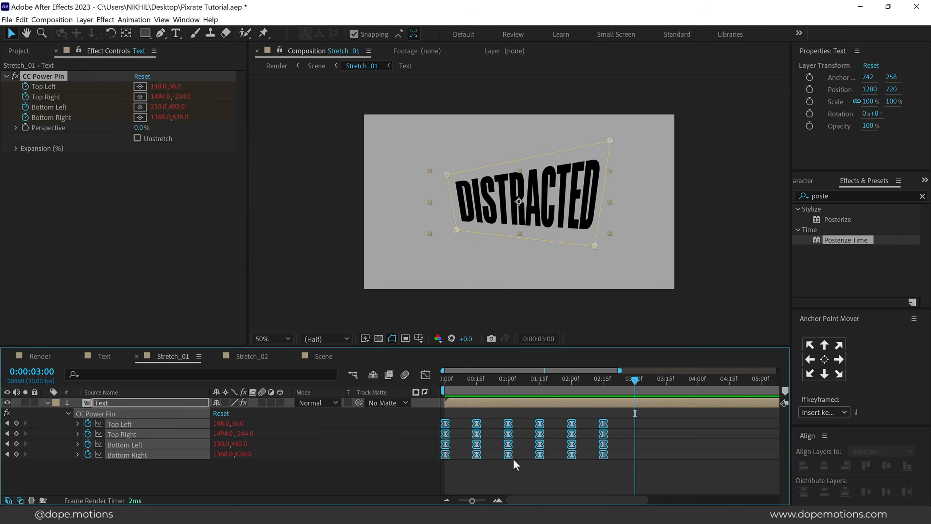
drag(604, 423, 639, 426)
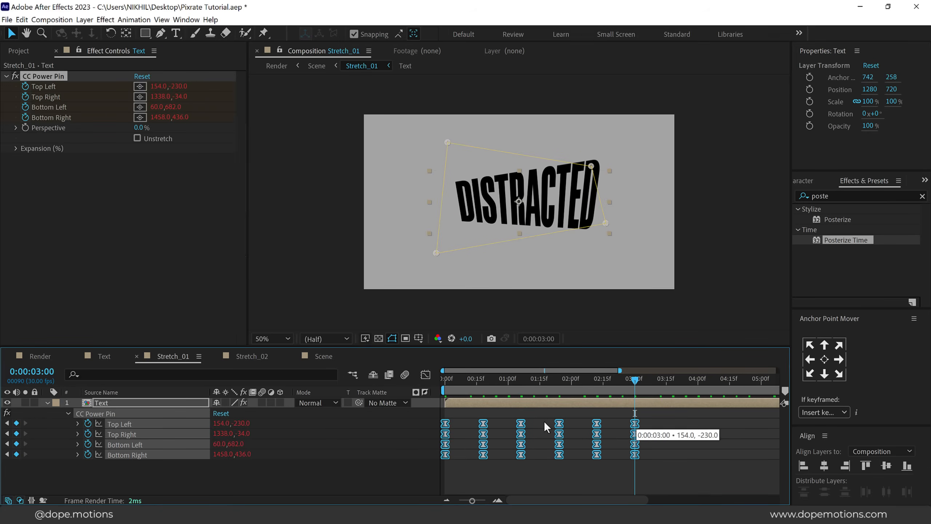
In the Stretch_02 composition, scale the spacing of Text's CC Power Pin keyframes evenly so they end at 0:00:03:00.
click(251, 355)
click(250, 355)
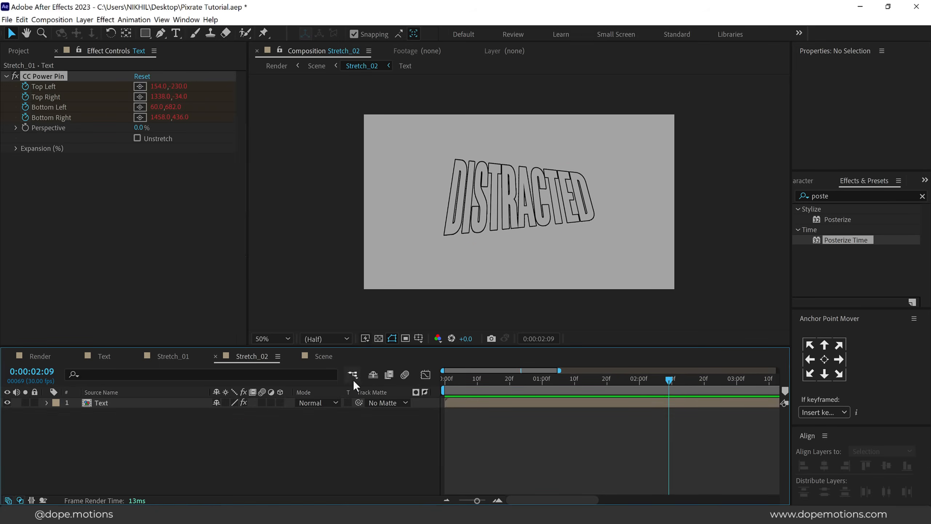
click(531, 404)
key(u)
drag(672, 386, 412, 480)
key(minus)
drag(608, 423, 642, 424)
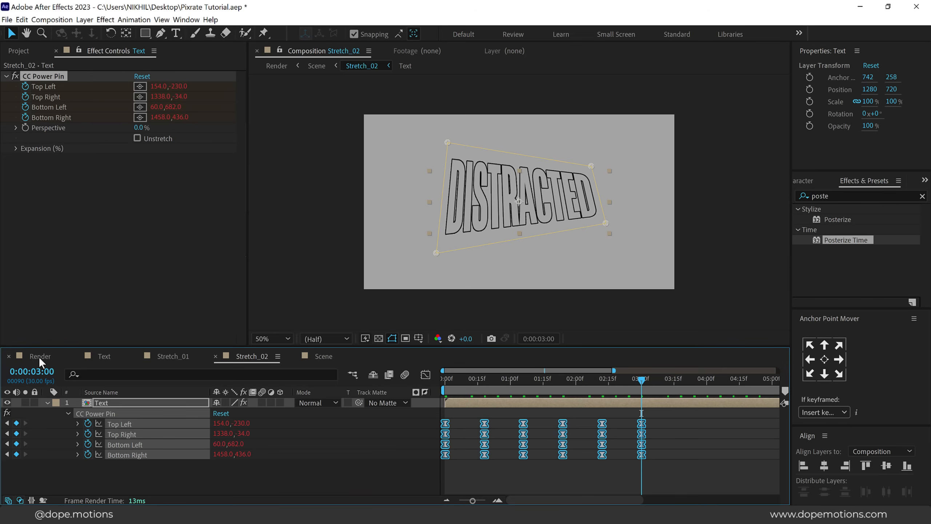
Shorten Render's work area to end at about 3 seconds and preview the animation from the start at 100% zoom.
click(40, 357)
drag(620, 380, 622, 380)
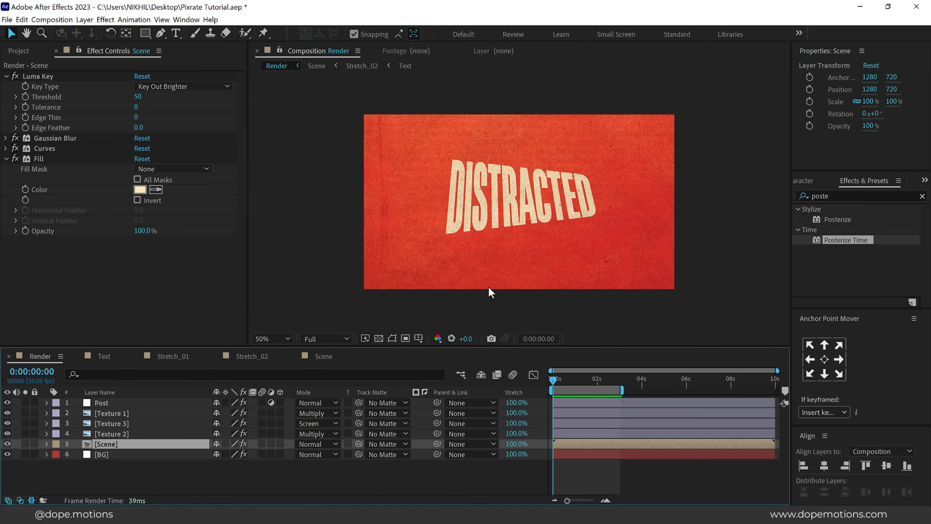
scroll(488, 287, up, 1)
key(space)
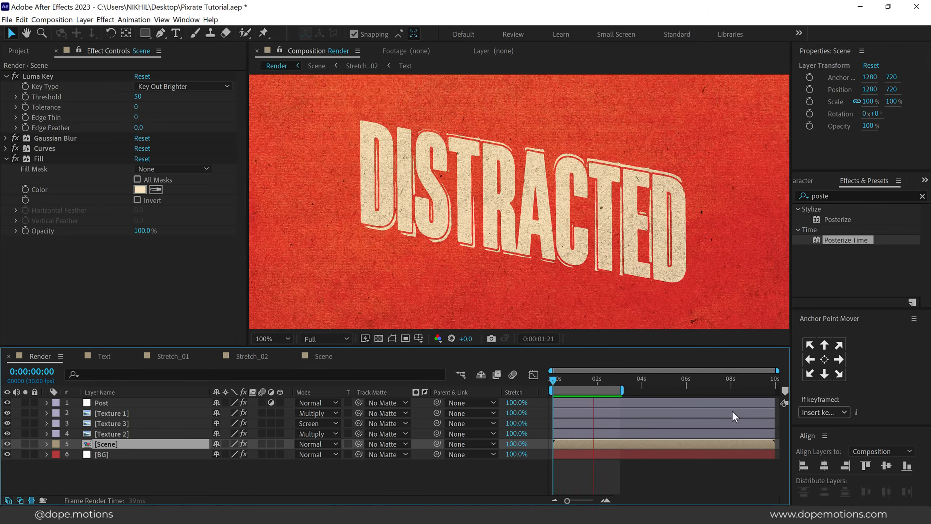